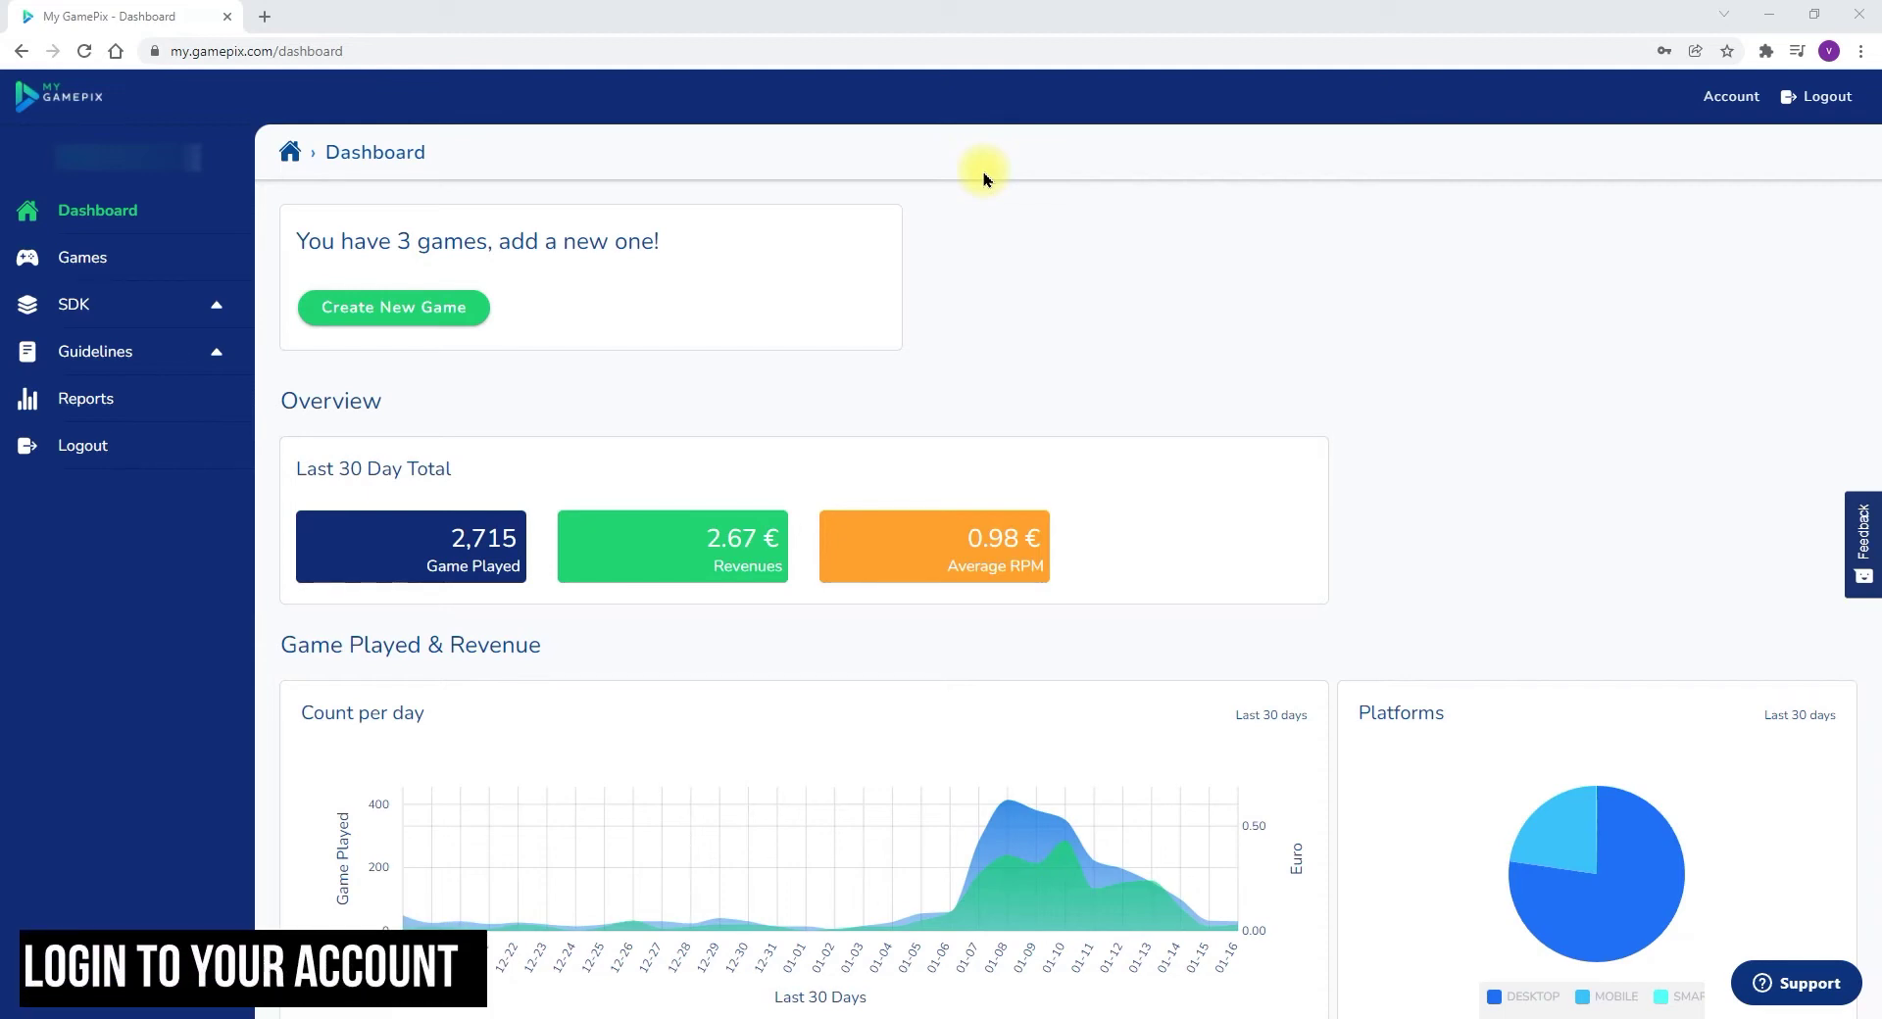
# Step: Expand SDK in the My GamePix sidebar and open the Unity Plugin documentation page
pyautogui.click(142, 314)
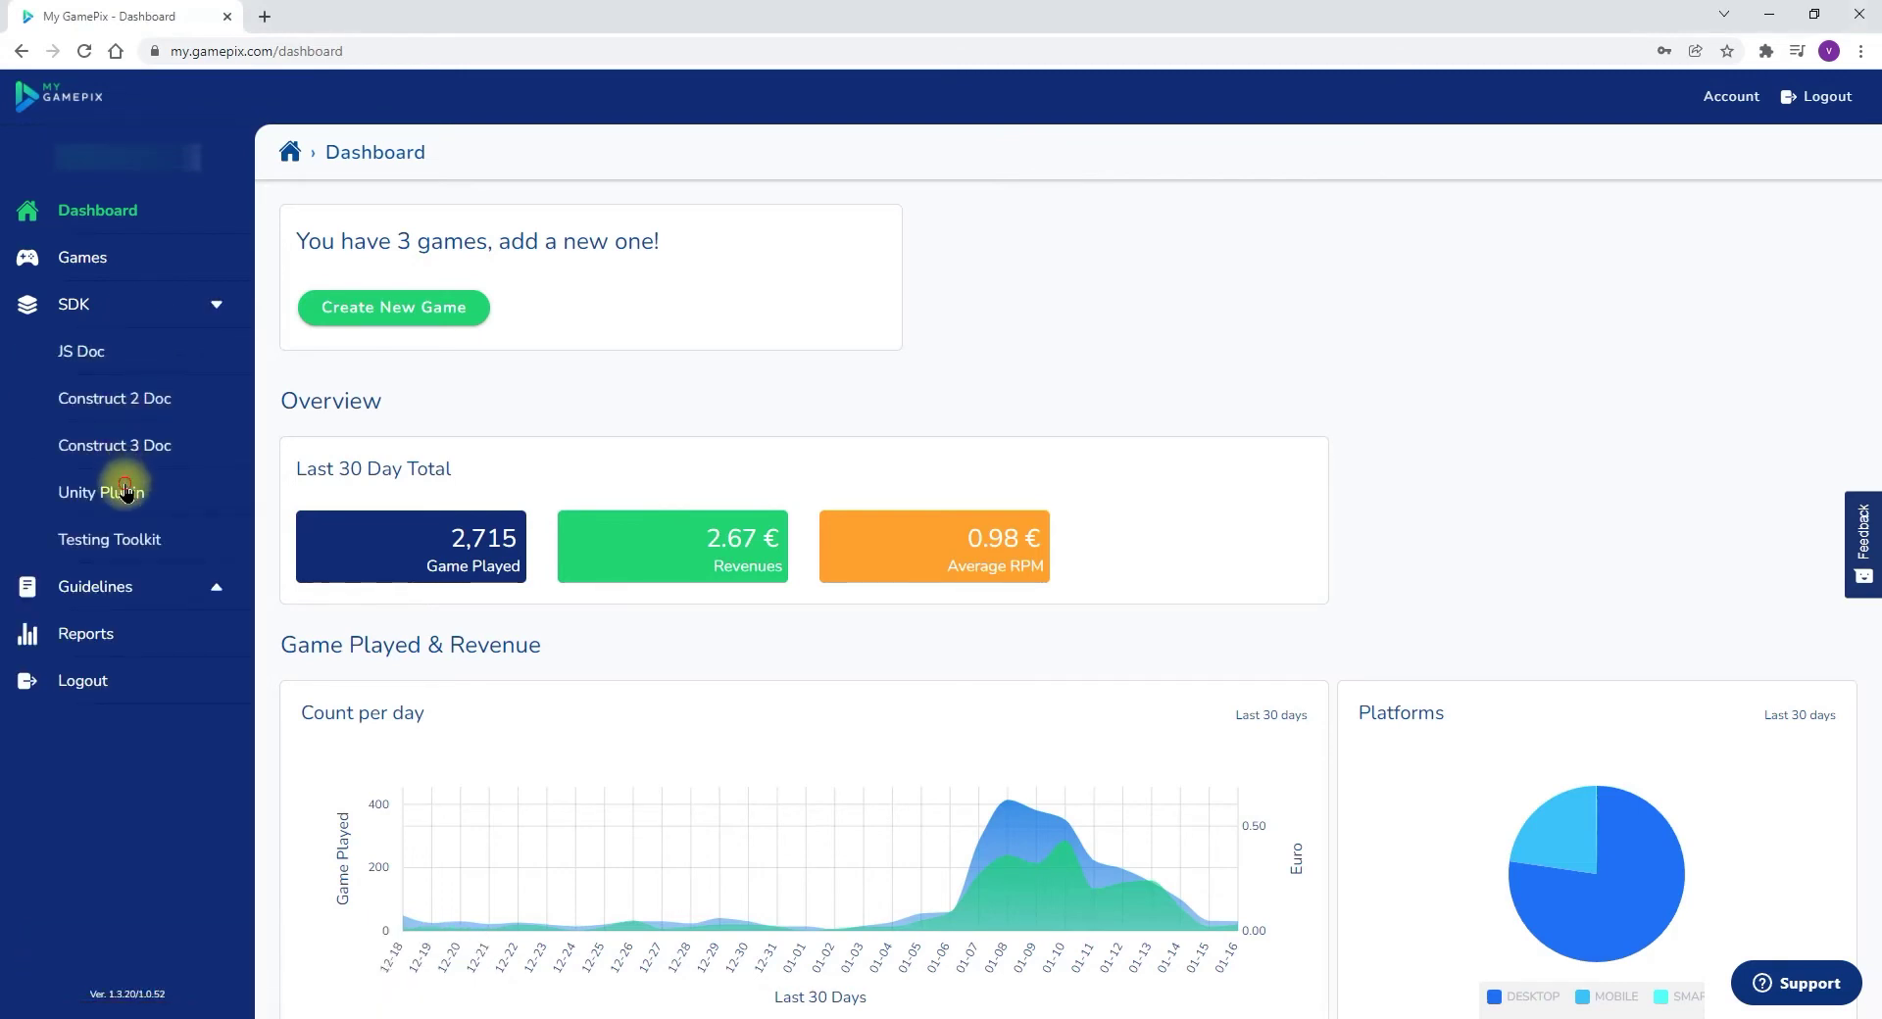
pyautogui.click(125, 492)
# Step: Download the latest GamePix plugin zip from the Installing GamePix plugin section
pyautogui.scroll(-3, 1029, 471)
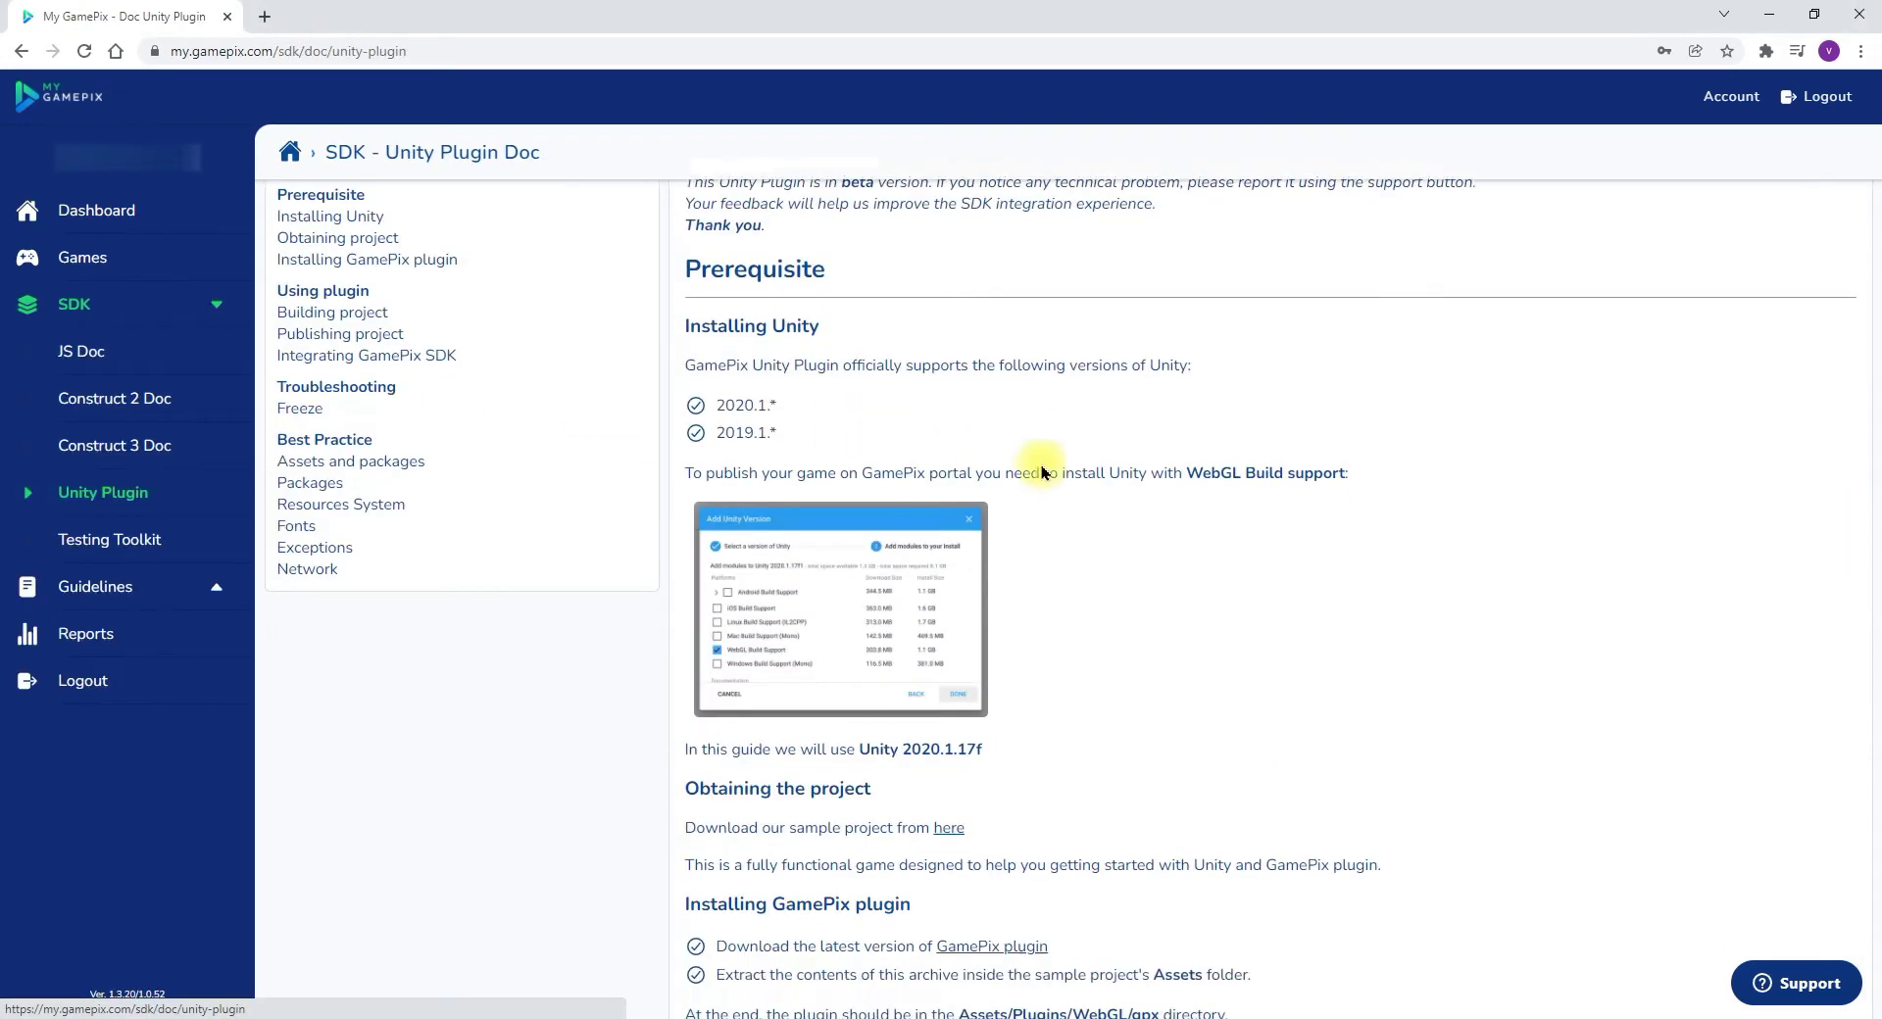
pyautogui.moveTo(698, 716); pyautogui.dragTo(1024, 716)
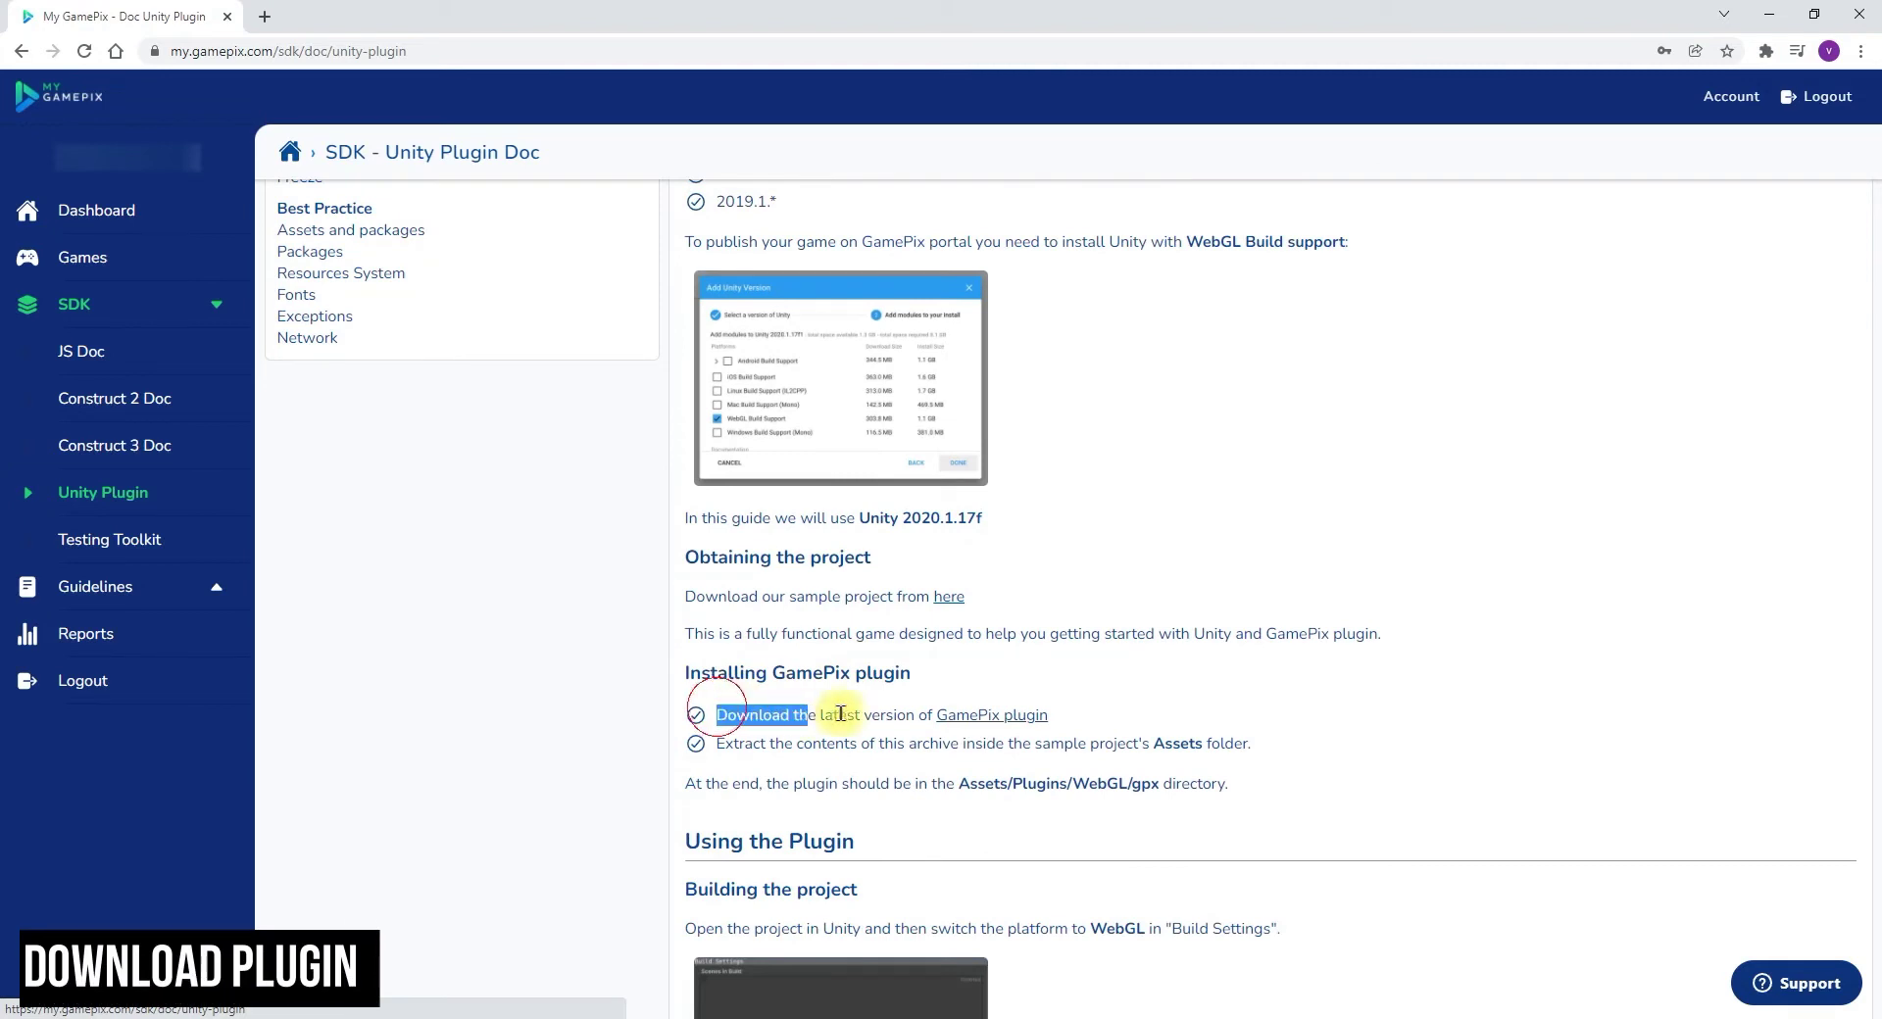
pyautogui.click(1029, 717)
pyautogui.click(1029, 719)
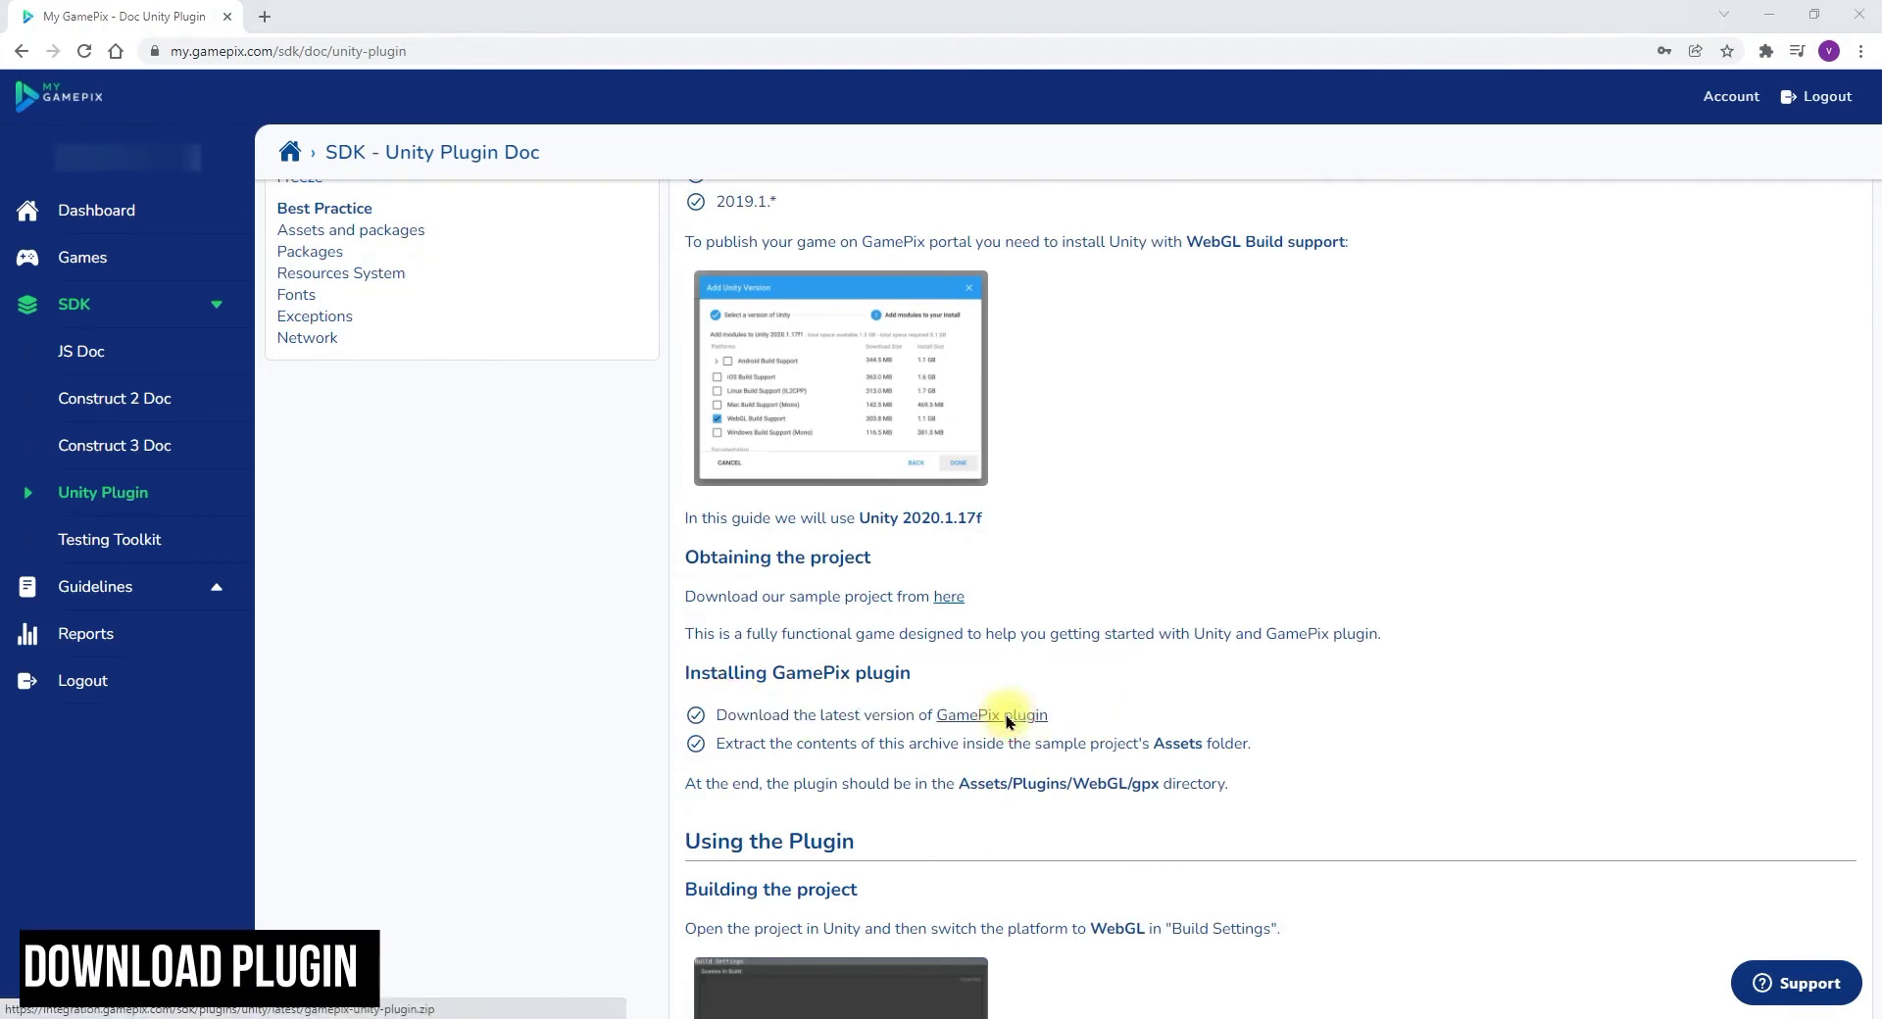
pyautogui.click(1437, 903)
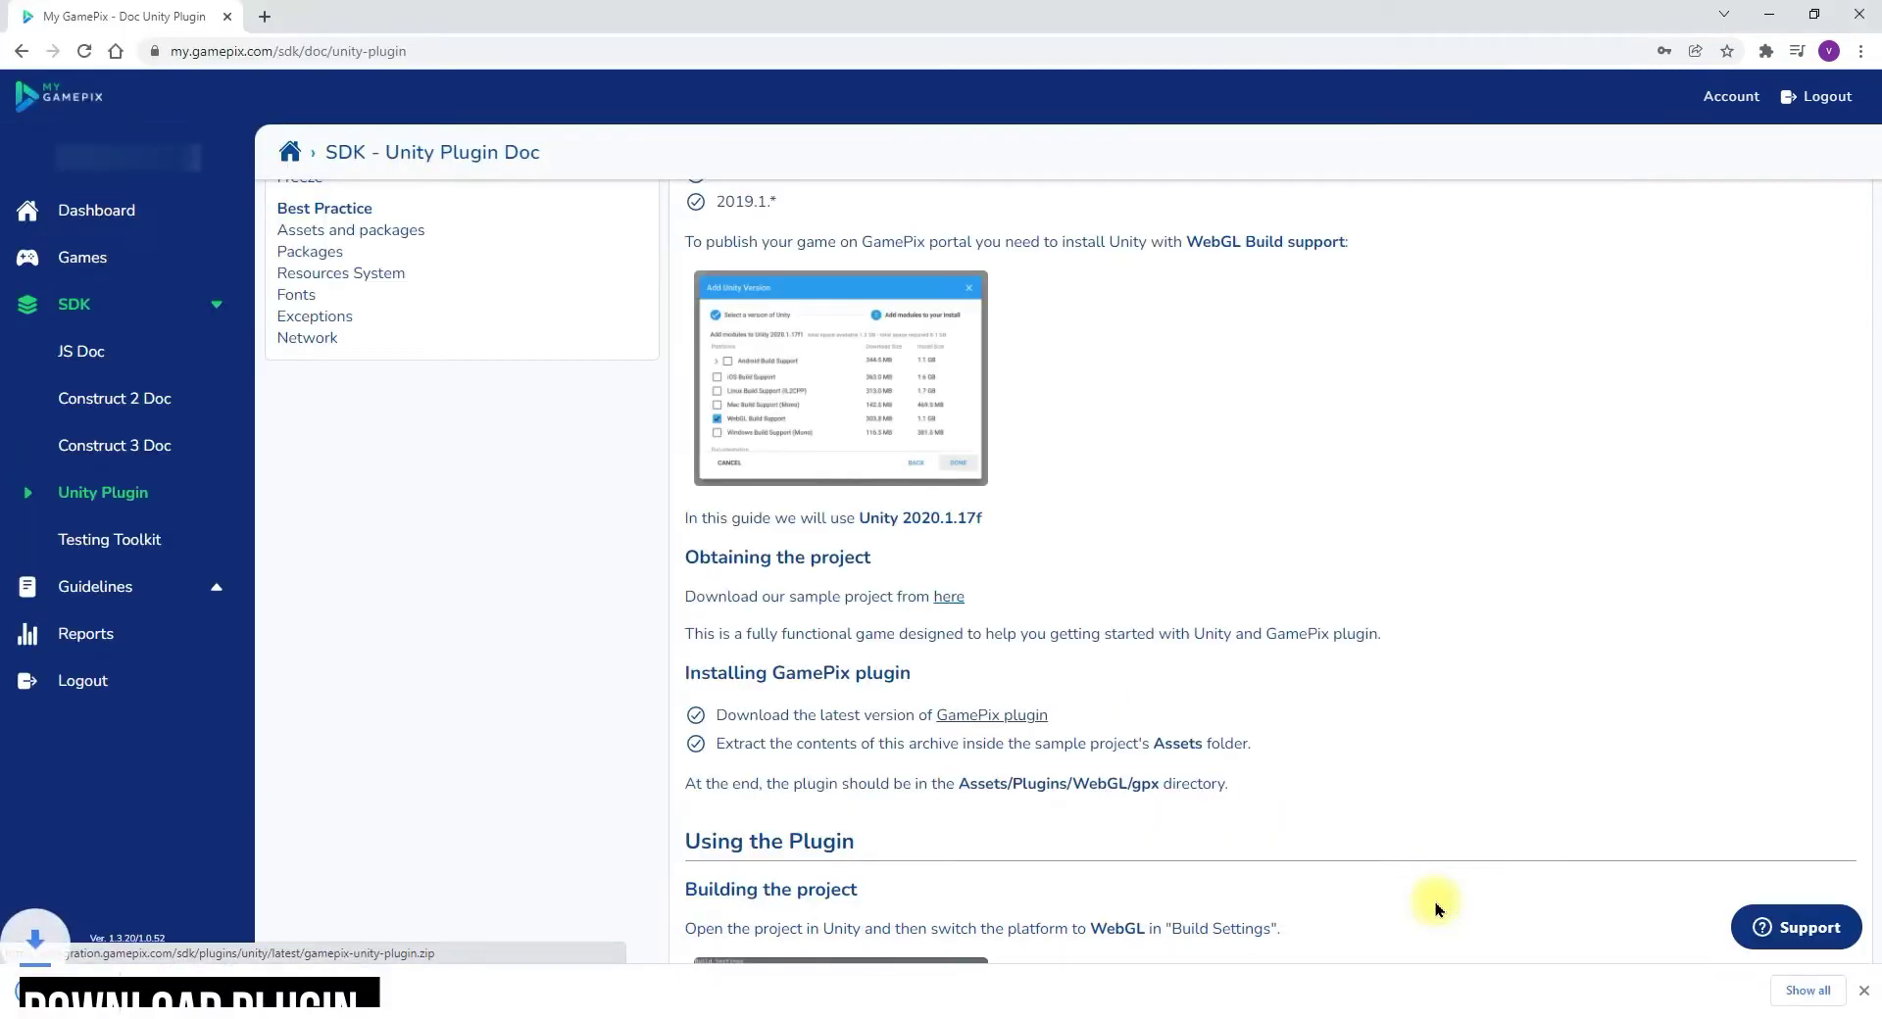
# Step: Review the Unity versions the GamePix plugin supports
pyautogui.scroll(3, 1331, 779)
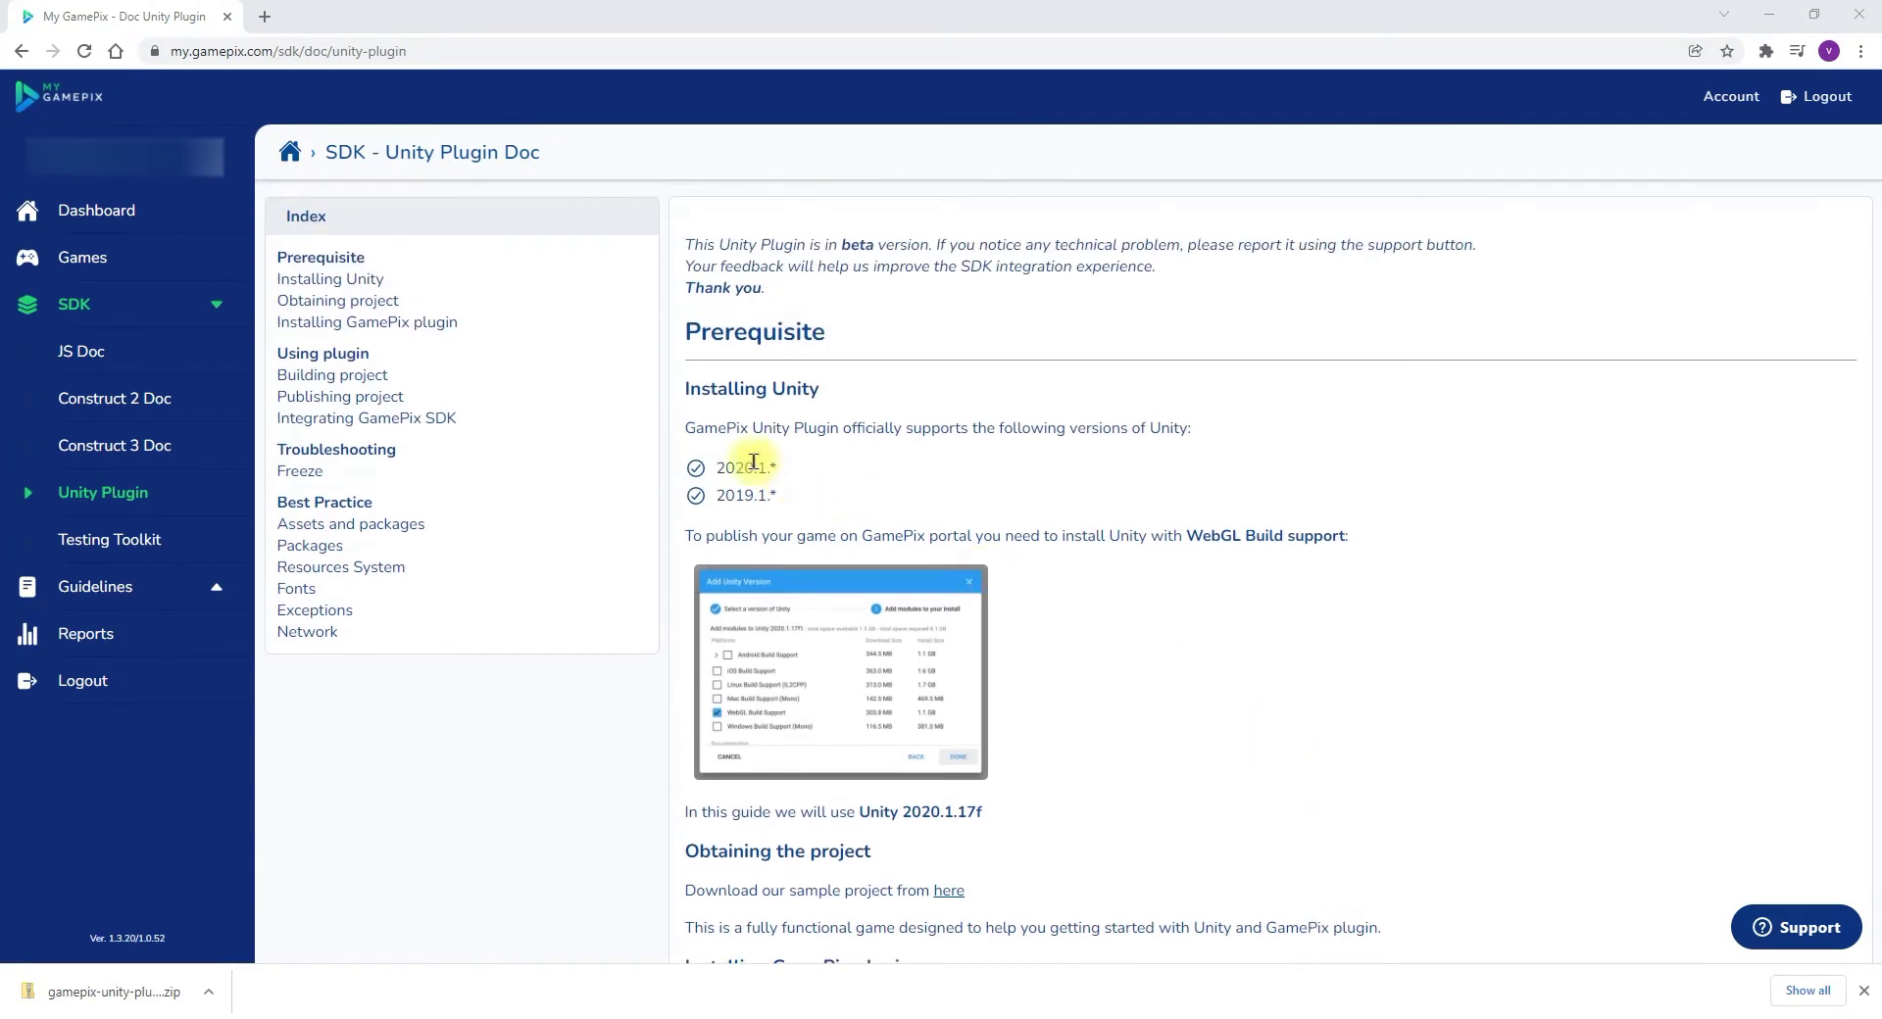
pyautogui.moveTo(686, 435); pyautogui.dragTo(794, 504)
pyautogui.click(823, 505)
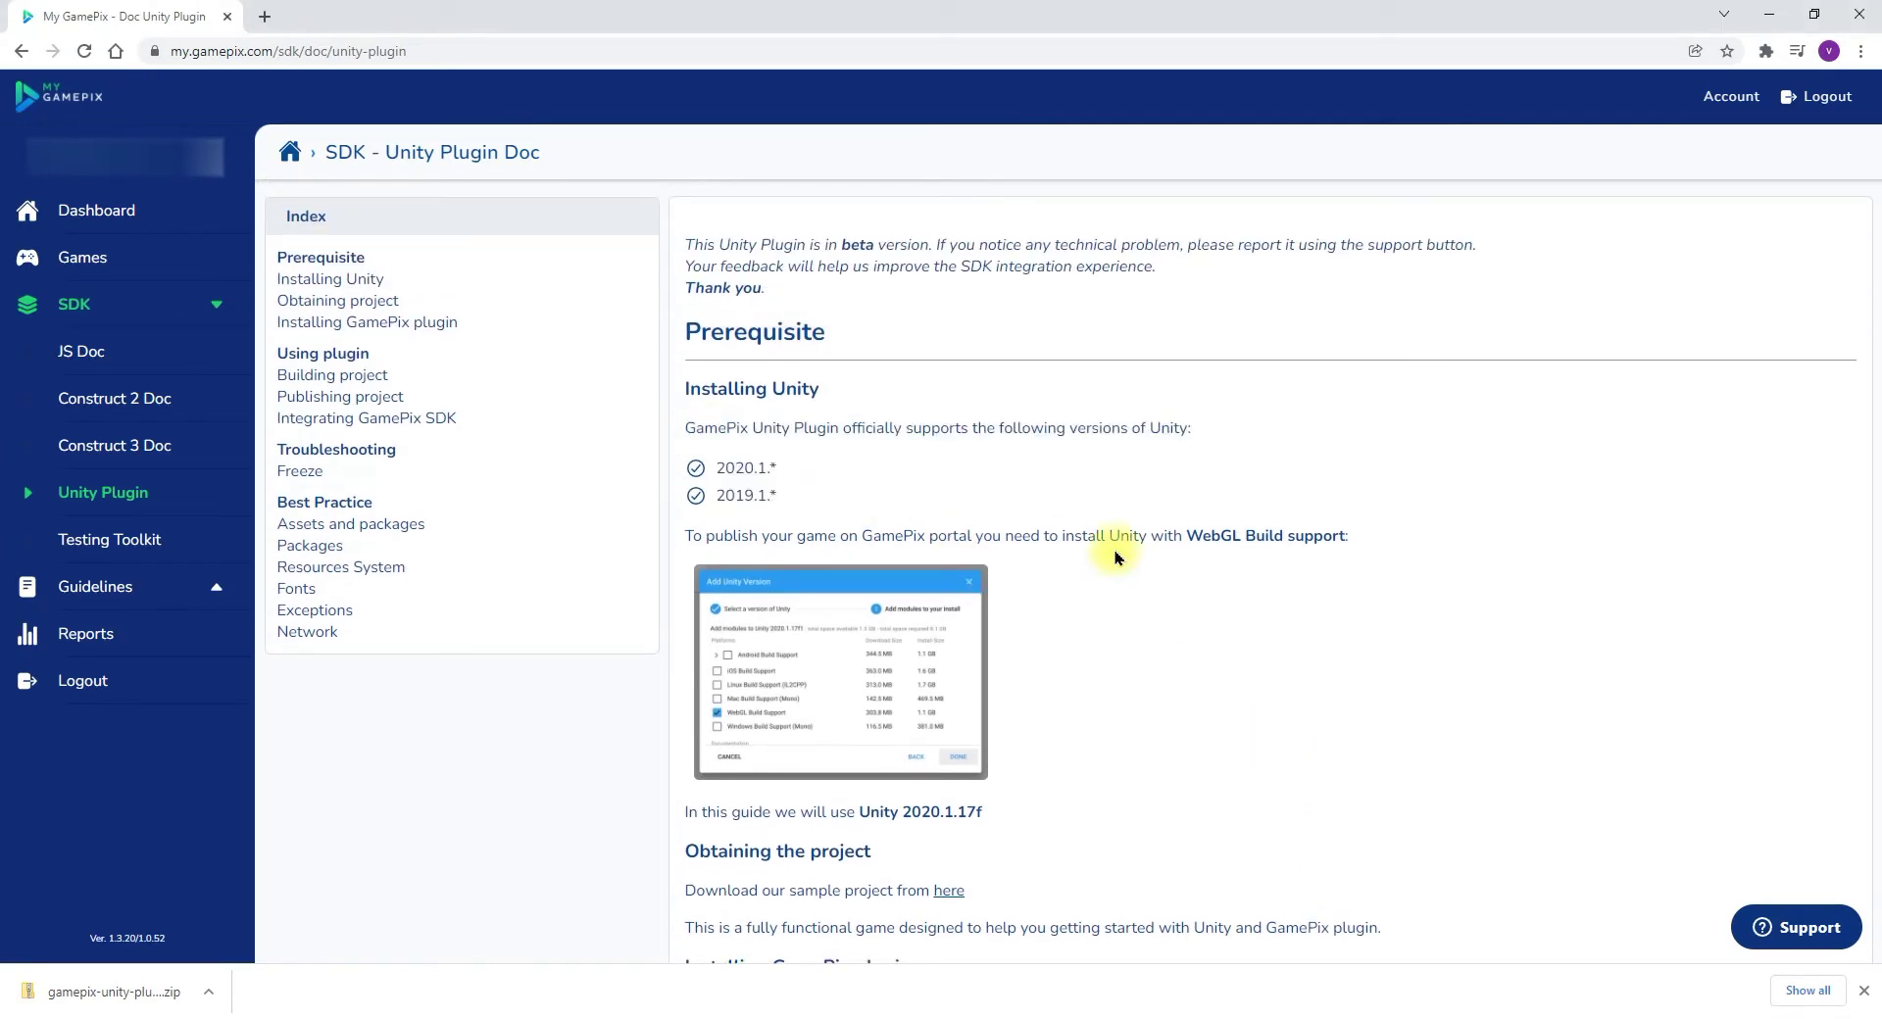
# Step: Note the WebGL Build support requirement, then extract the plugin zip here and open Plugins
pyautogui.moveTo(1367, 535); pyautogui.dragTo(1181, 535)
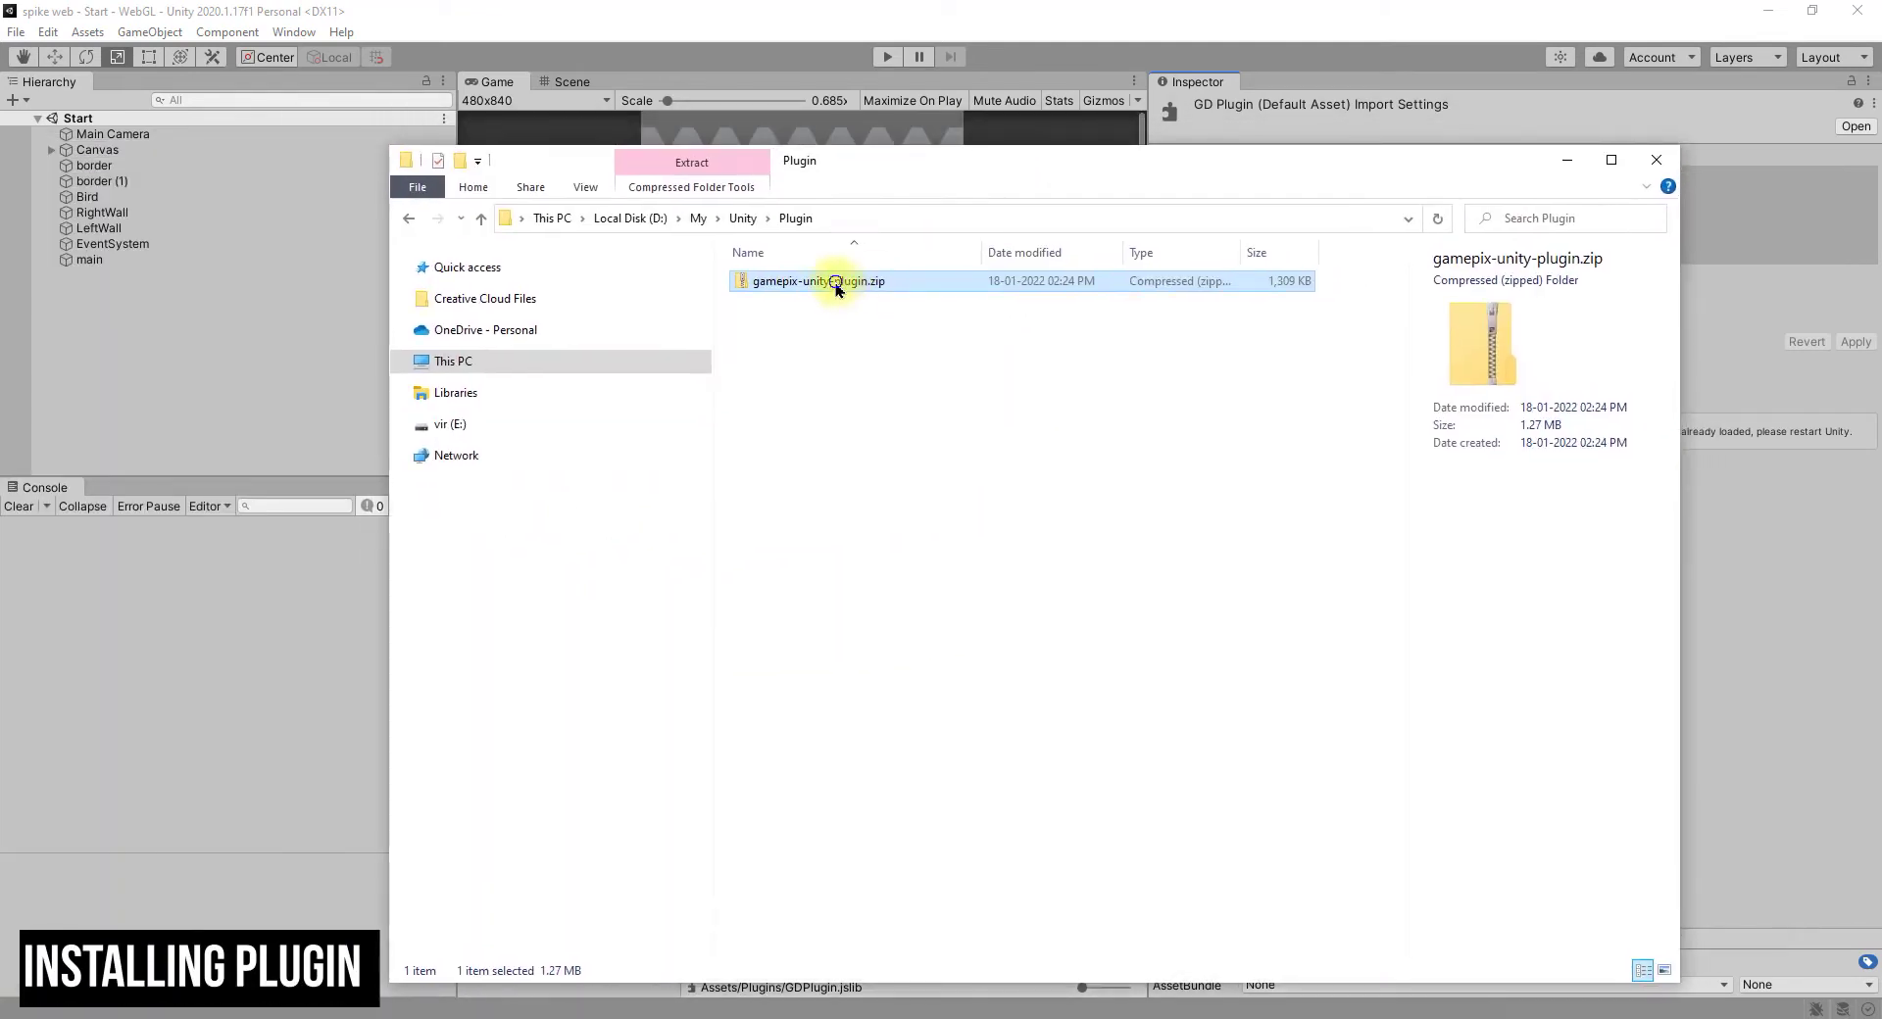
pyautogui.rightClick(835, 285)
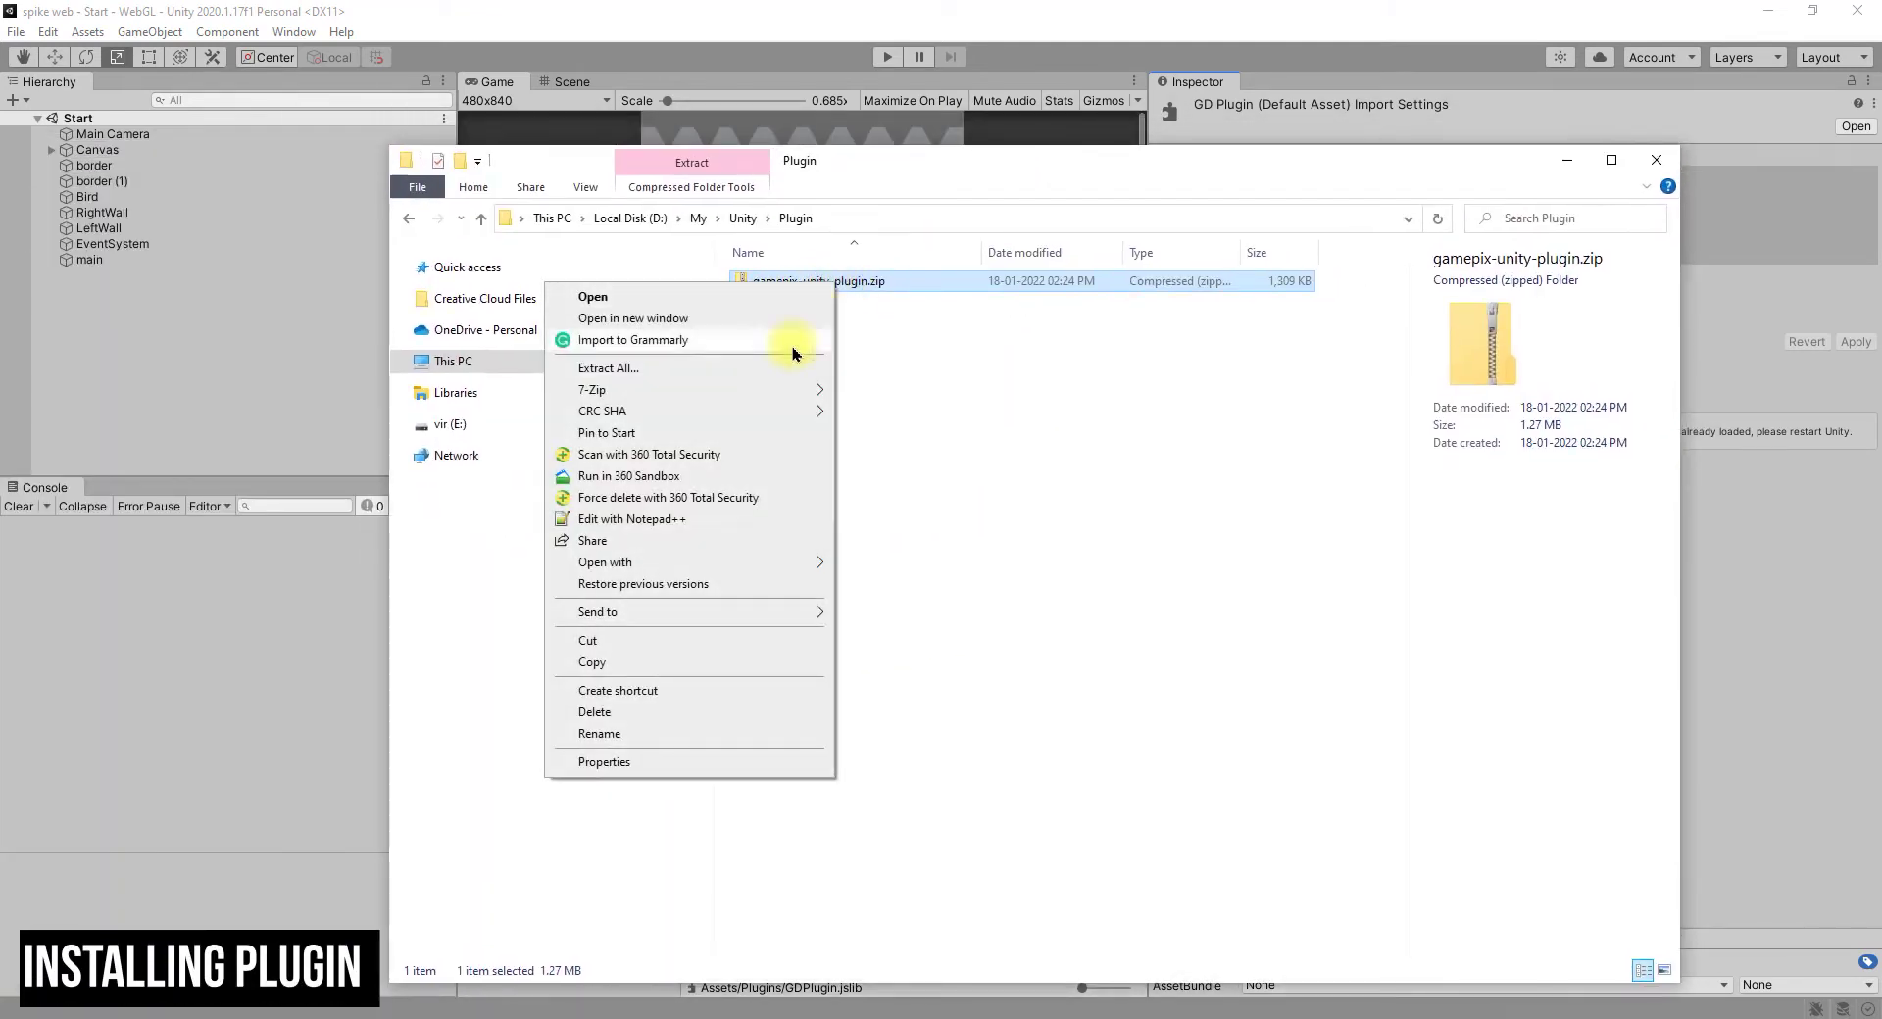
pyautogui.moveTo(618, 390)
pyautogui.click(923, 458)
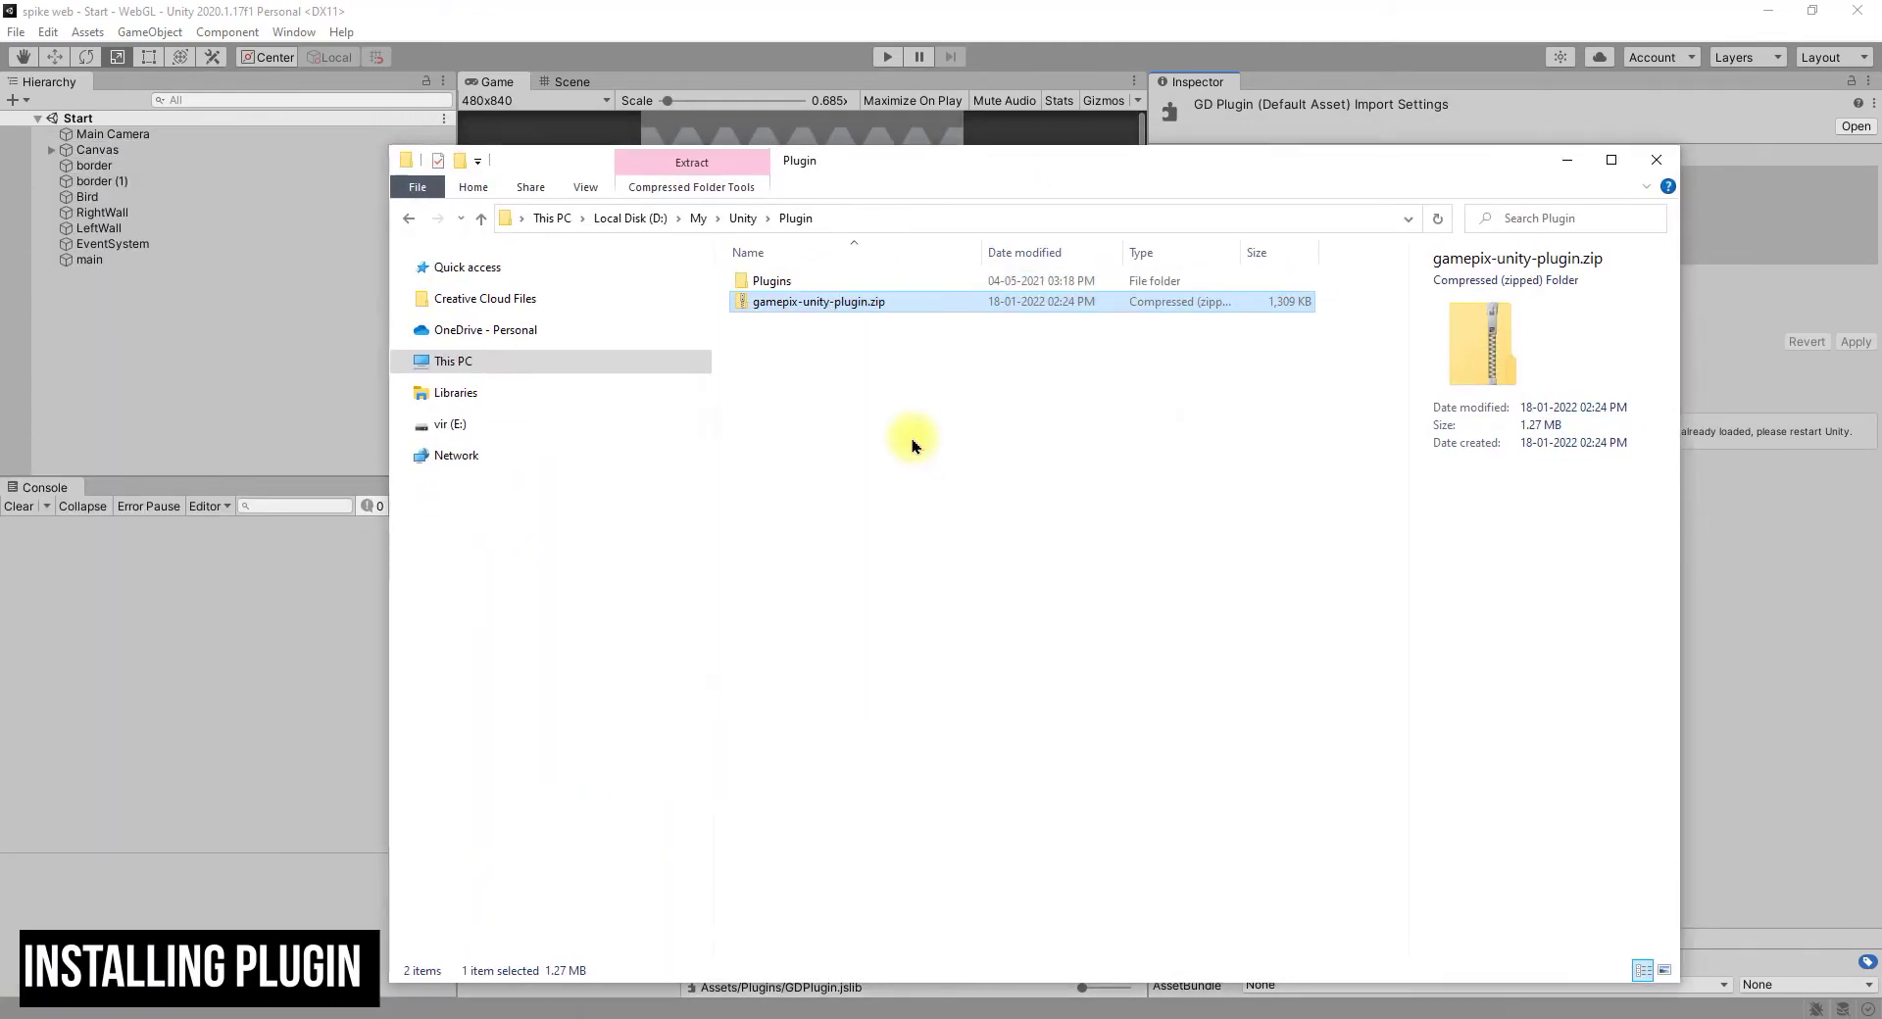
pyautogui.doubleClick(790, 283)
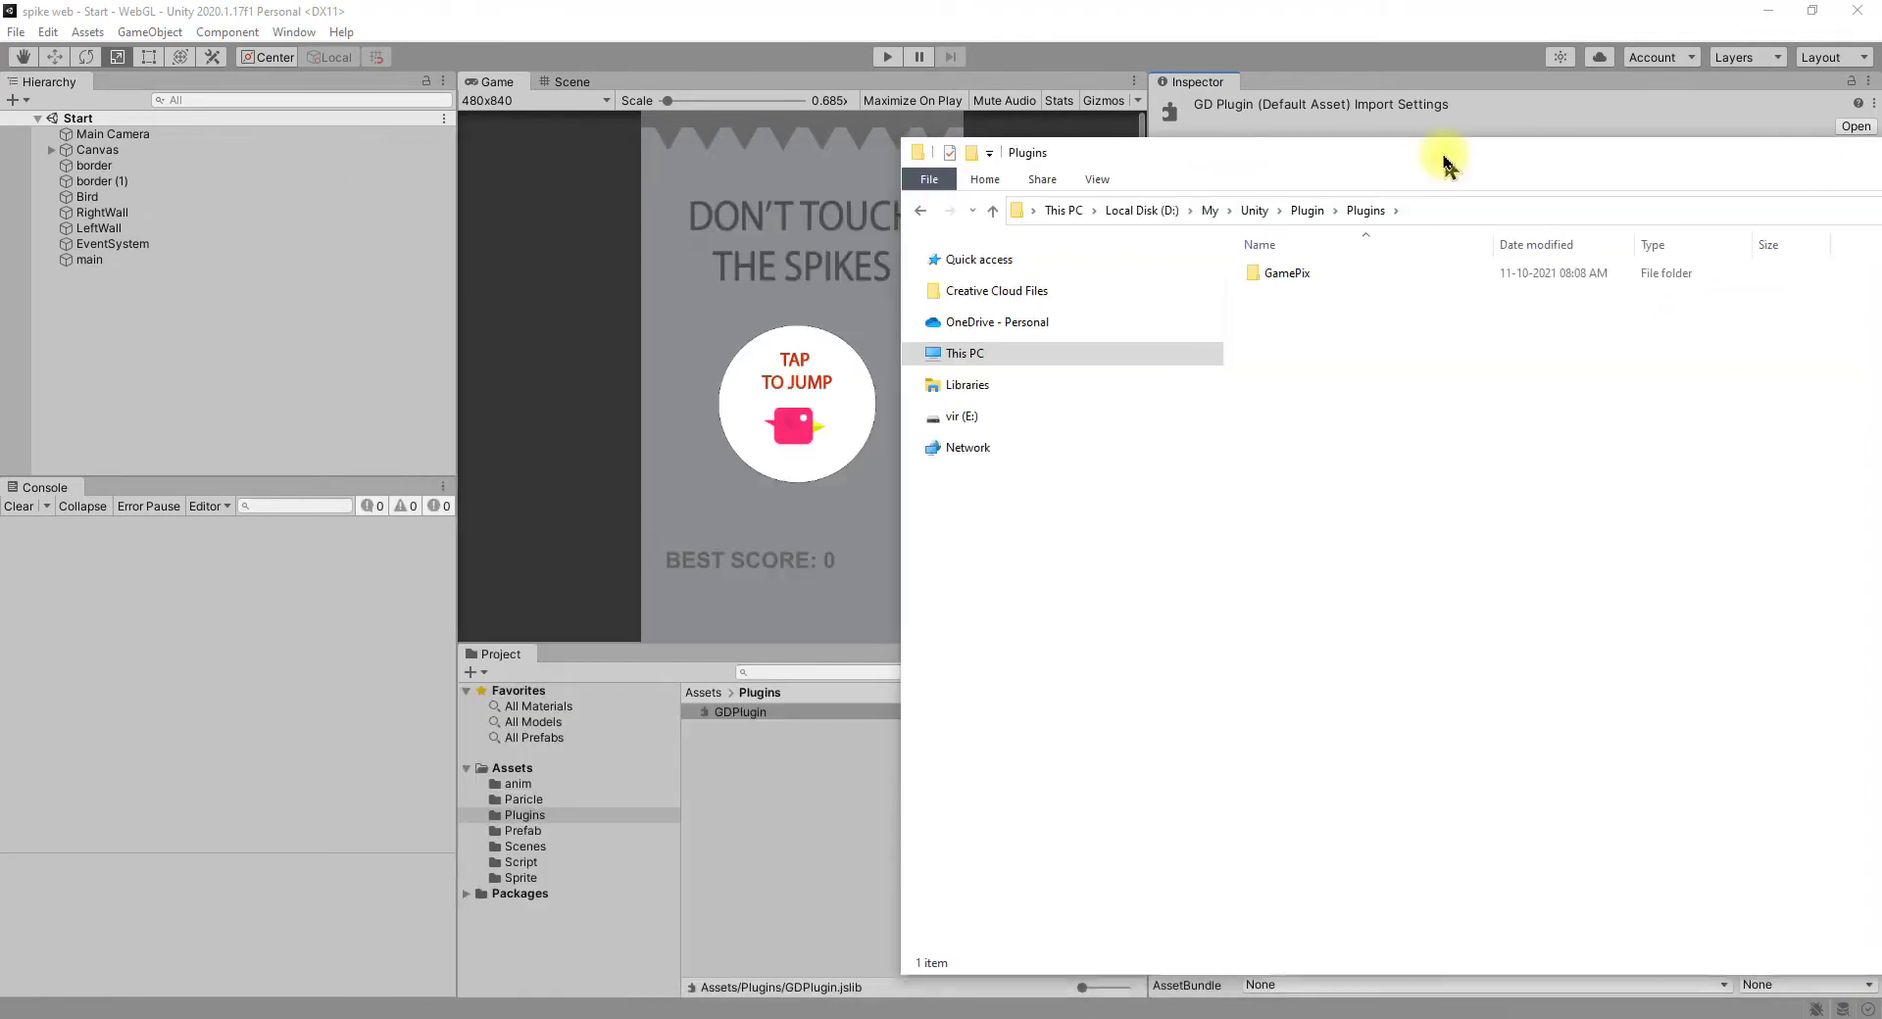
# Step: Drag the GamePix folder into the Unity project's Assets/Plugins folder
pyautogui.moveTo(933, 171); pyautogui.dragTo(1468, 153)
pyautogui.moveTo(1298, 262); pyautogui.dragTo(833, 787)
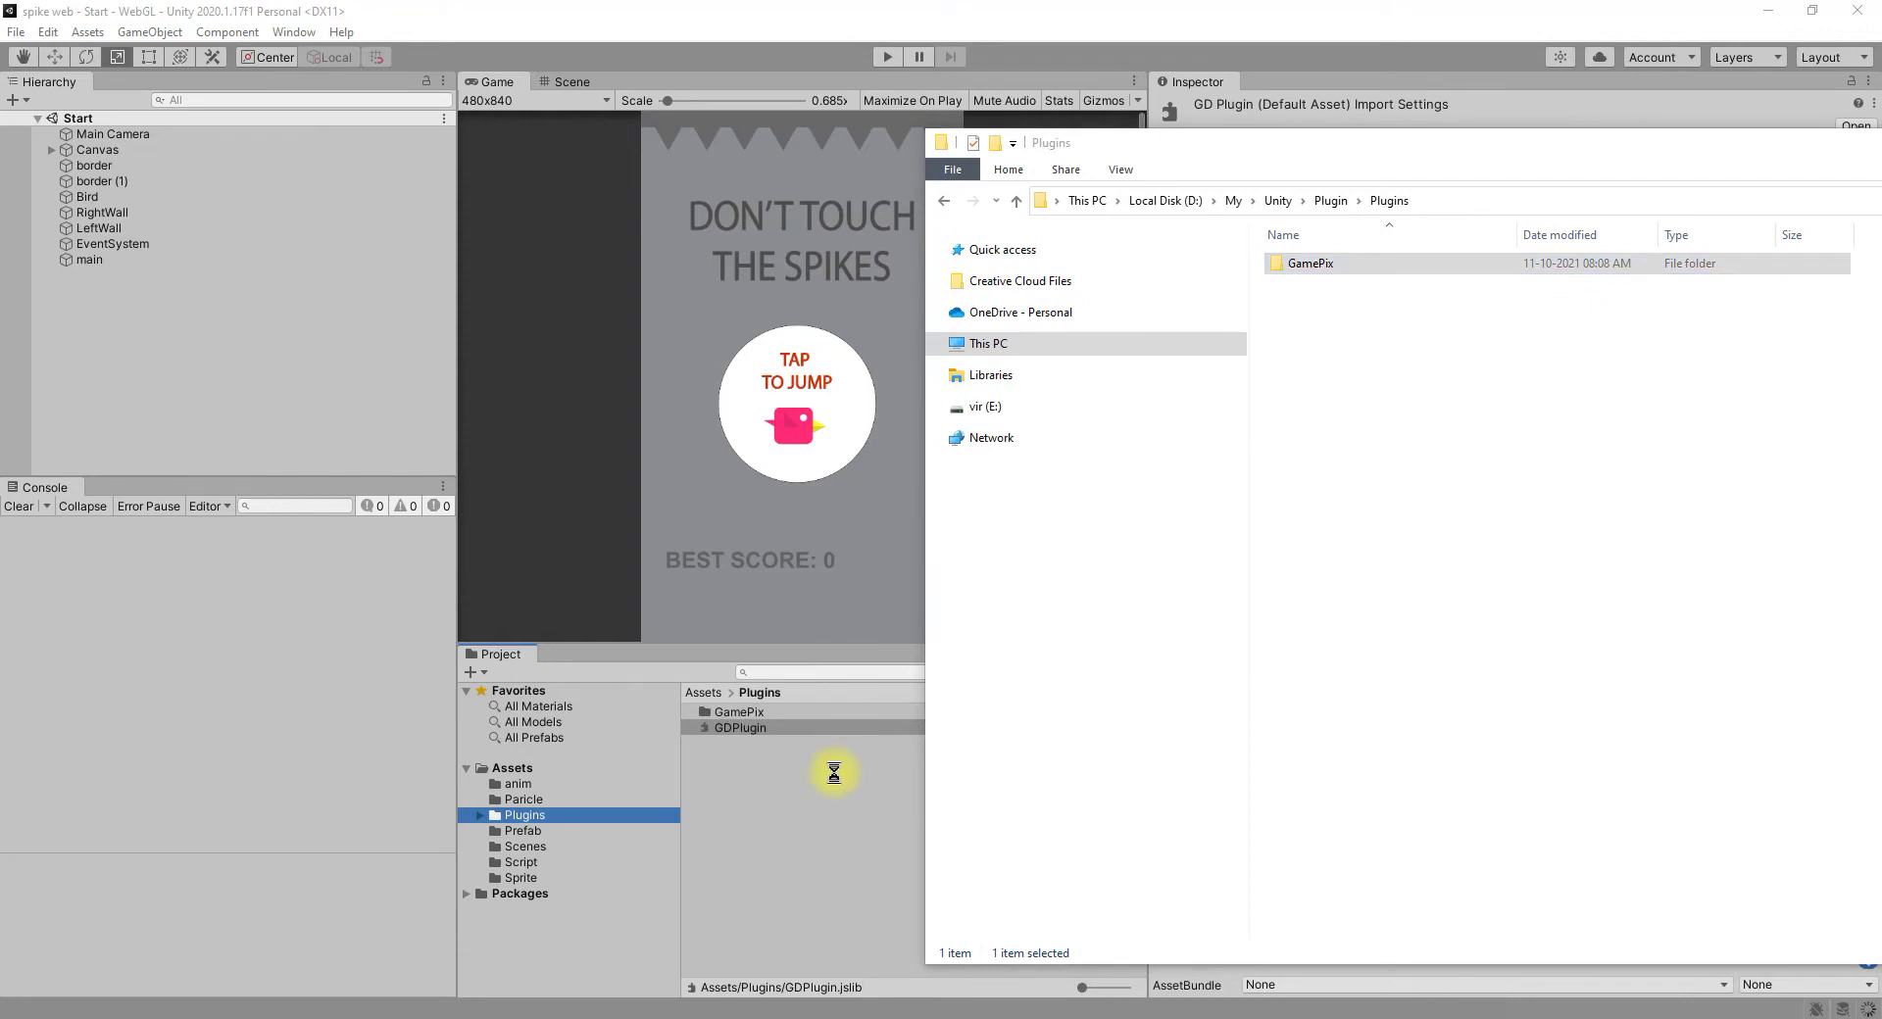
pyautogui.moveTo(1783, 137); pyautogui.dragTo(1402, 192)
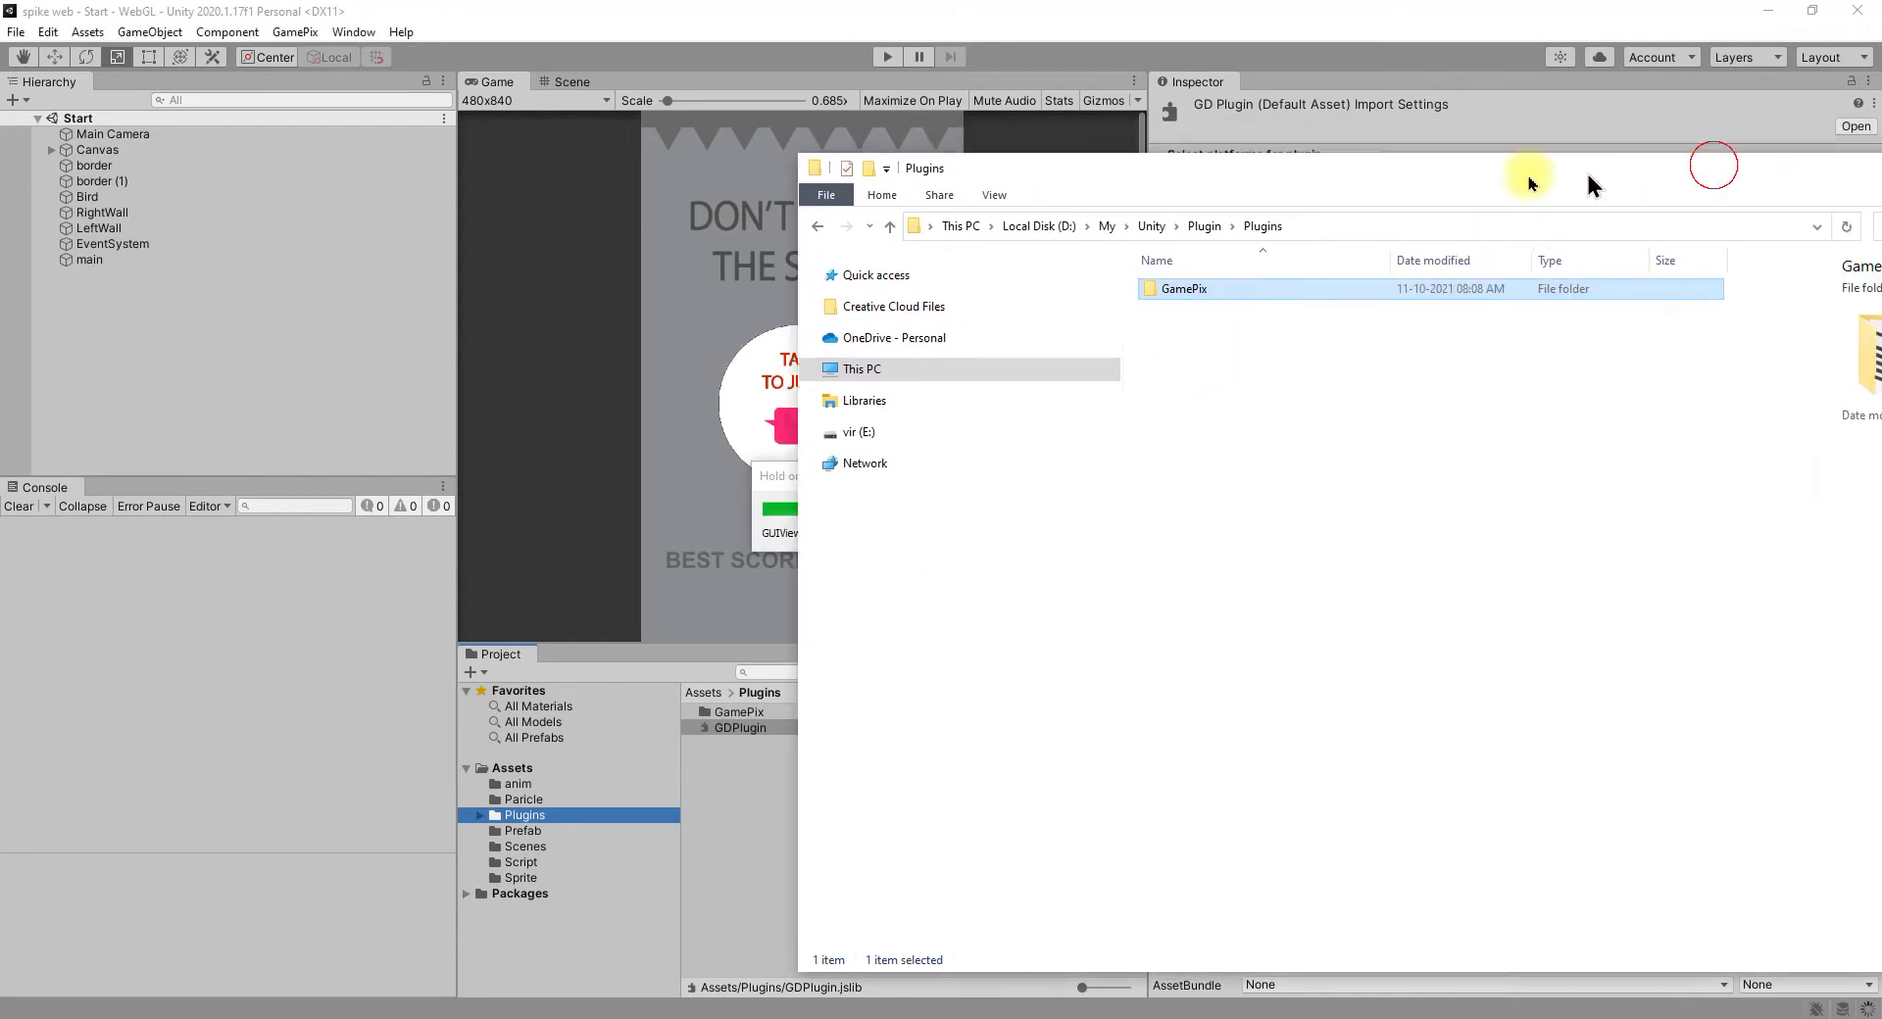
pyautogui.click(1509, 186)
# Step: Confirm the new GamePix menu with Build and Run appears in Unity
pyautogui.click(877, 823)
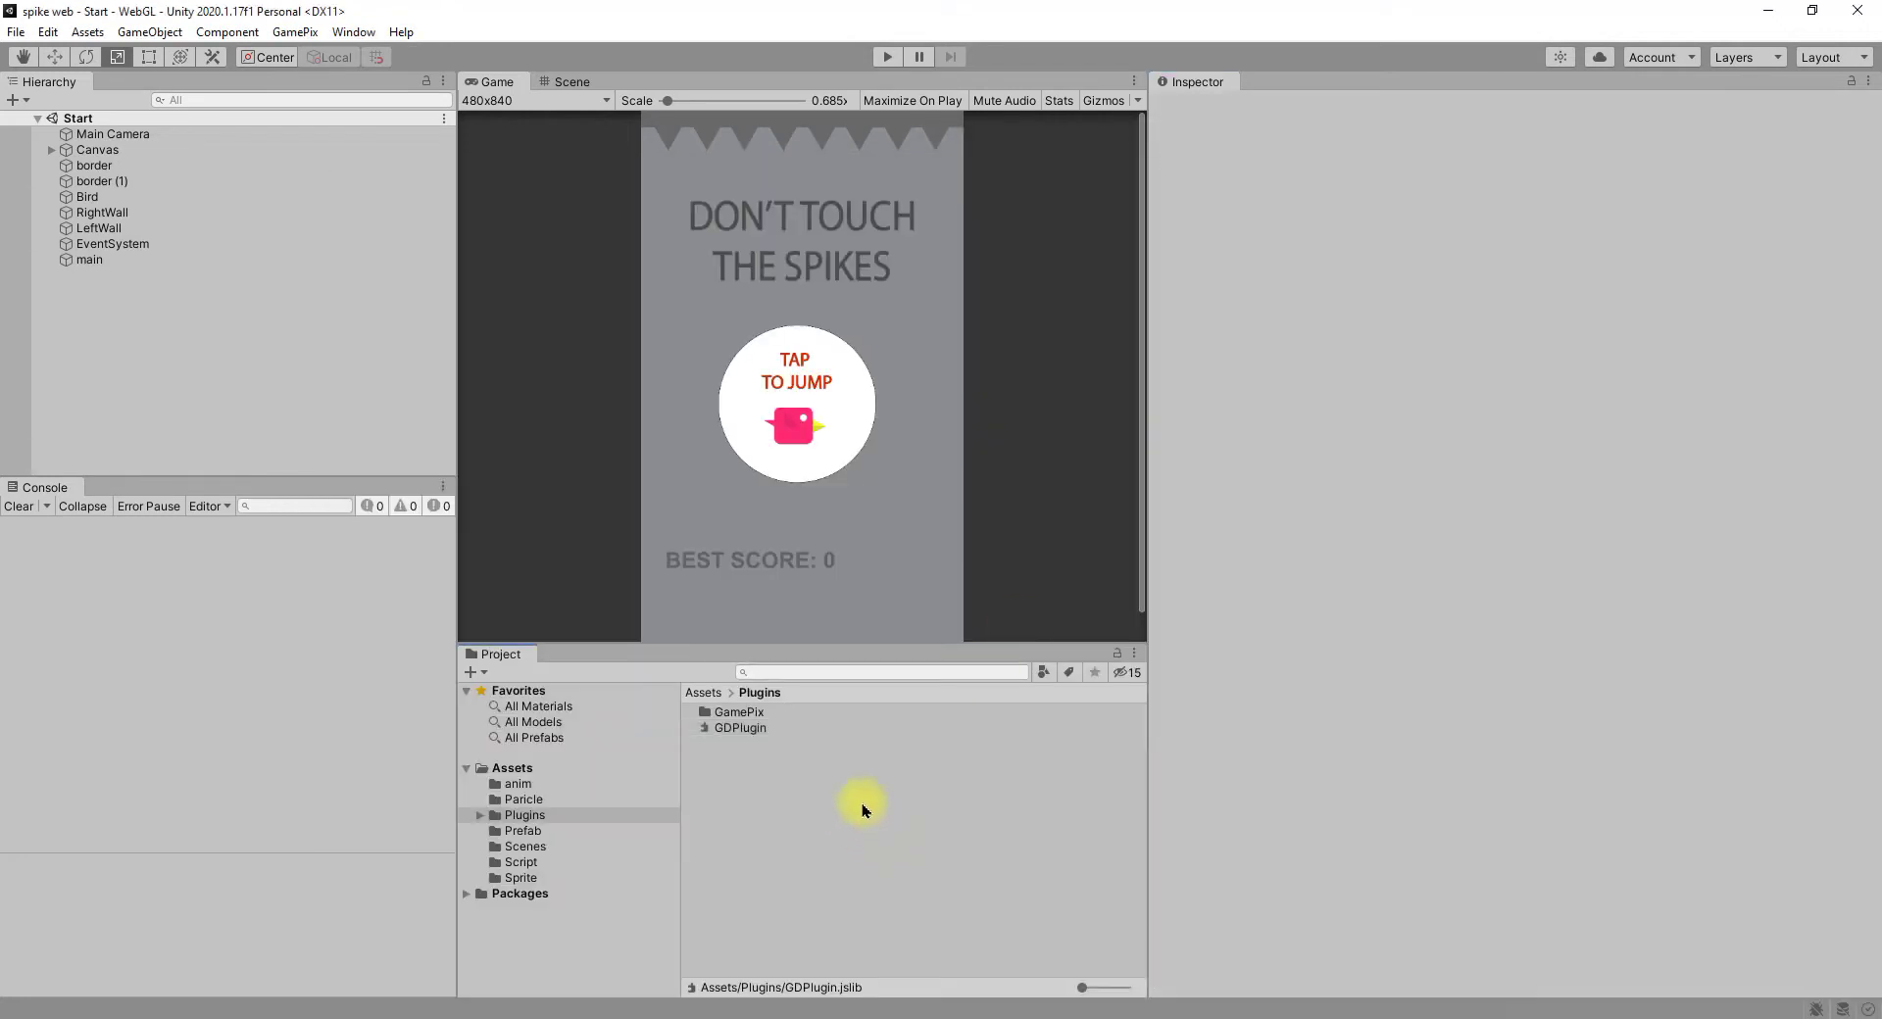
pyautogui.click(297, 35)
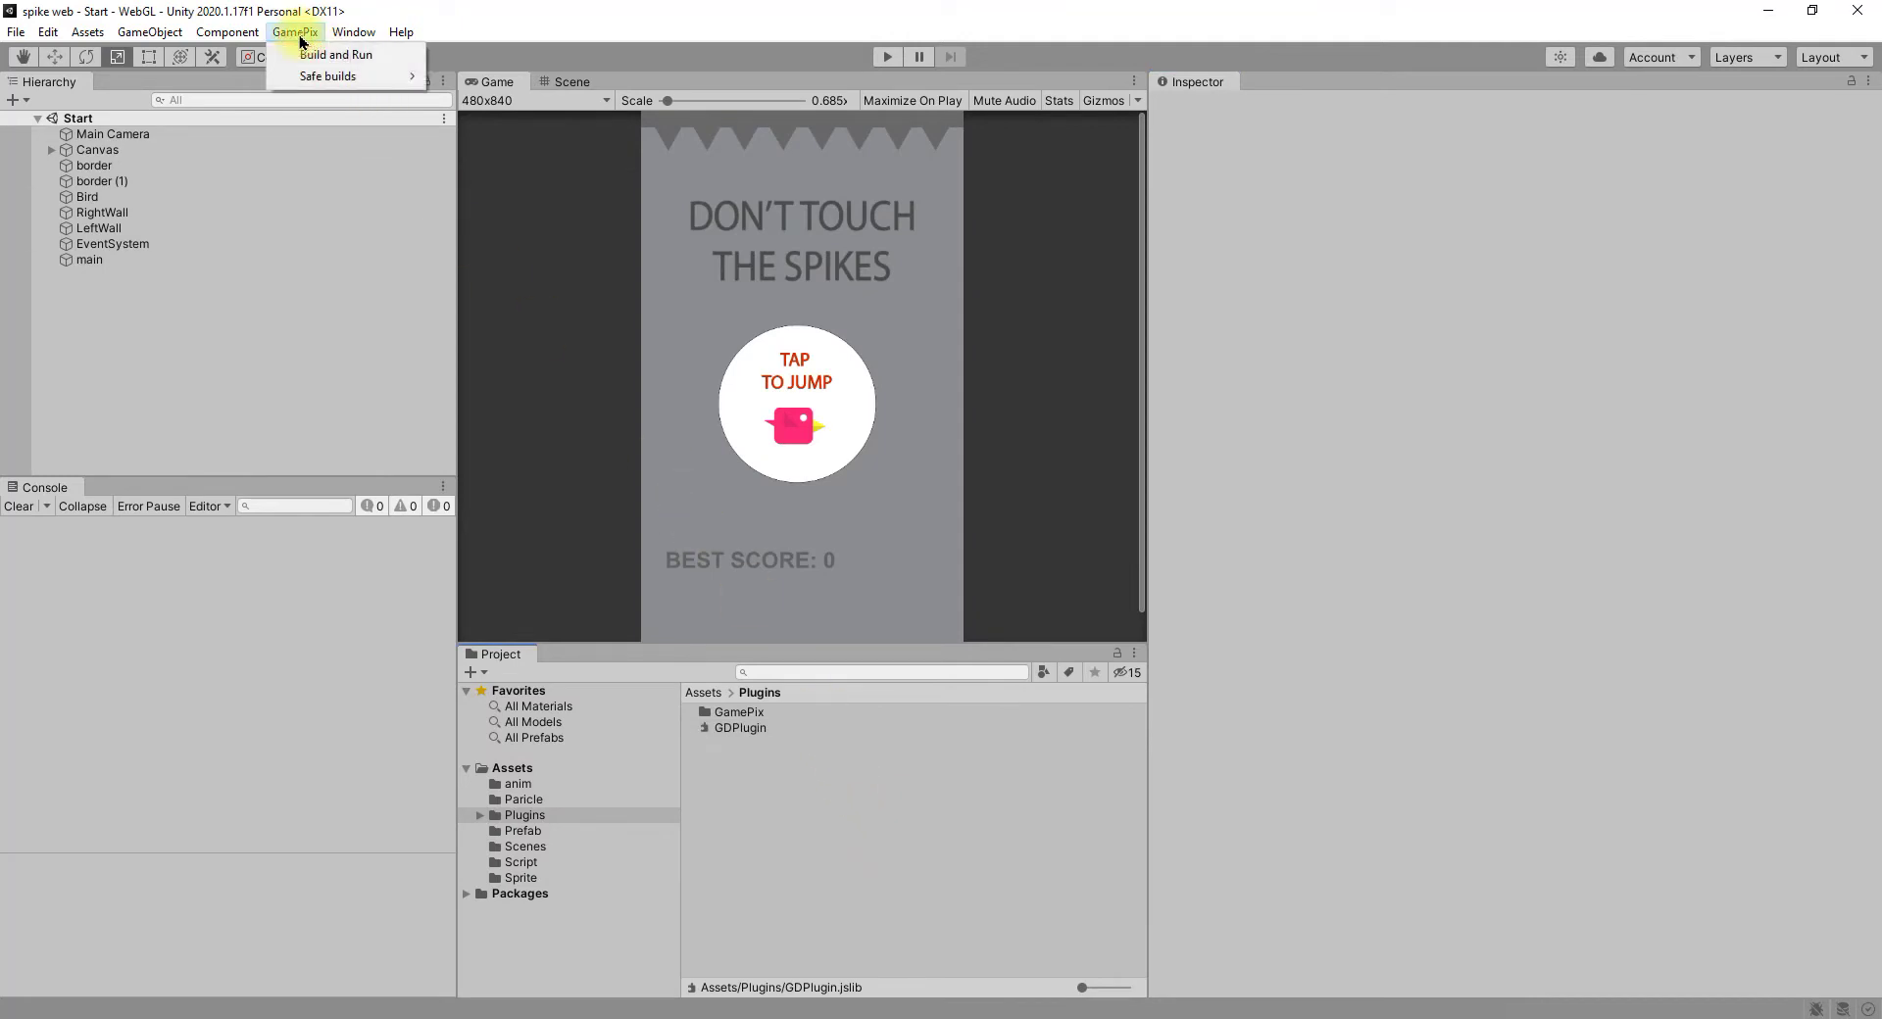
pyautogui.click(301, 40)
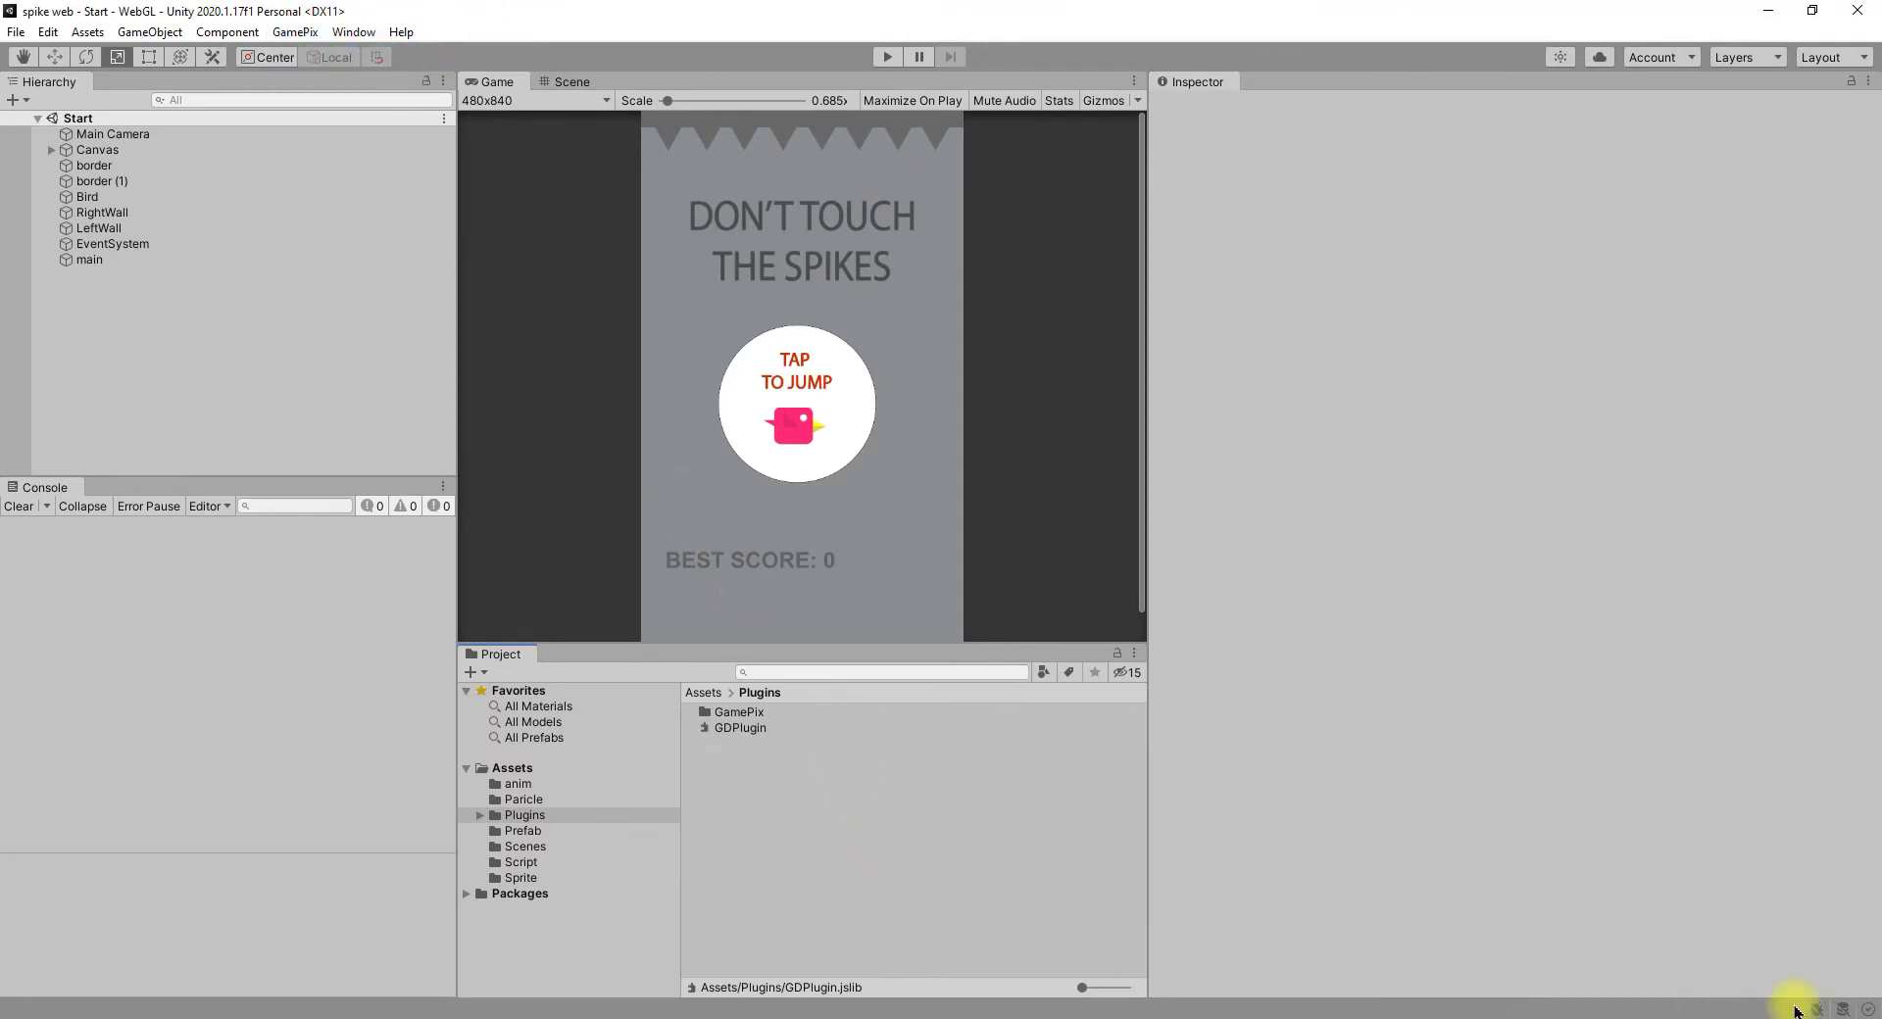
pyautogui.hotkey('alt', 'Tab')
# Step: Scroll the Unity Plugin doc to Manual integration and highlight the GPX.Ads.InterstitialAd call
pyautogui.scroll(-4, 1297, 674)
pyautogui.scroll(-5, 1297, 674)
pyautogui.scroll(-5, 1297, 674)
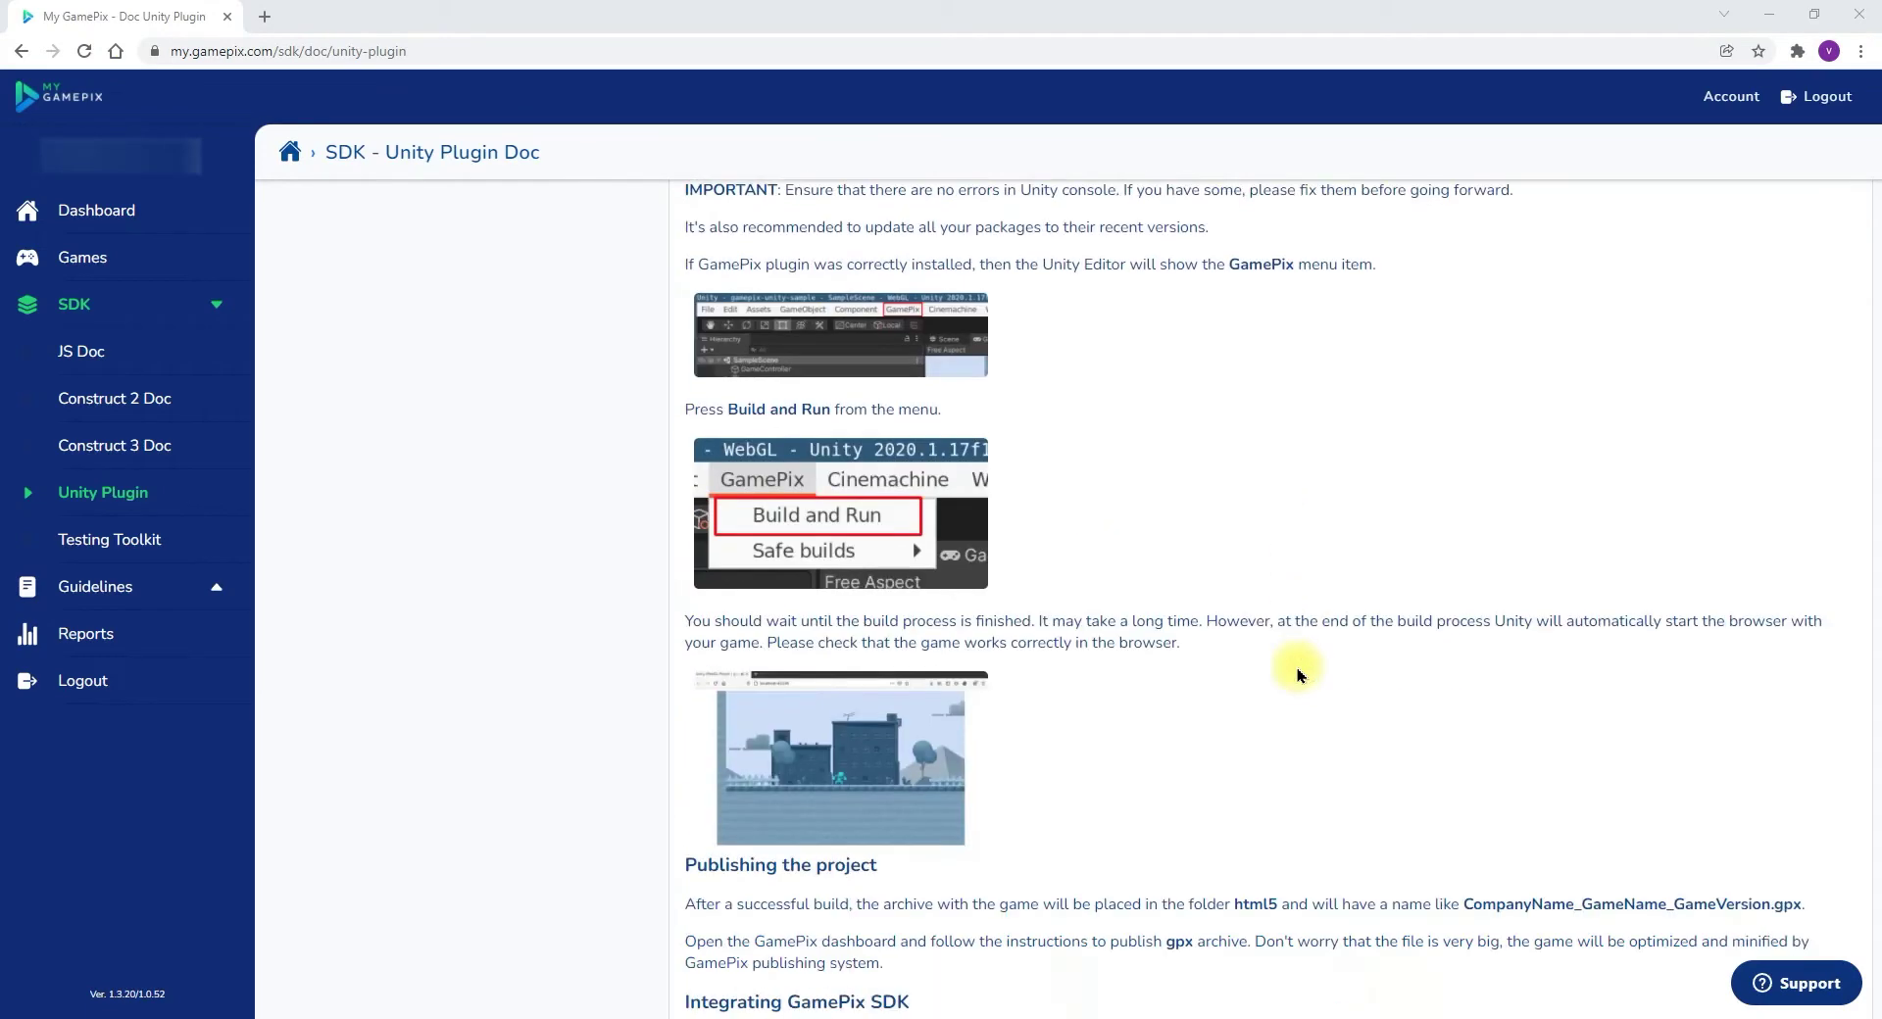
pyautogui.scroll(-5, 1297, 675)
pyautogui.moveTo(685, 620); pyautogui.dragTo(863, 618)
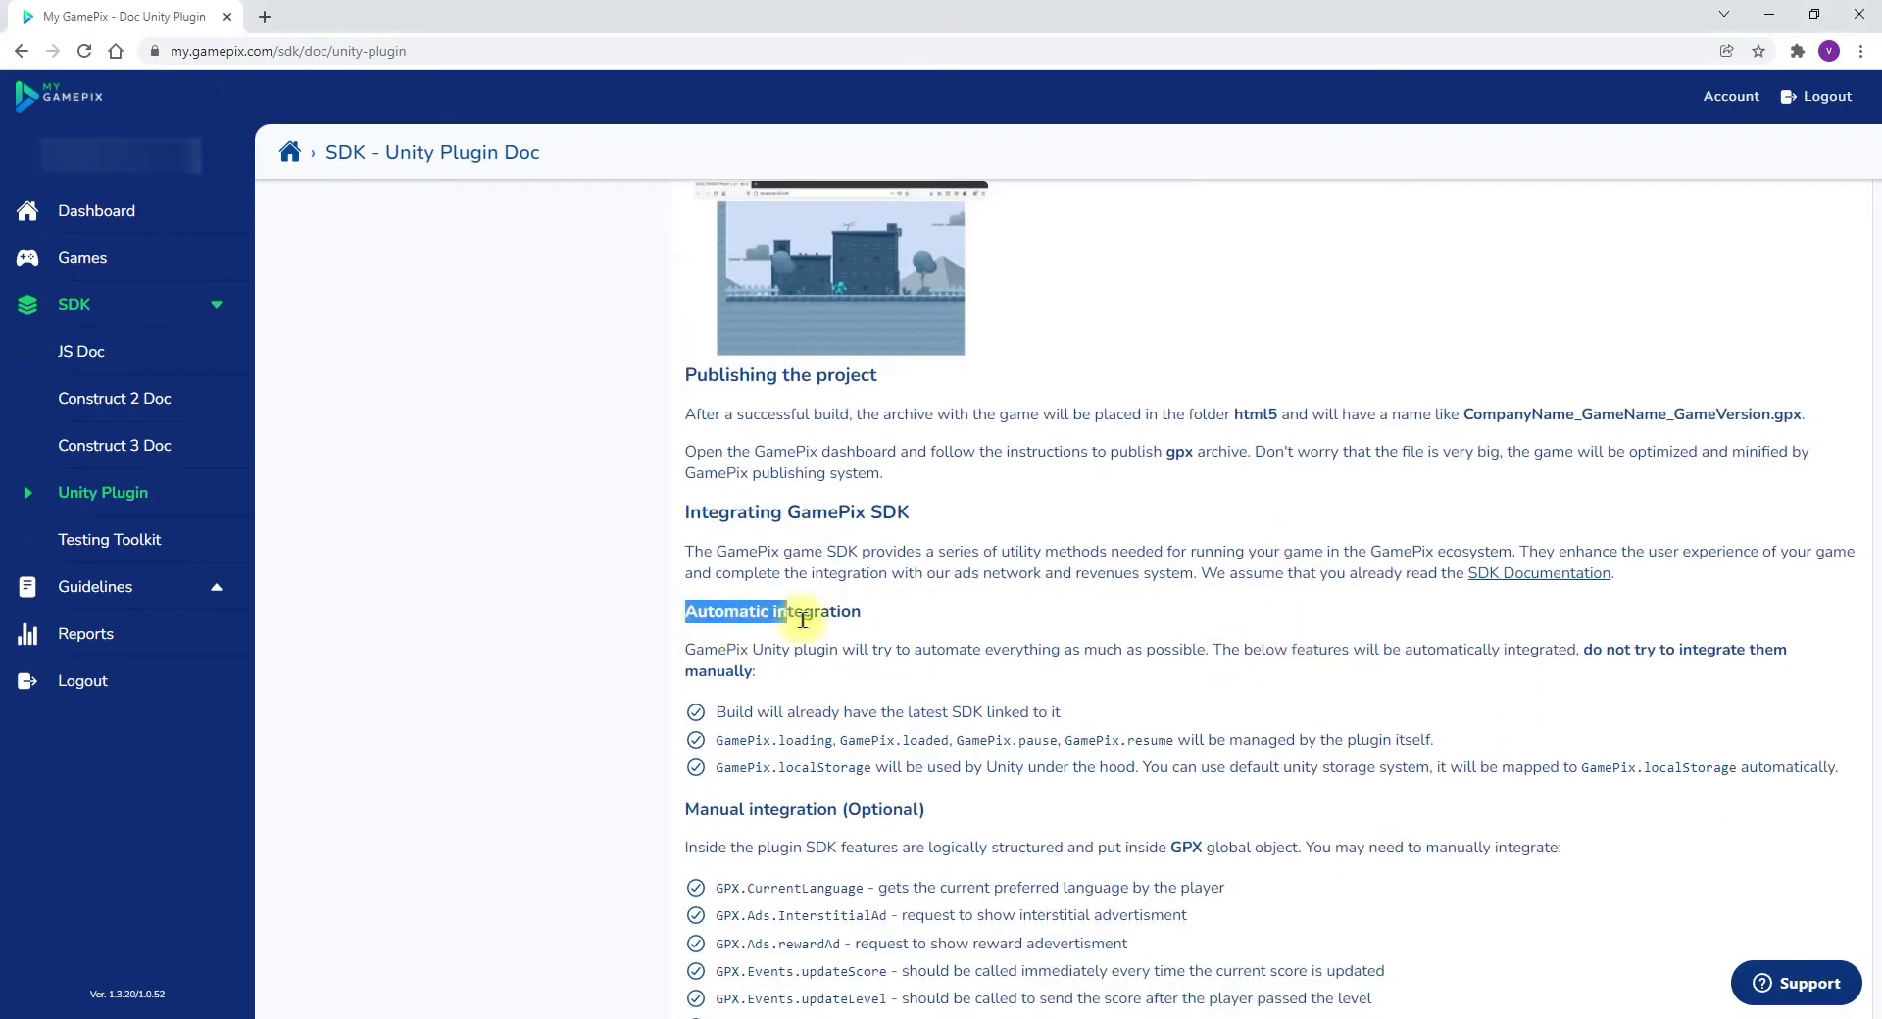
pyautogui.scroll(-1, 895, 727)
pyautogui.scroll(-2, 1002, 607)
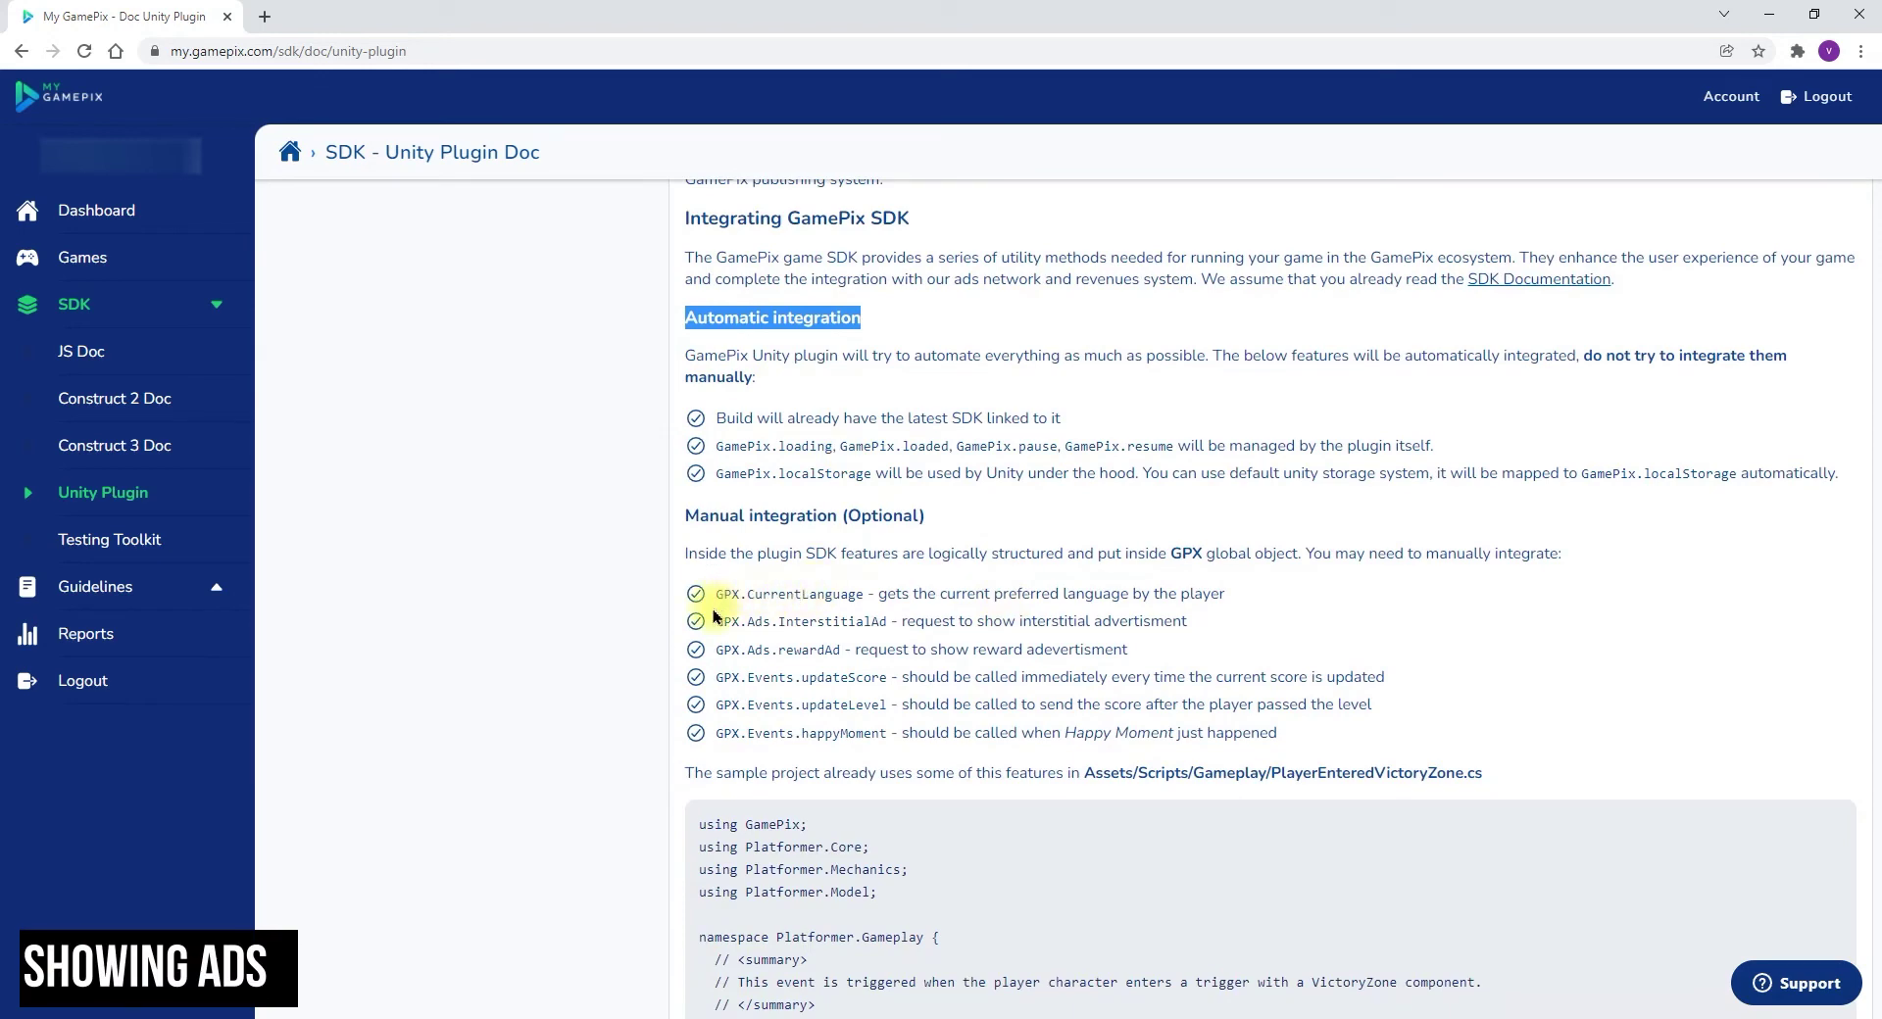
pyautogui.moveTo(714, 621); pyautogui.dragTo(879, 623)
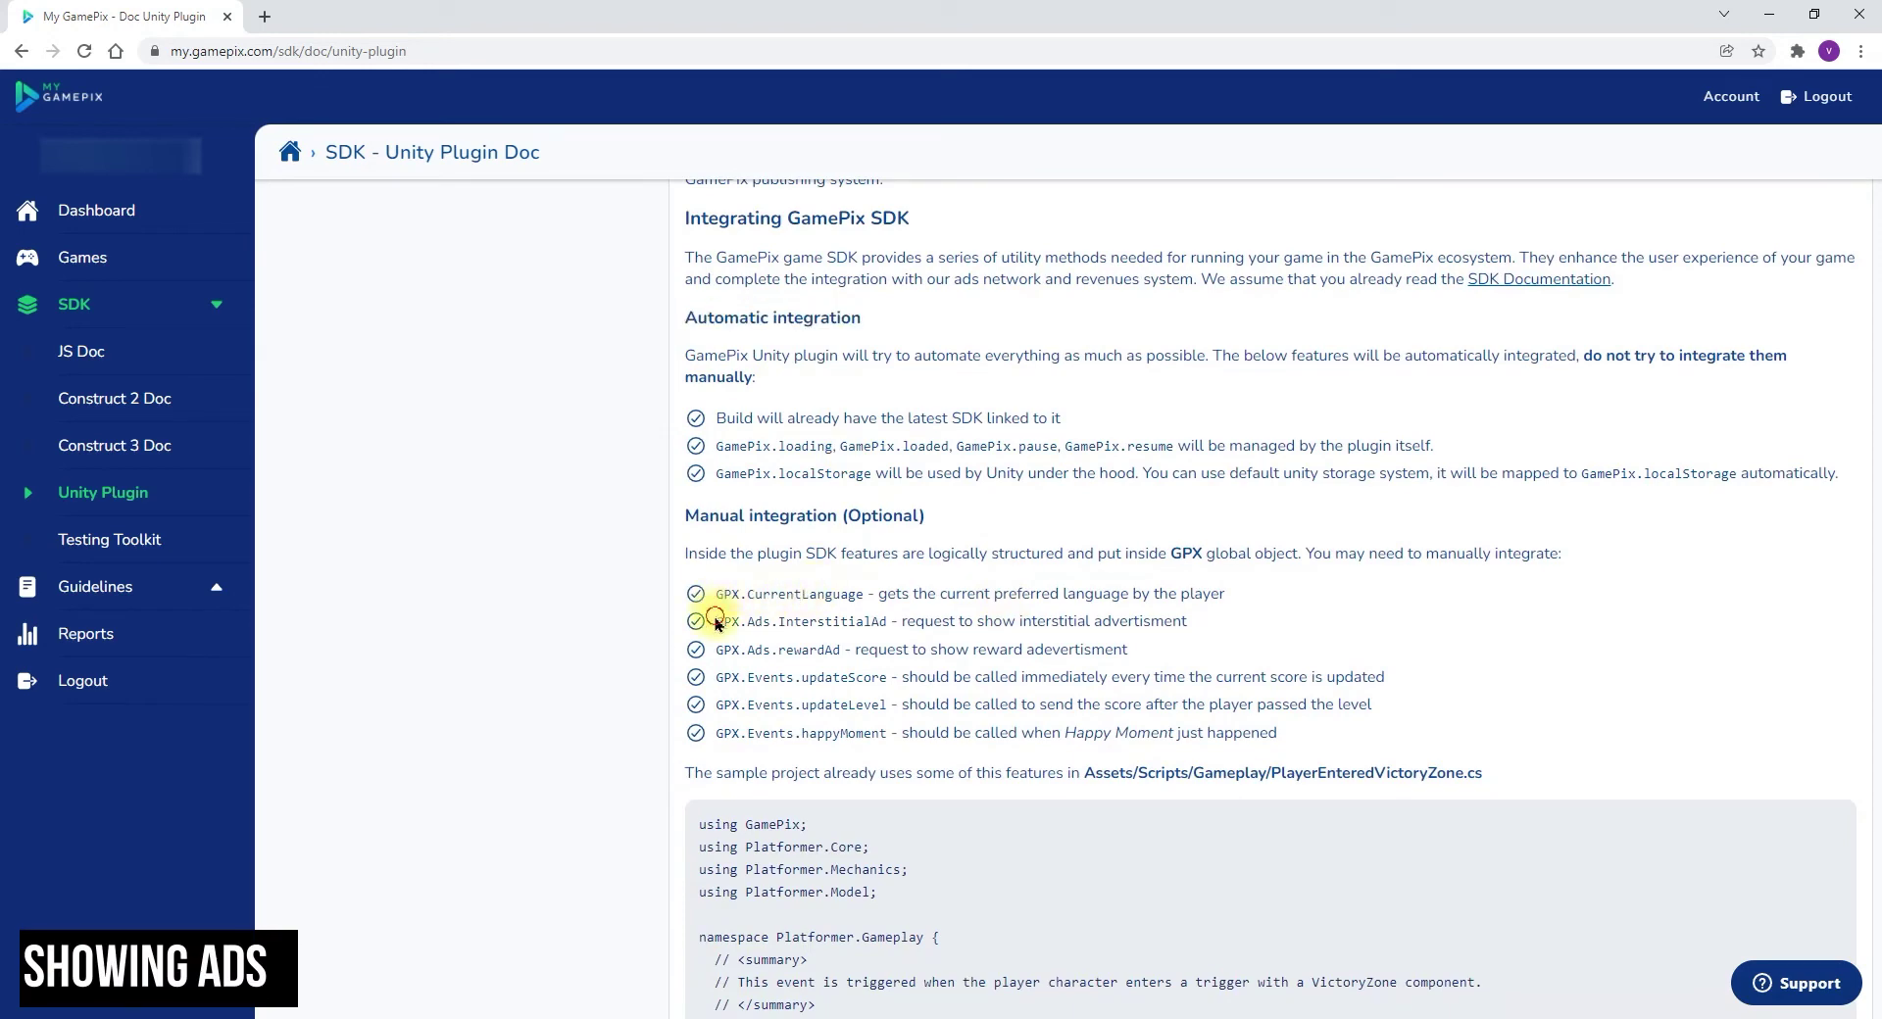
pyautogui.scroll(-3, 980, 619)
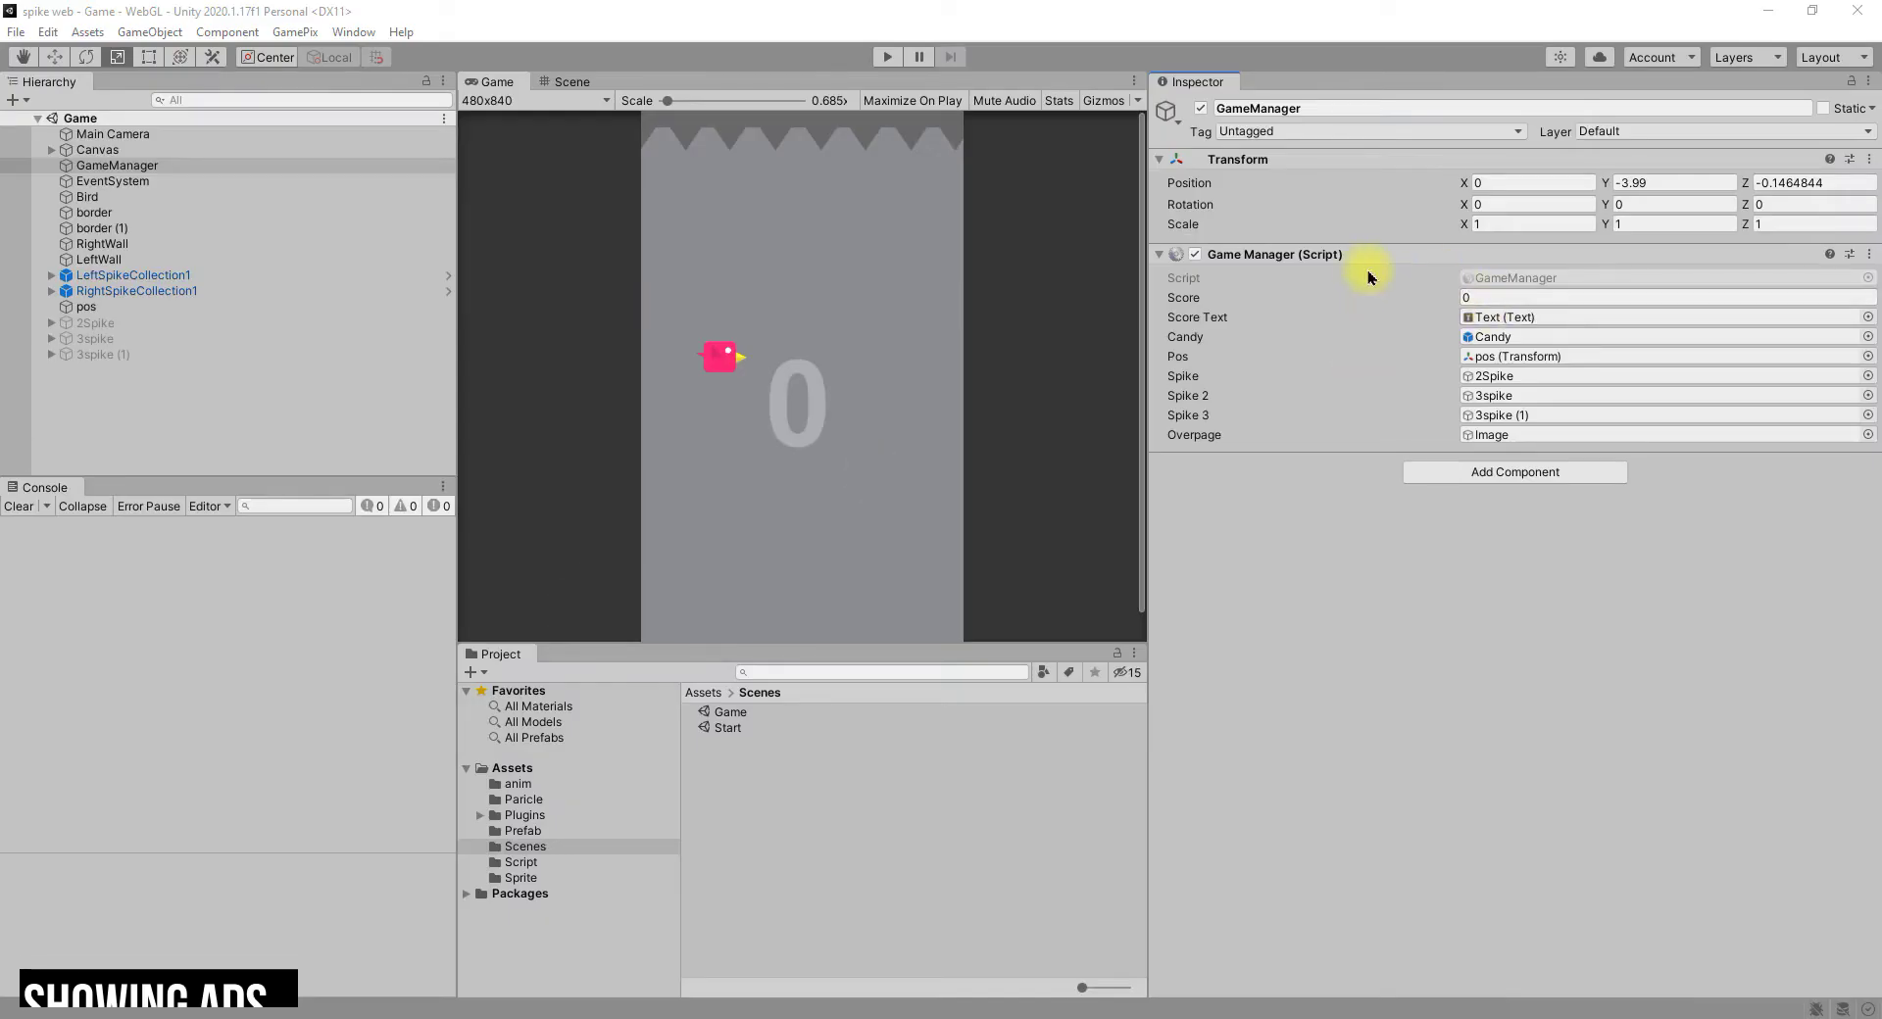
pyautogui.rightClick(1314, 257)
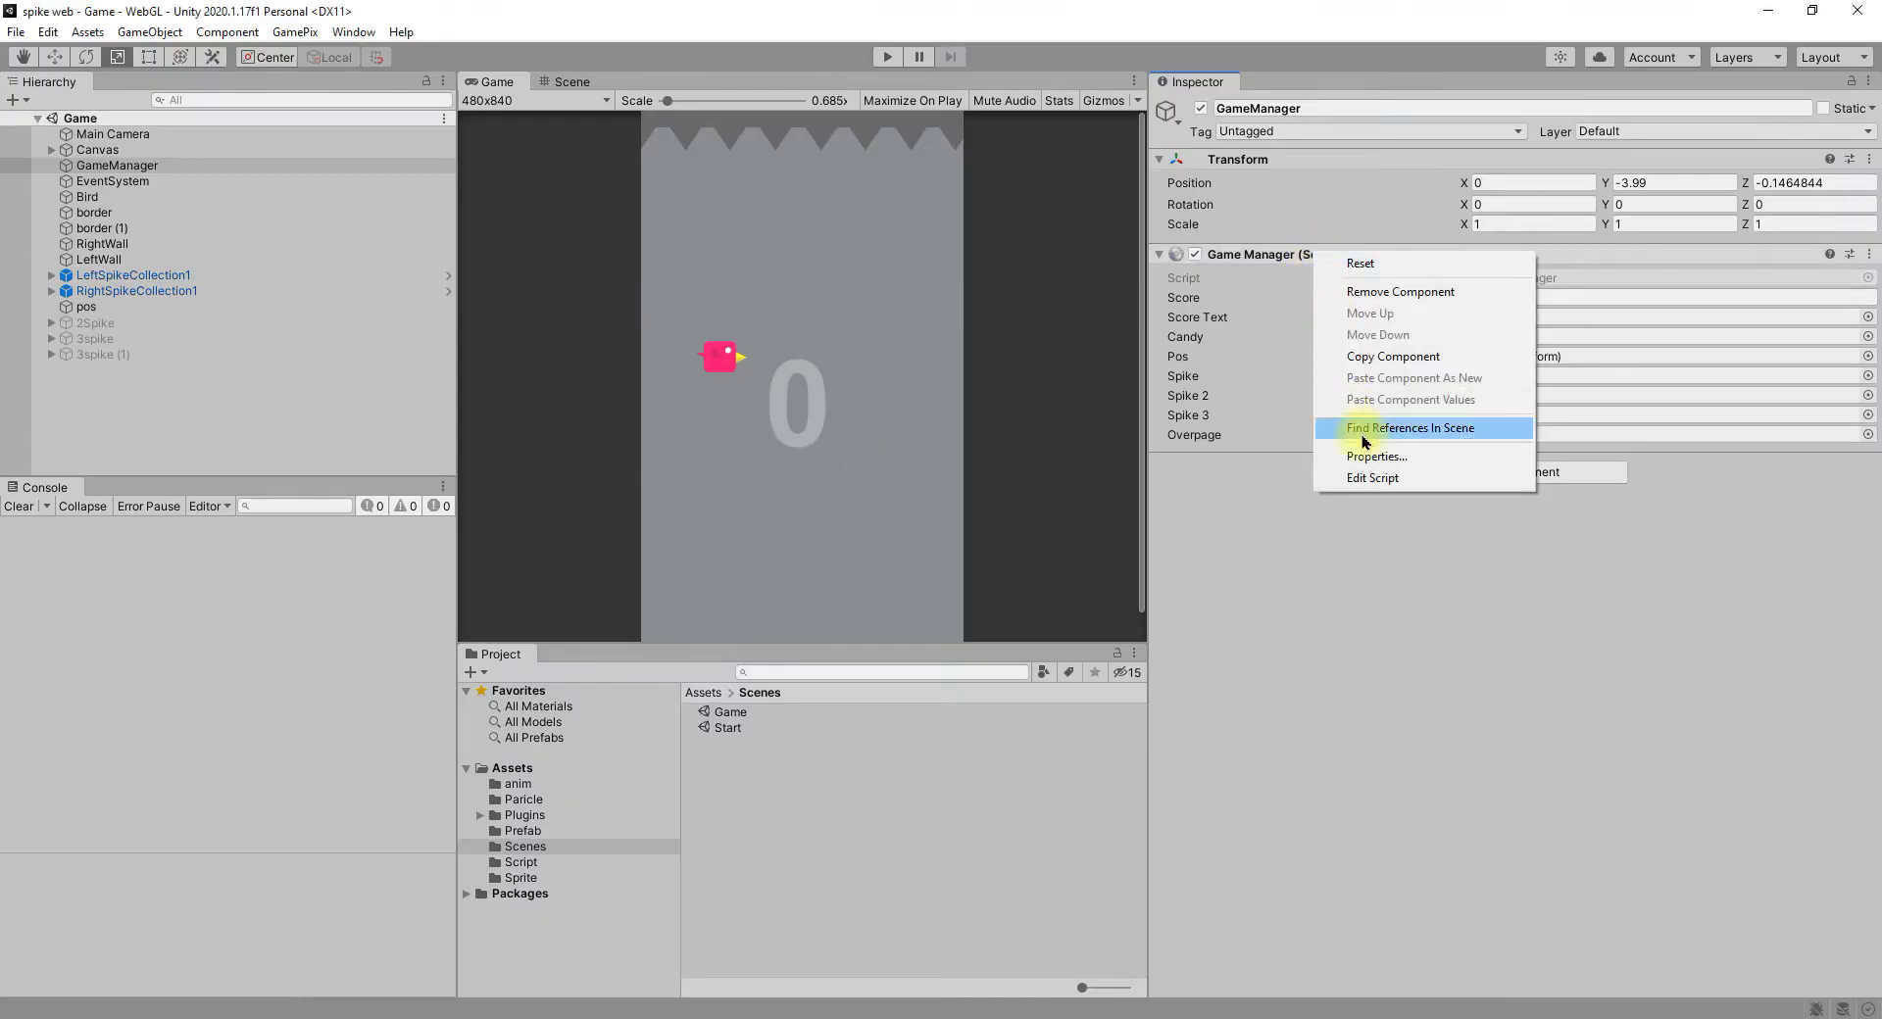
# Step: Open the Game Manager script in Visual Studio, maximized for editing
pyautogui.click(1382, 479)
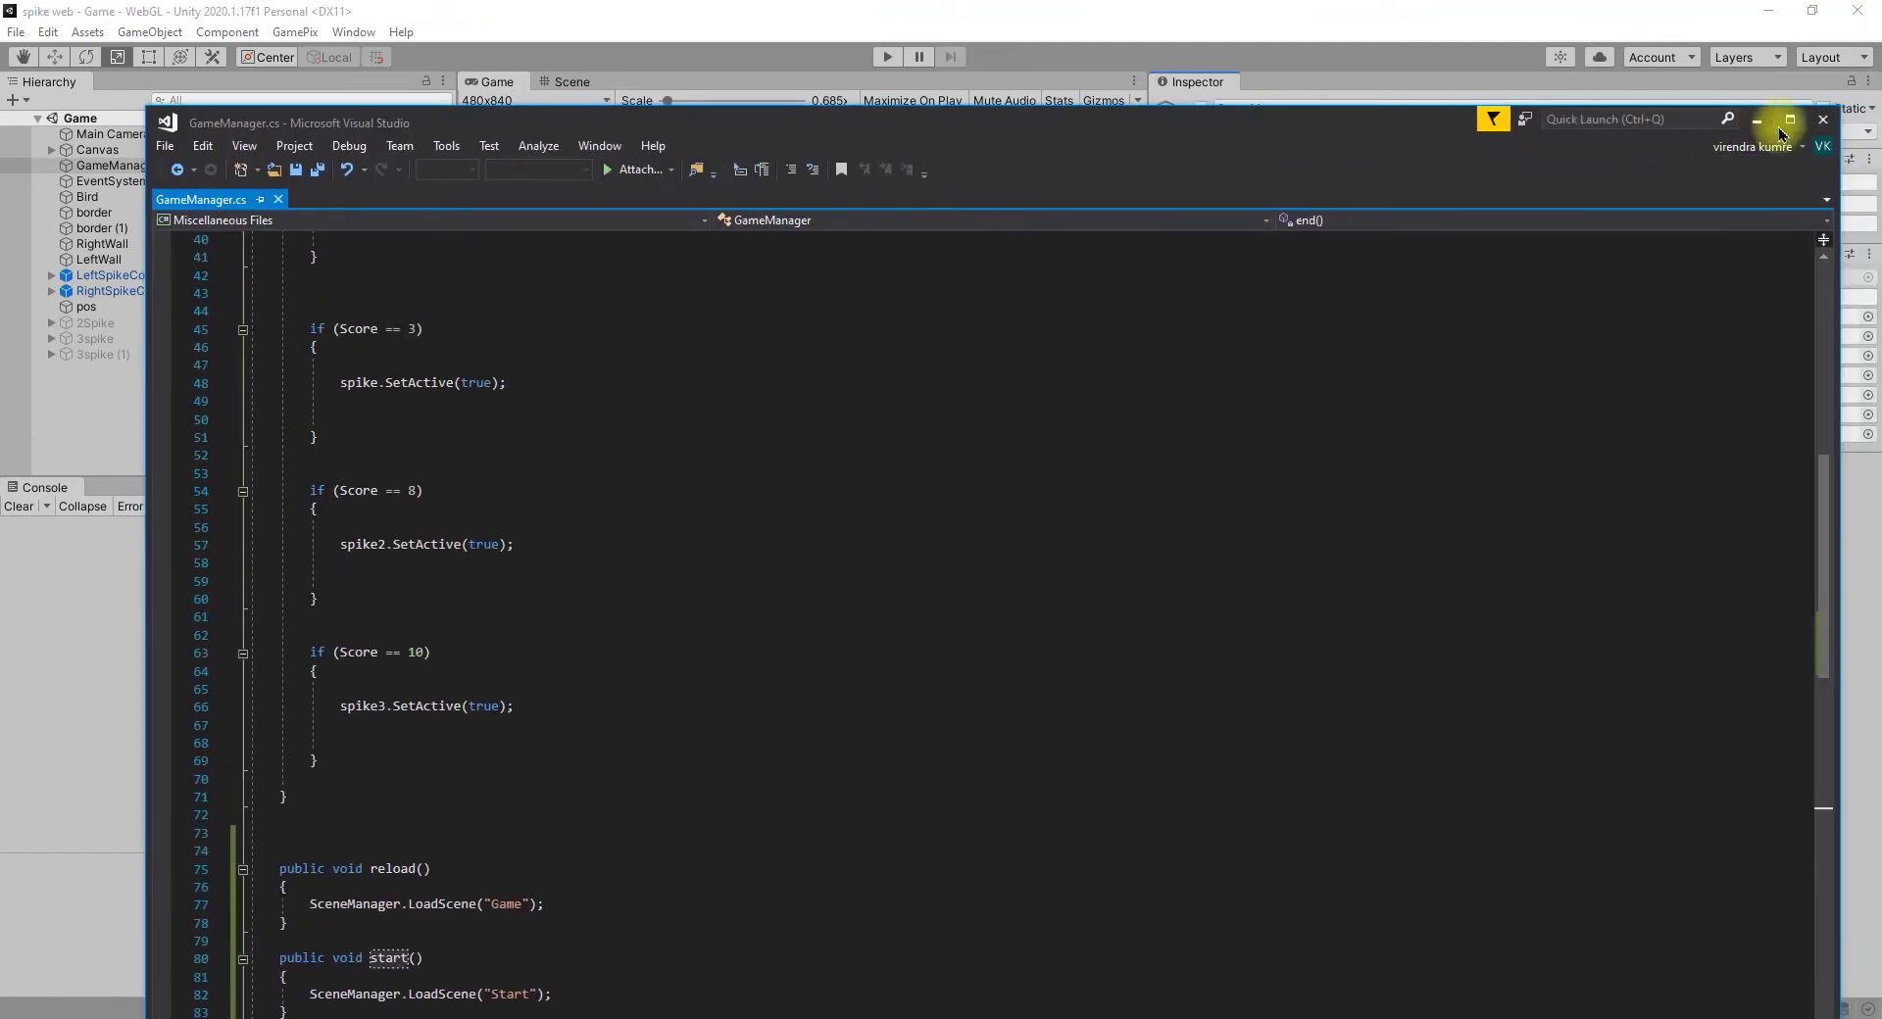
pyautogui.click(1790, 118)
pyautogui.scroll(-2, 806, 740)
pyautogui.scroll(-1, 807, 740)
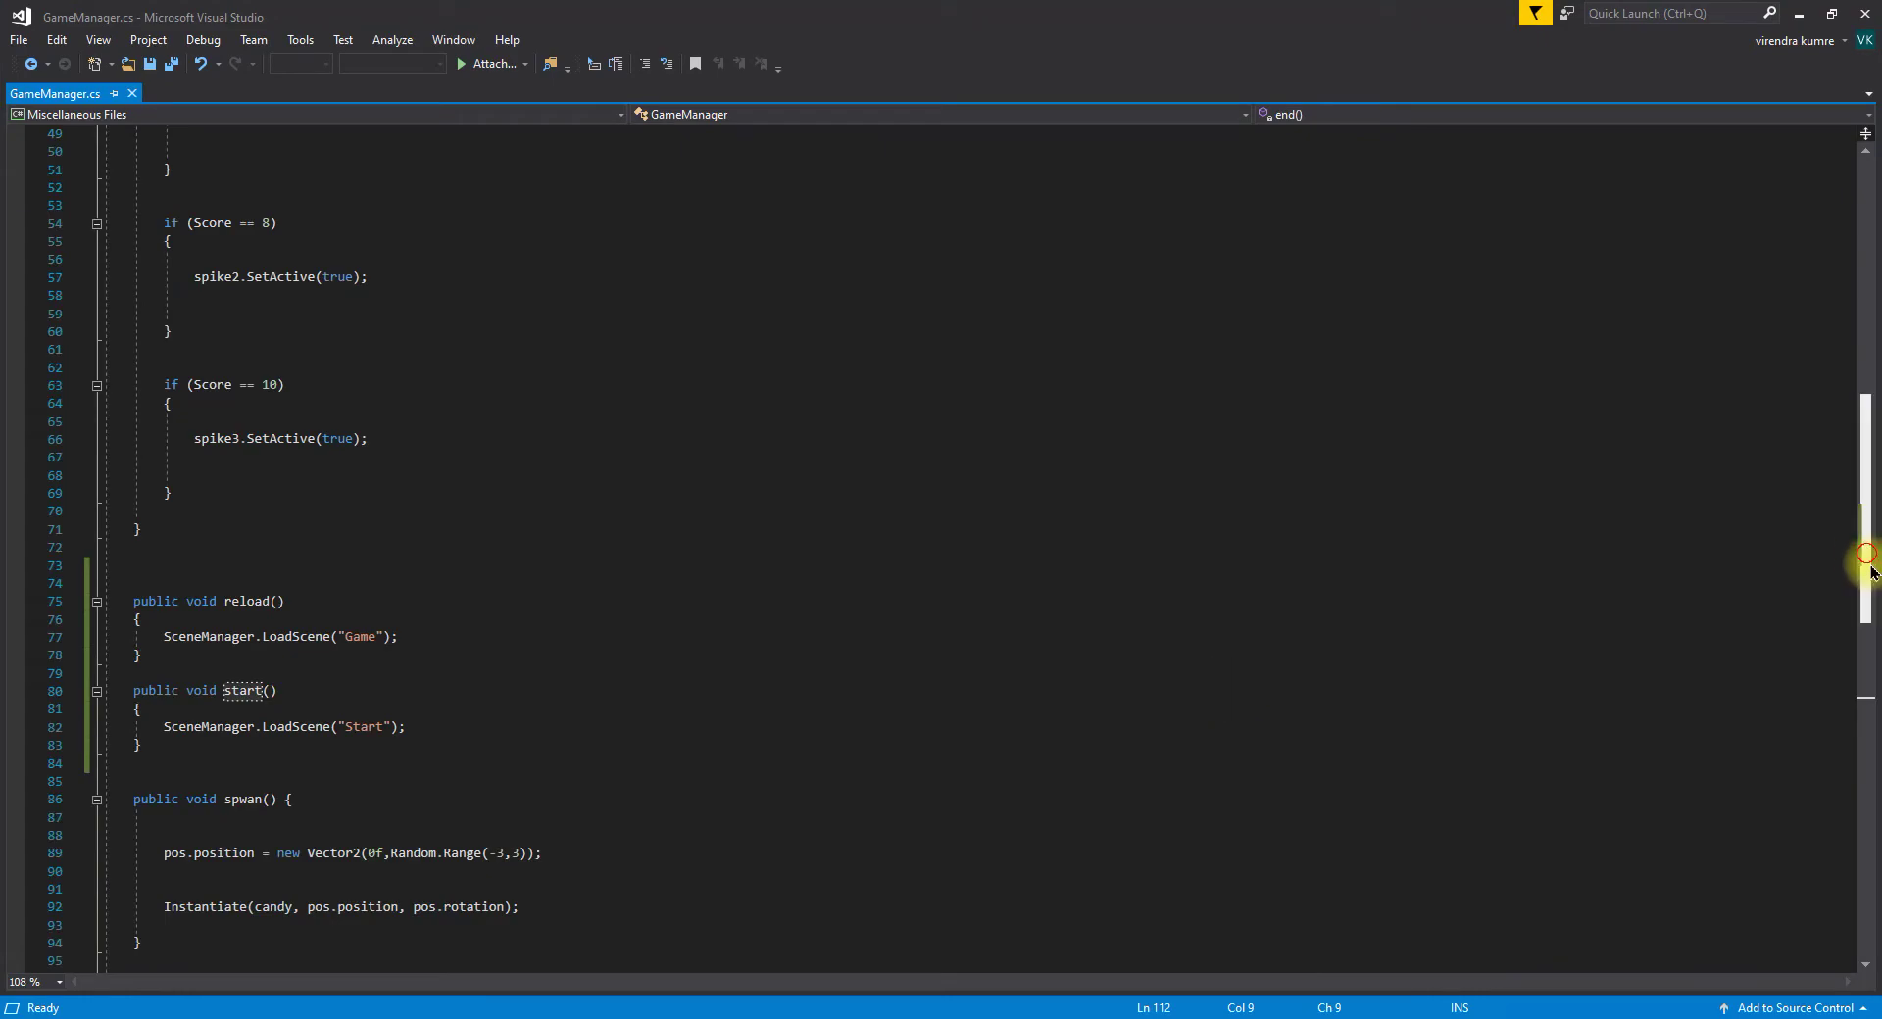
pyautogui.moveTo(1868, 567); pyautogui.dragTo(1851, 780)
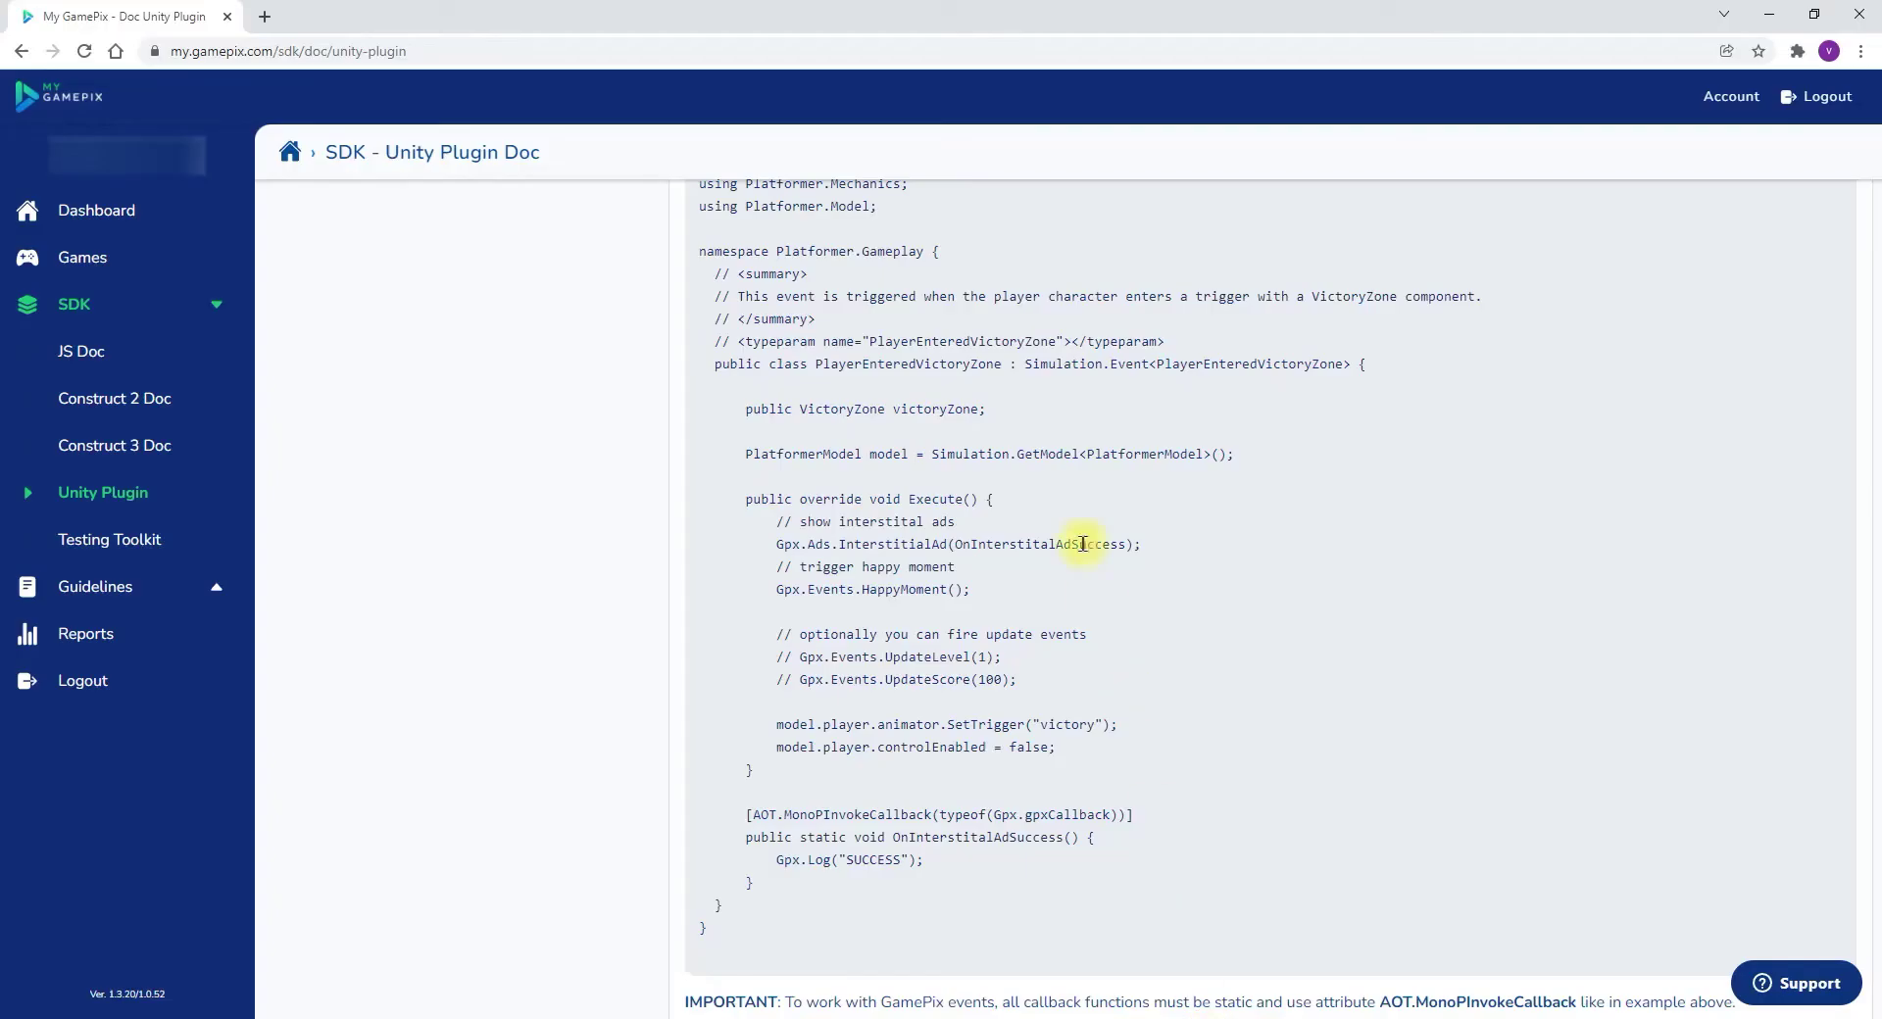
pyautogui.scroll(2, 1078, 529)
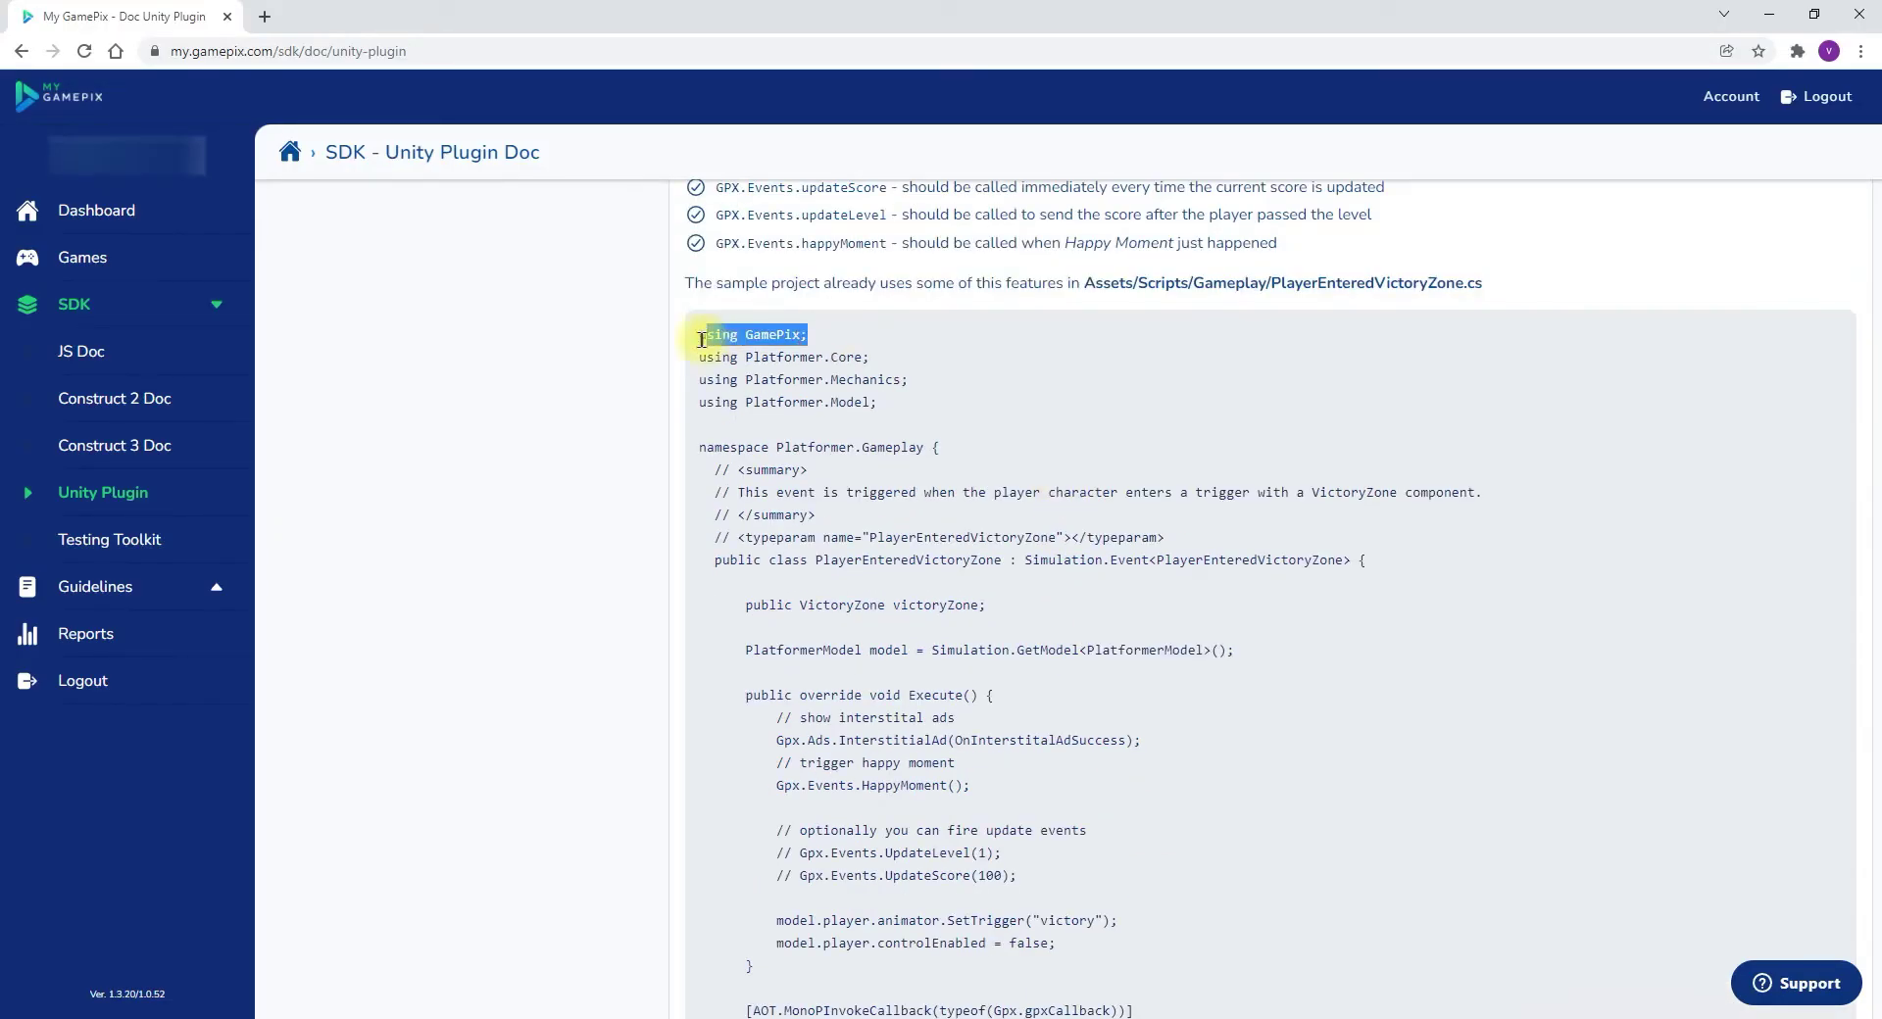
# Step: Add the 'using GamePix' directive after line 5 of GameManager.cs
pyautogui.rightClick(750, 334)
pyautogui.click(804, 371)
pyautogui.click(1237, 1009)
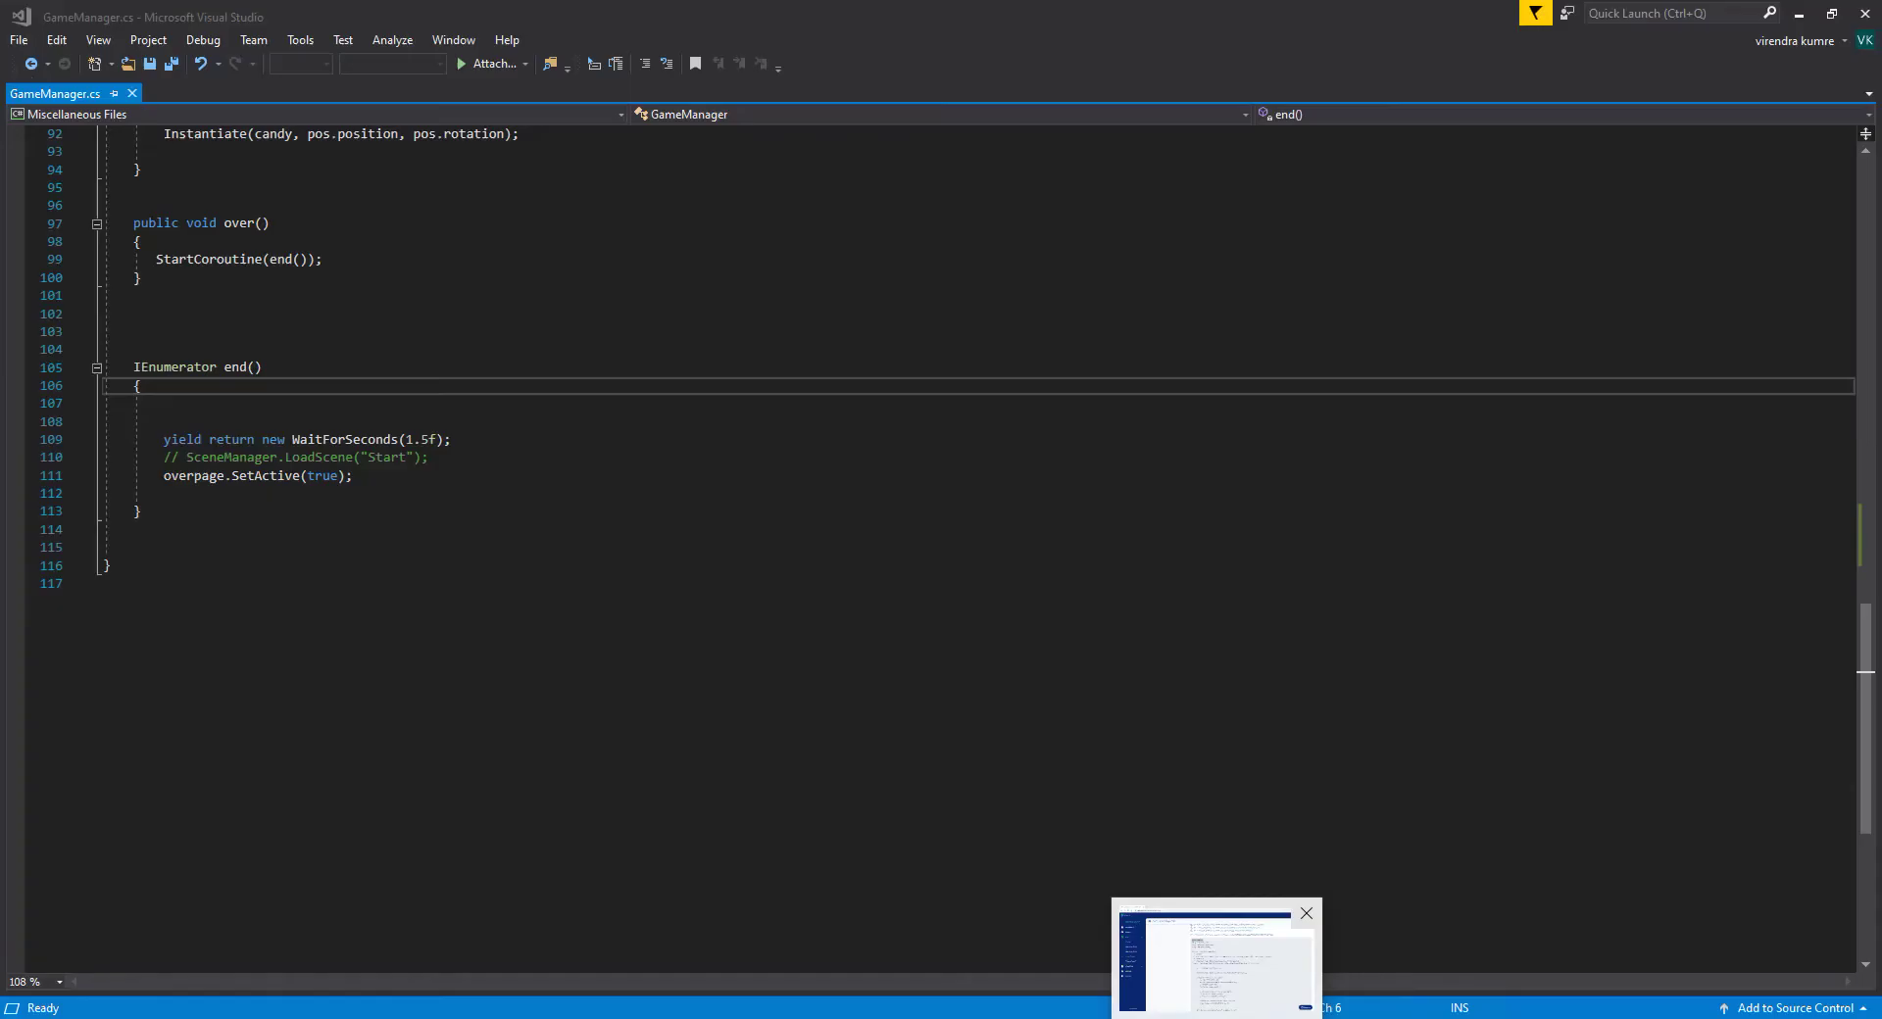
pyautogui.scroll(8, 857, 554)
pyautogui.moveTo(1855, 592); pyautogui.dragTo(1862, 267)
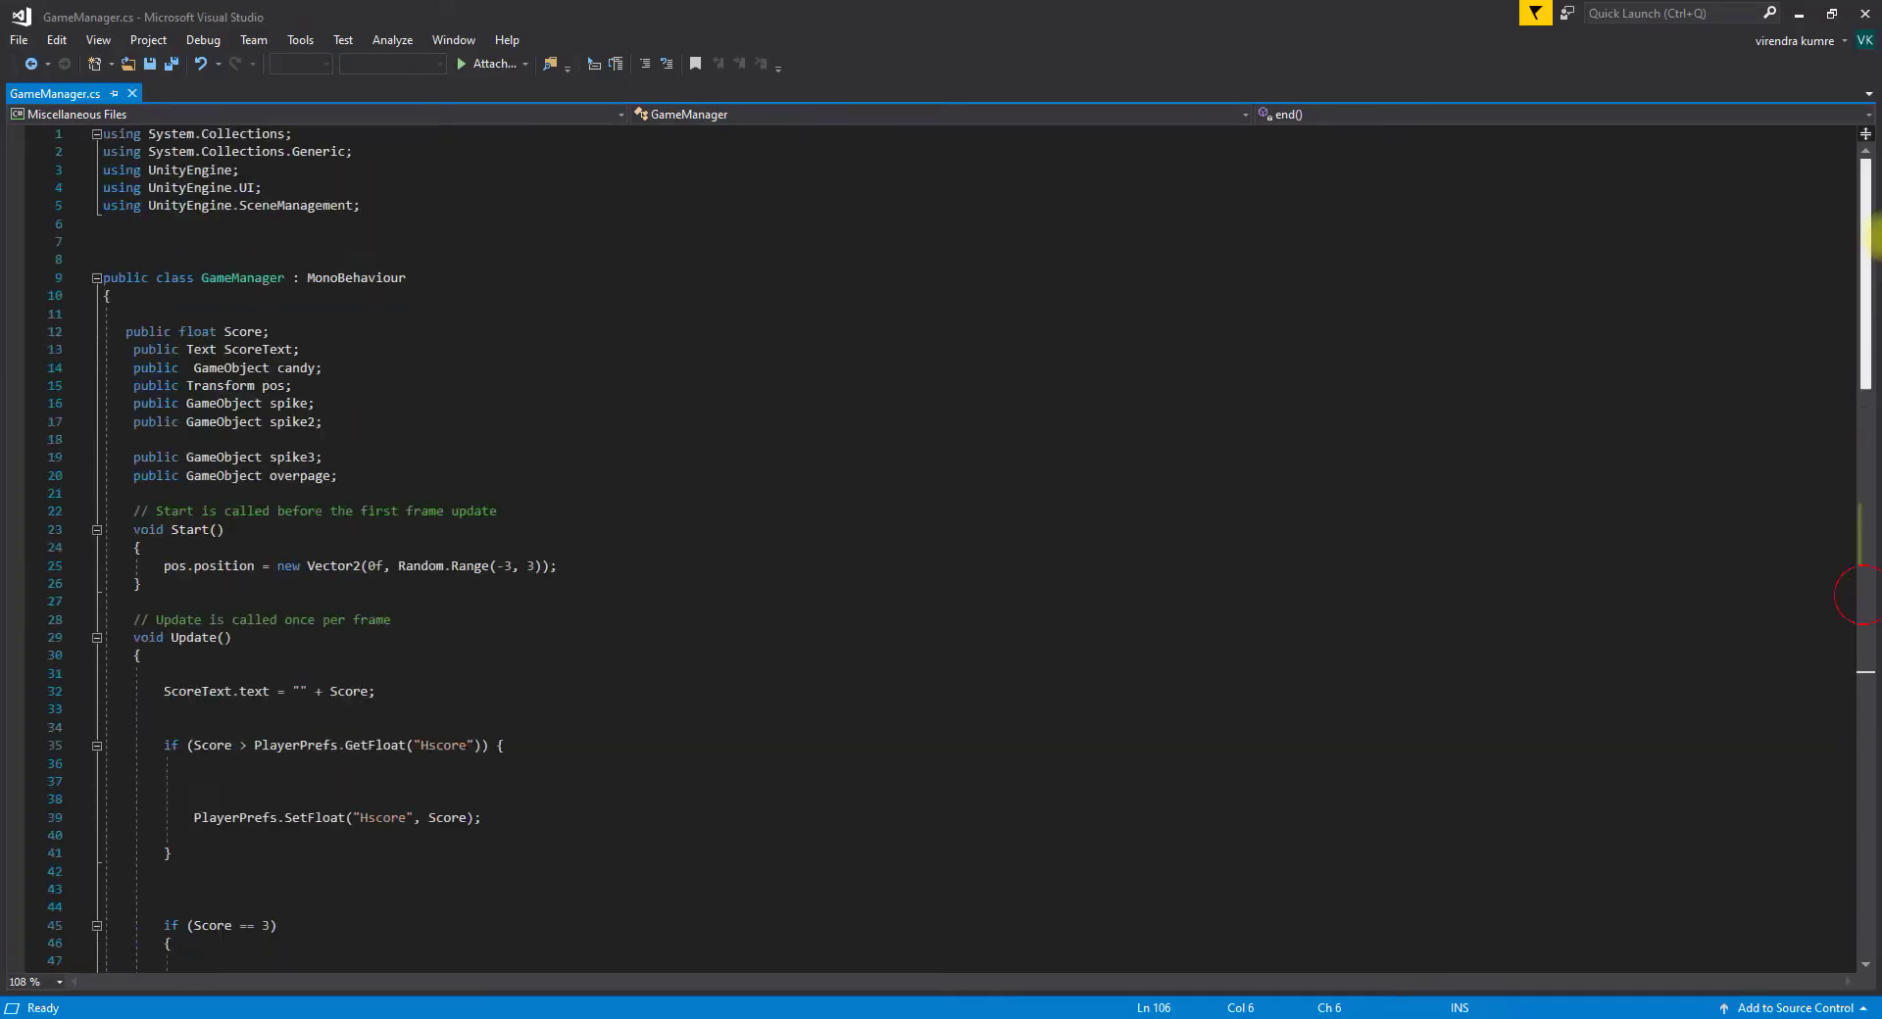
pyautogui.click(453, 205)
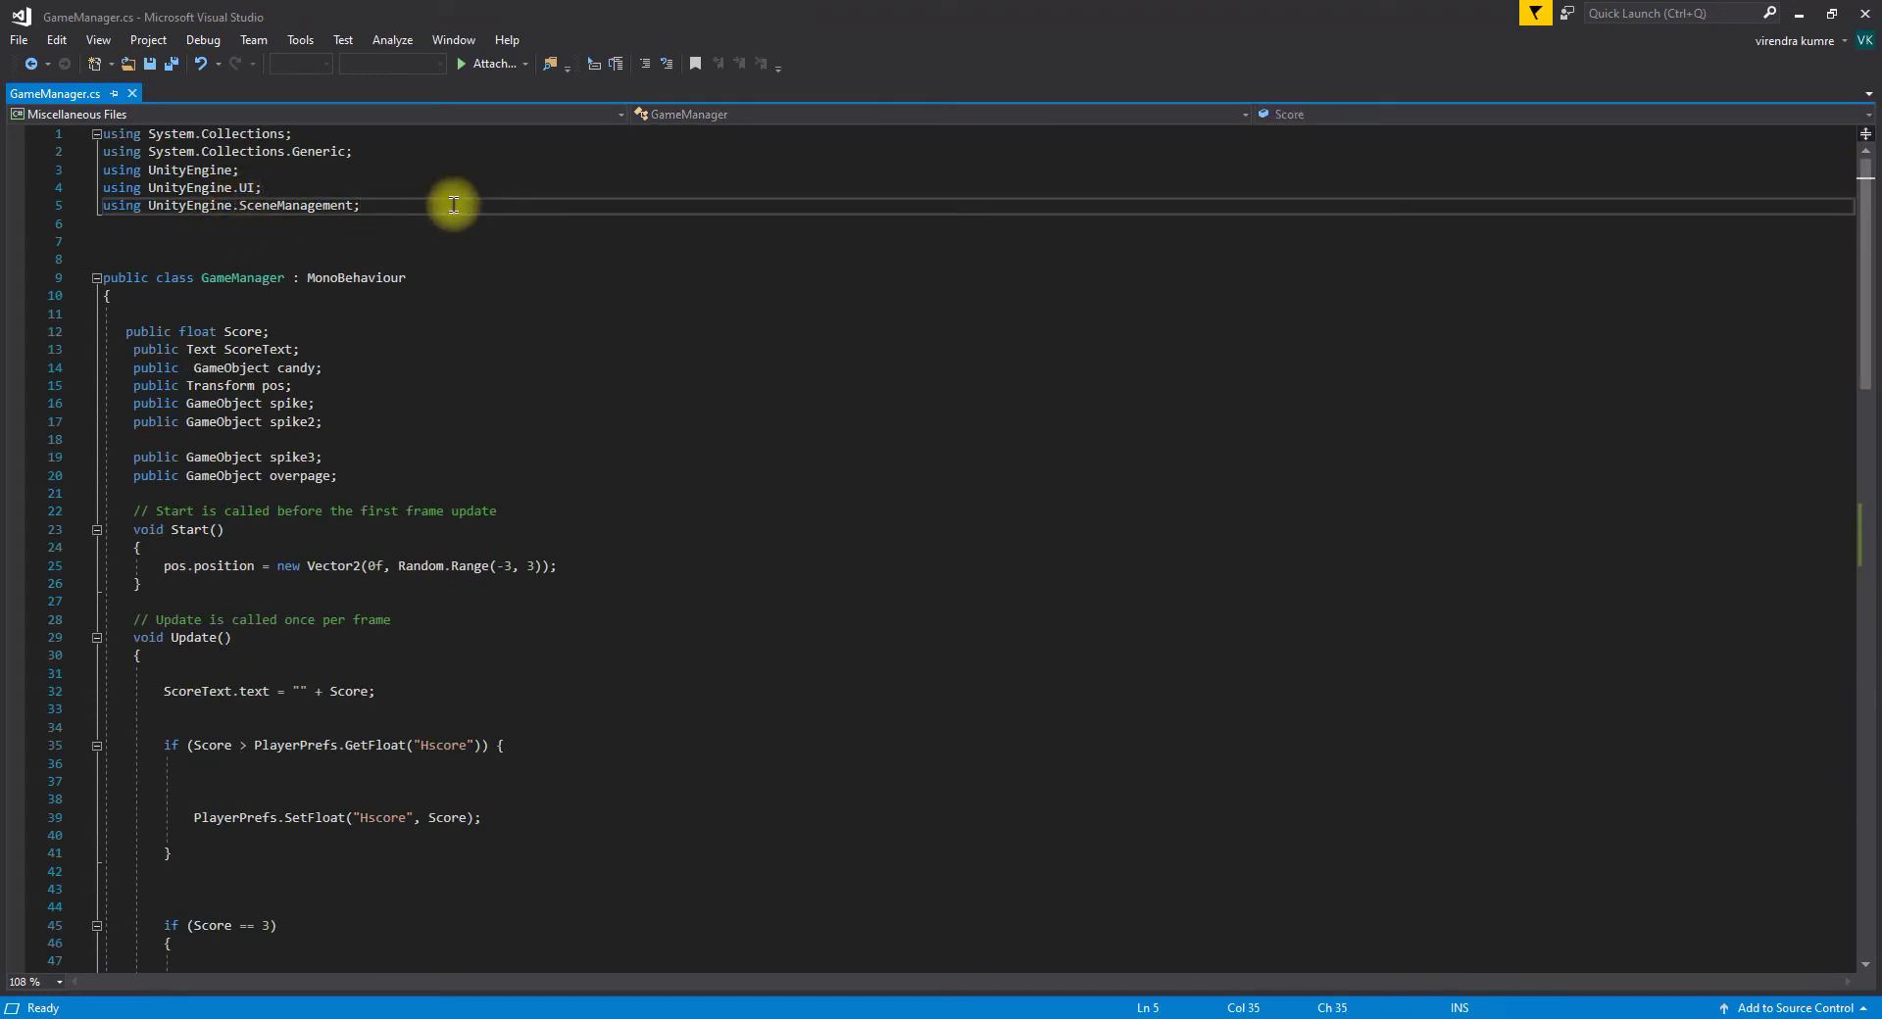
pyautogui.press('Return')
pyautogui.write('using GamePix;')
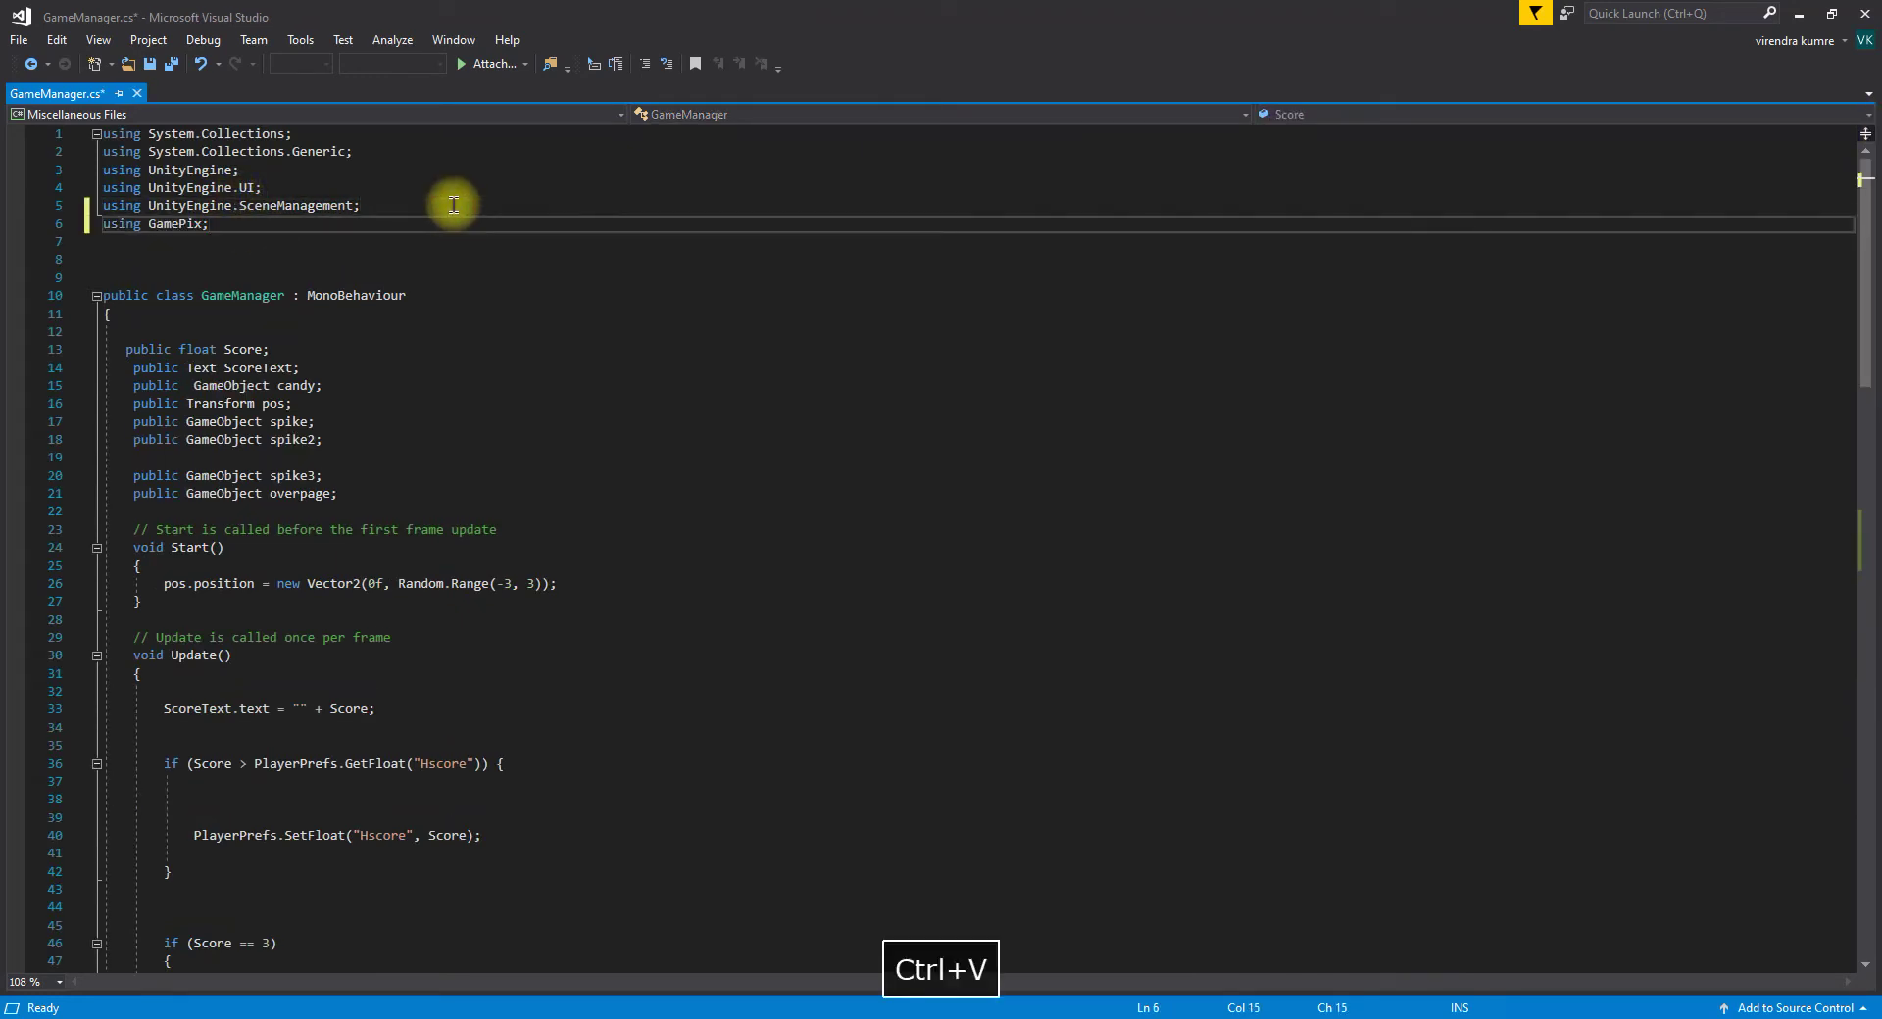
# Step: Insert the Gpx.Ads.InterstitialAd call on a new line below overpage.SetActive
pyautogui.moveTo(1856, 314)
pyautogui.mouseDown()
pyautogui.moveTo(1850, 807)
pyautogui.moveTo(1848, 779)
pyautogui.mouseUp()
pyautogui.click(491, 476)
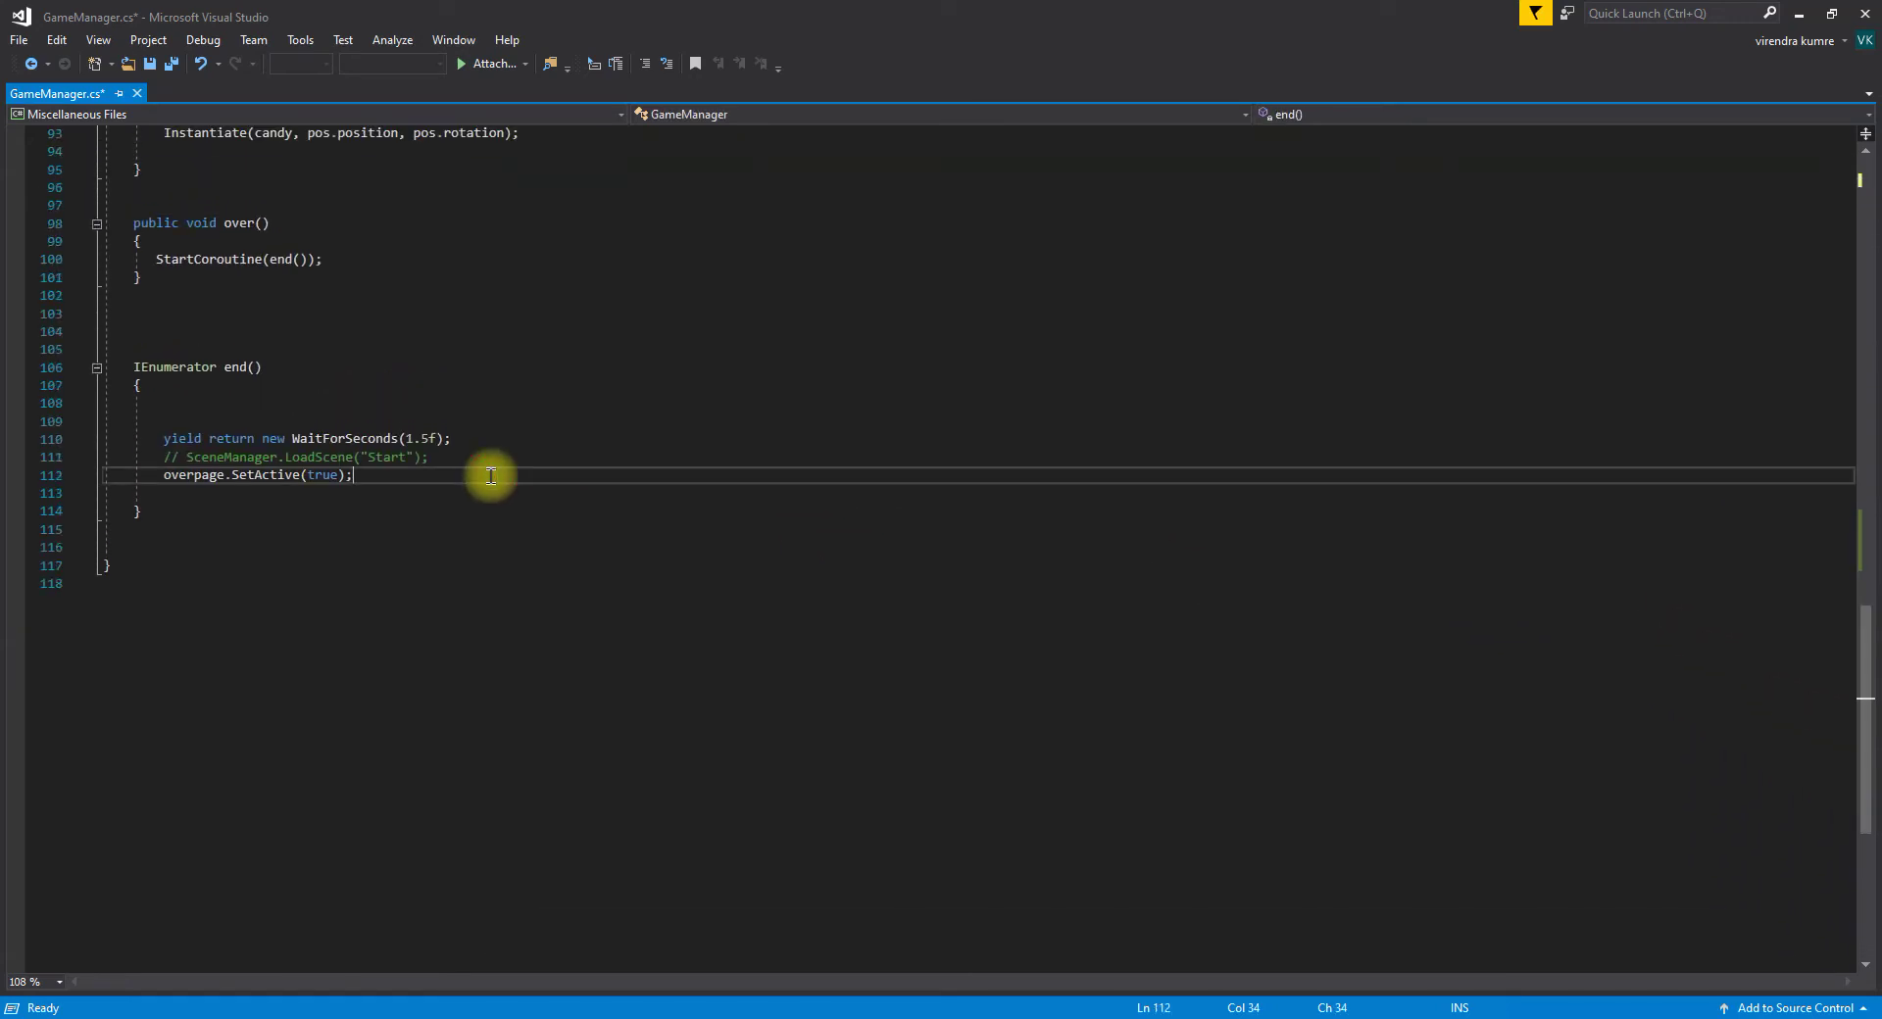
pyautogui.press('Return')
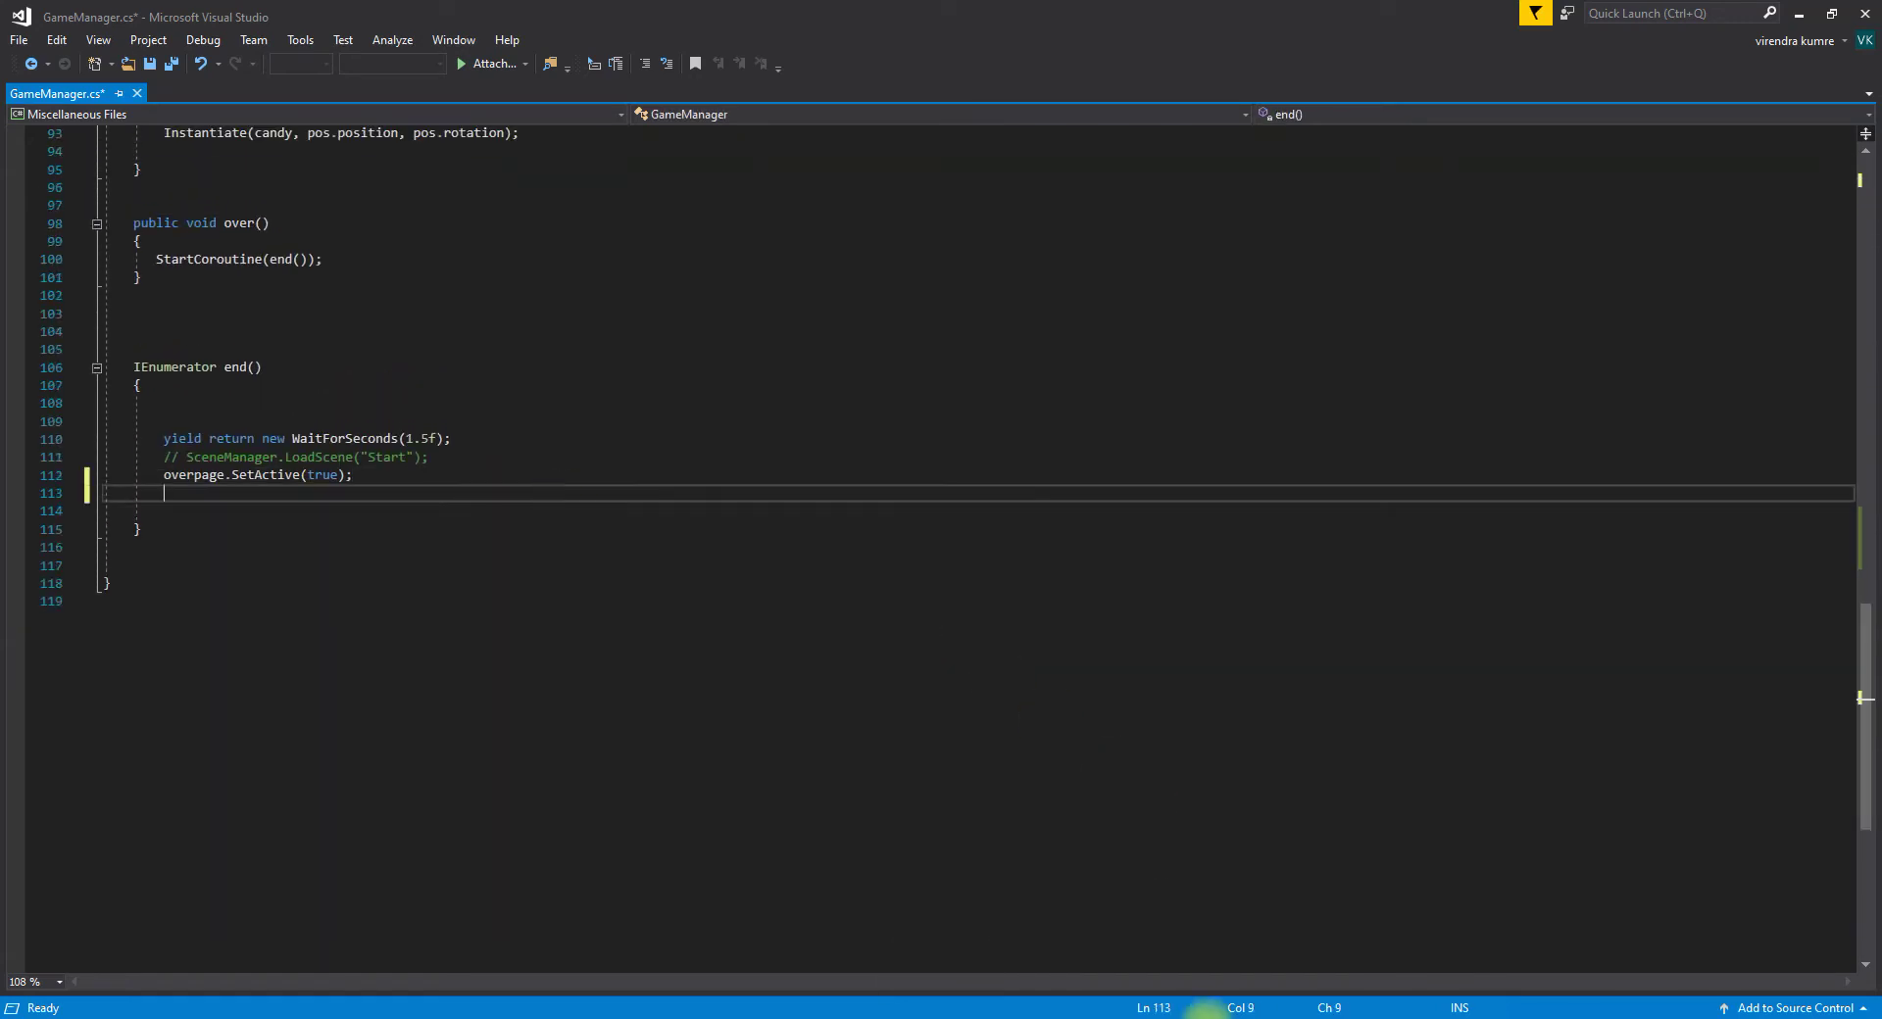
pyautogui.moveTo(1205, 1011)
pyautogui.click(1216, 960)
pyautogui.scroll(-2, 1078, 765)
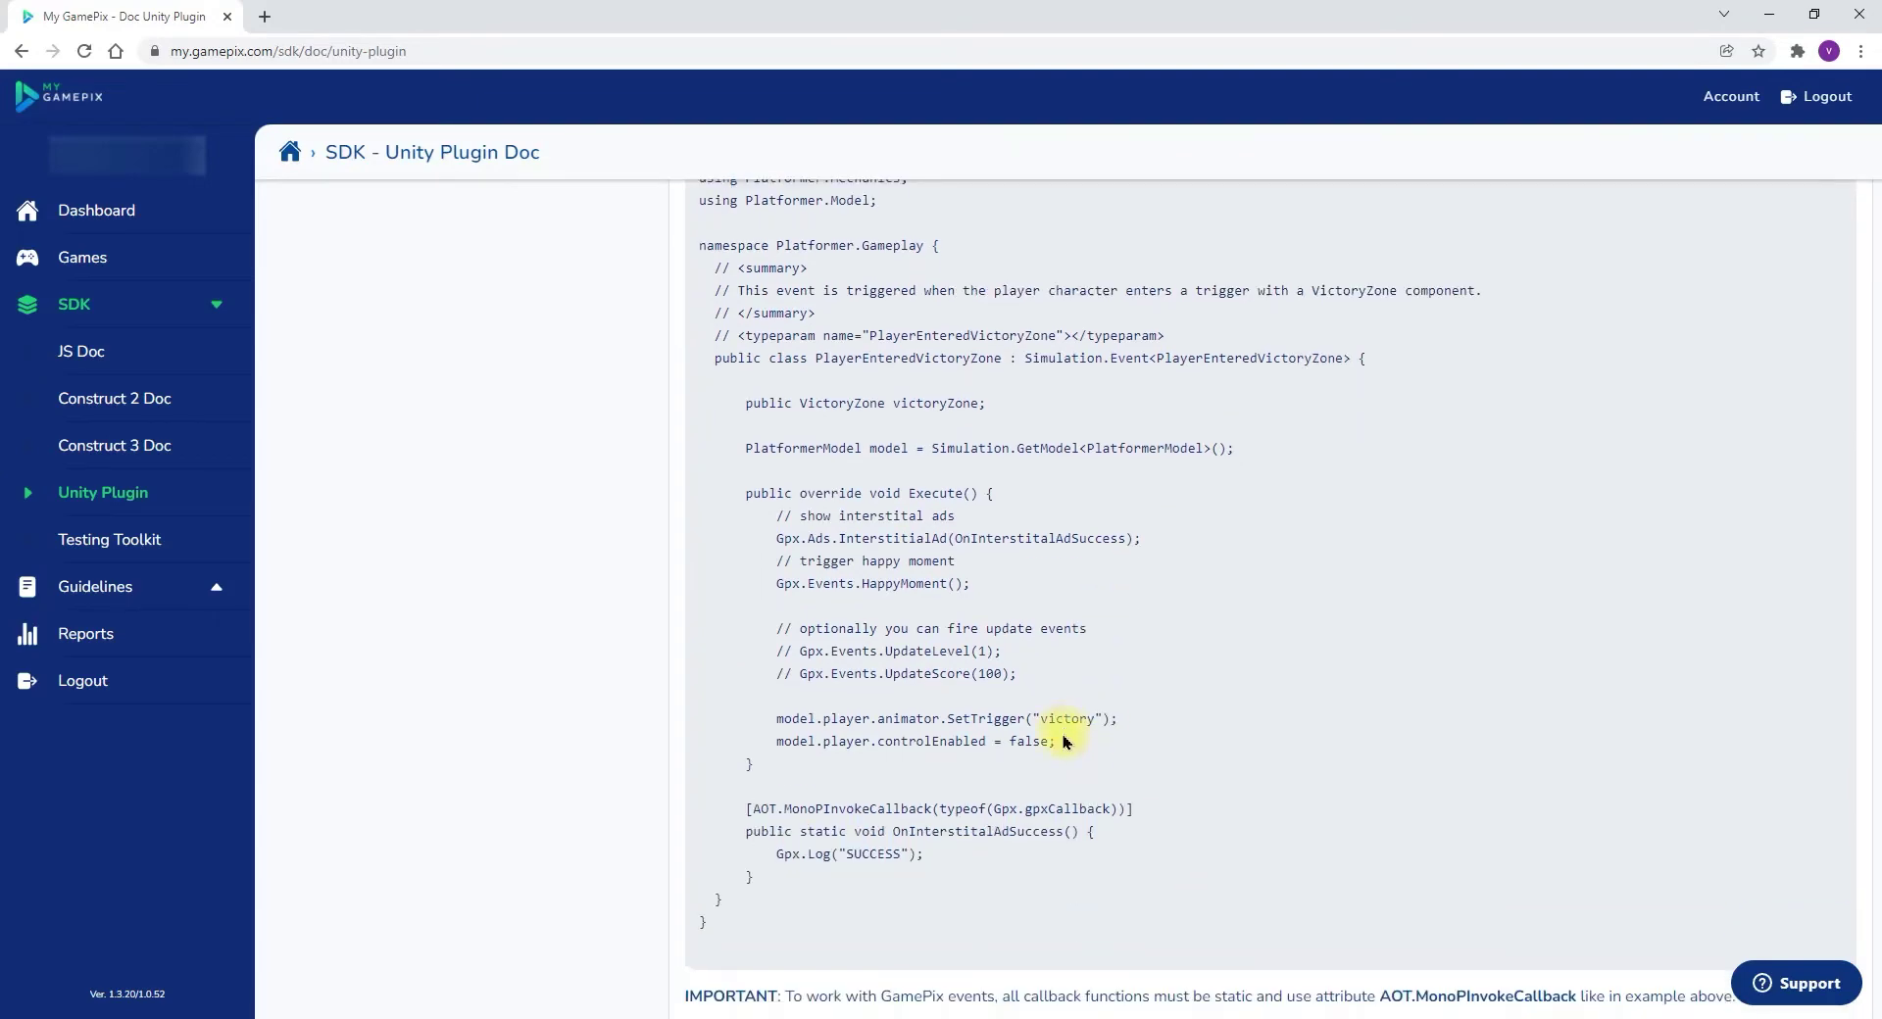
pyautogui.scroll(-1, 980, 638)
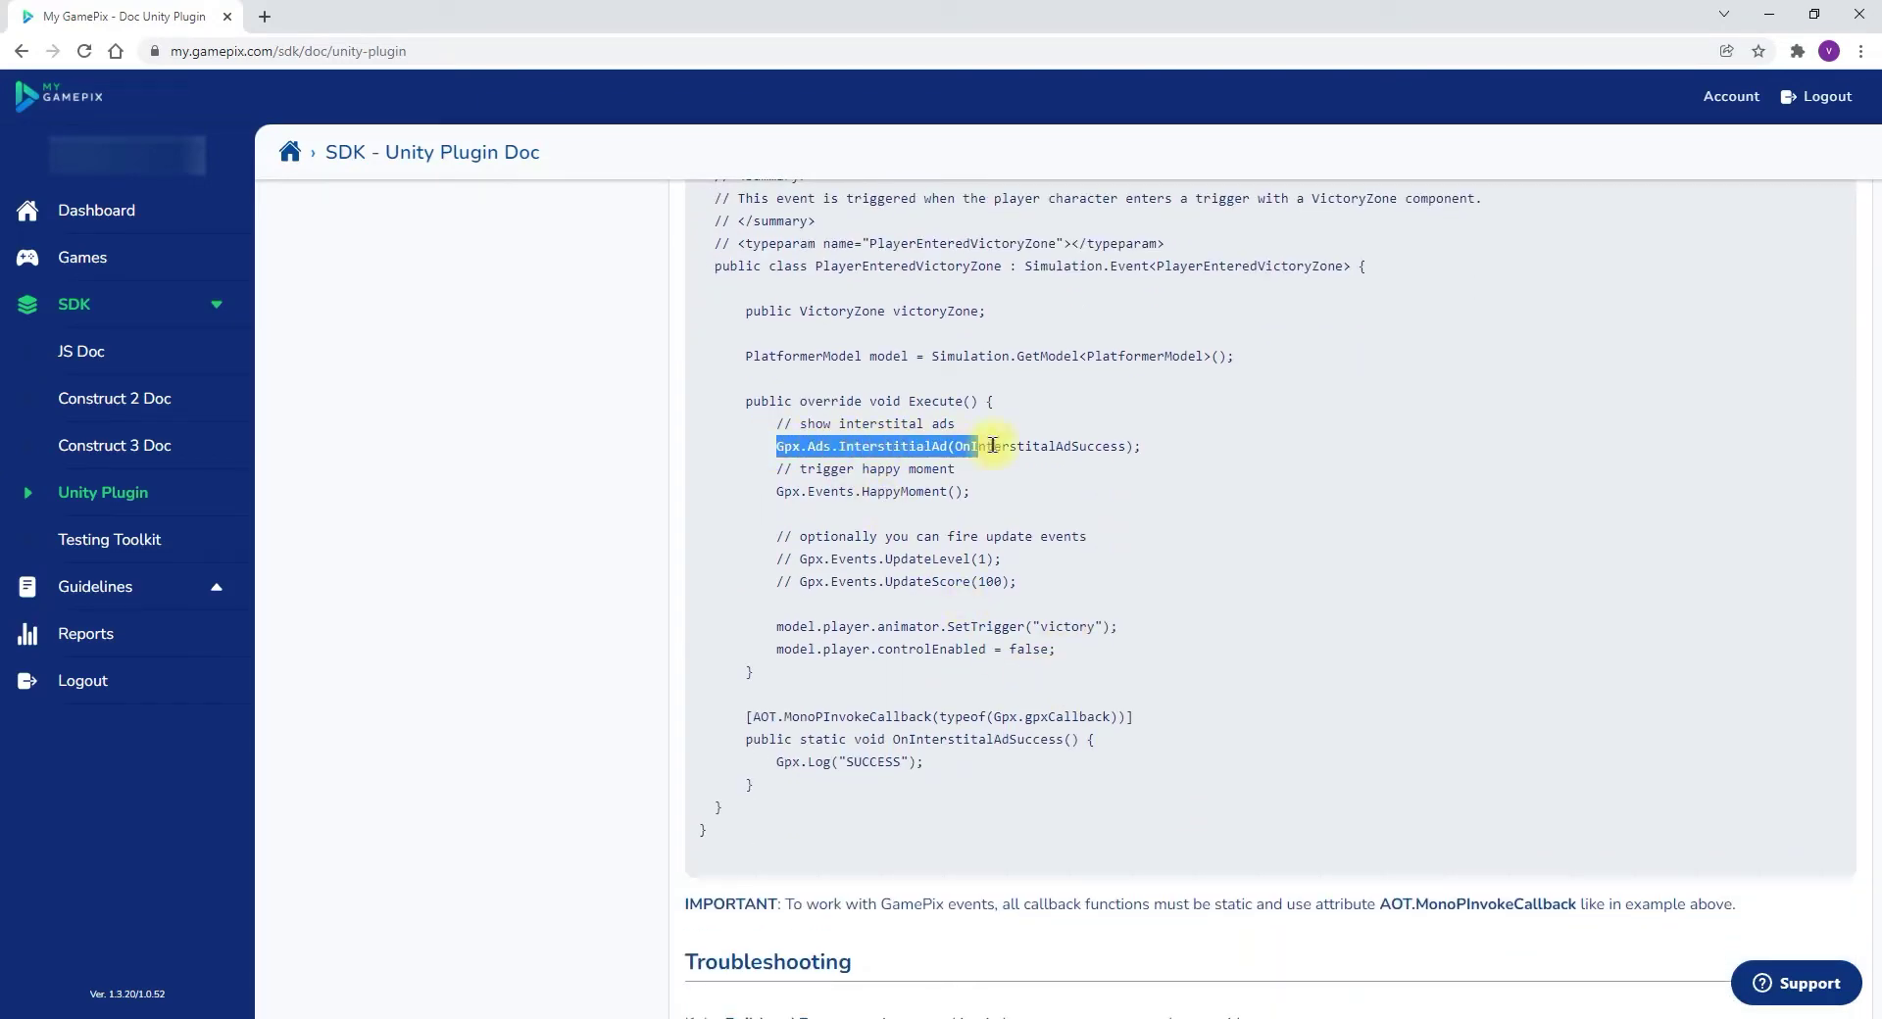
pyautogui.moveTo(803, 445); pyautogui.dragTo(1160, 451)
pyautogui.rightClick(1160, 451)
pyautogui.click(1159, 457)
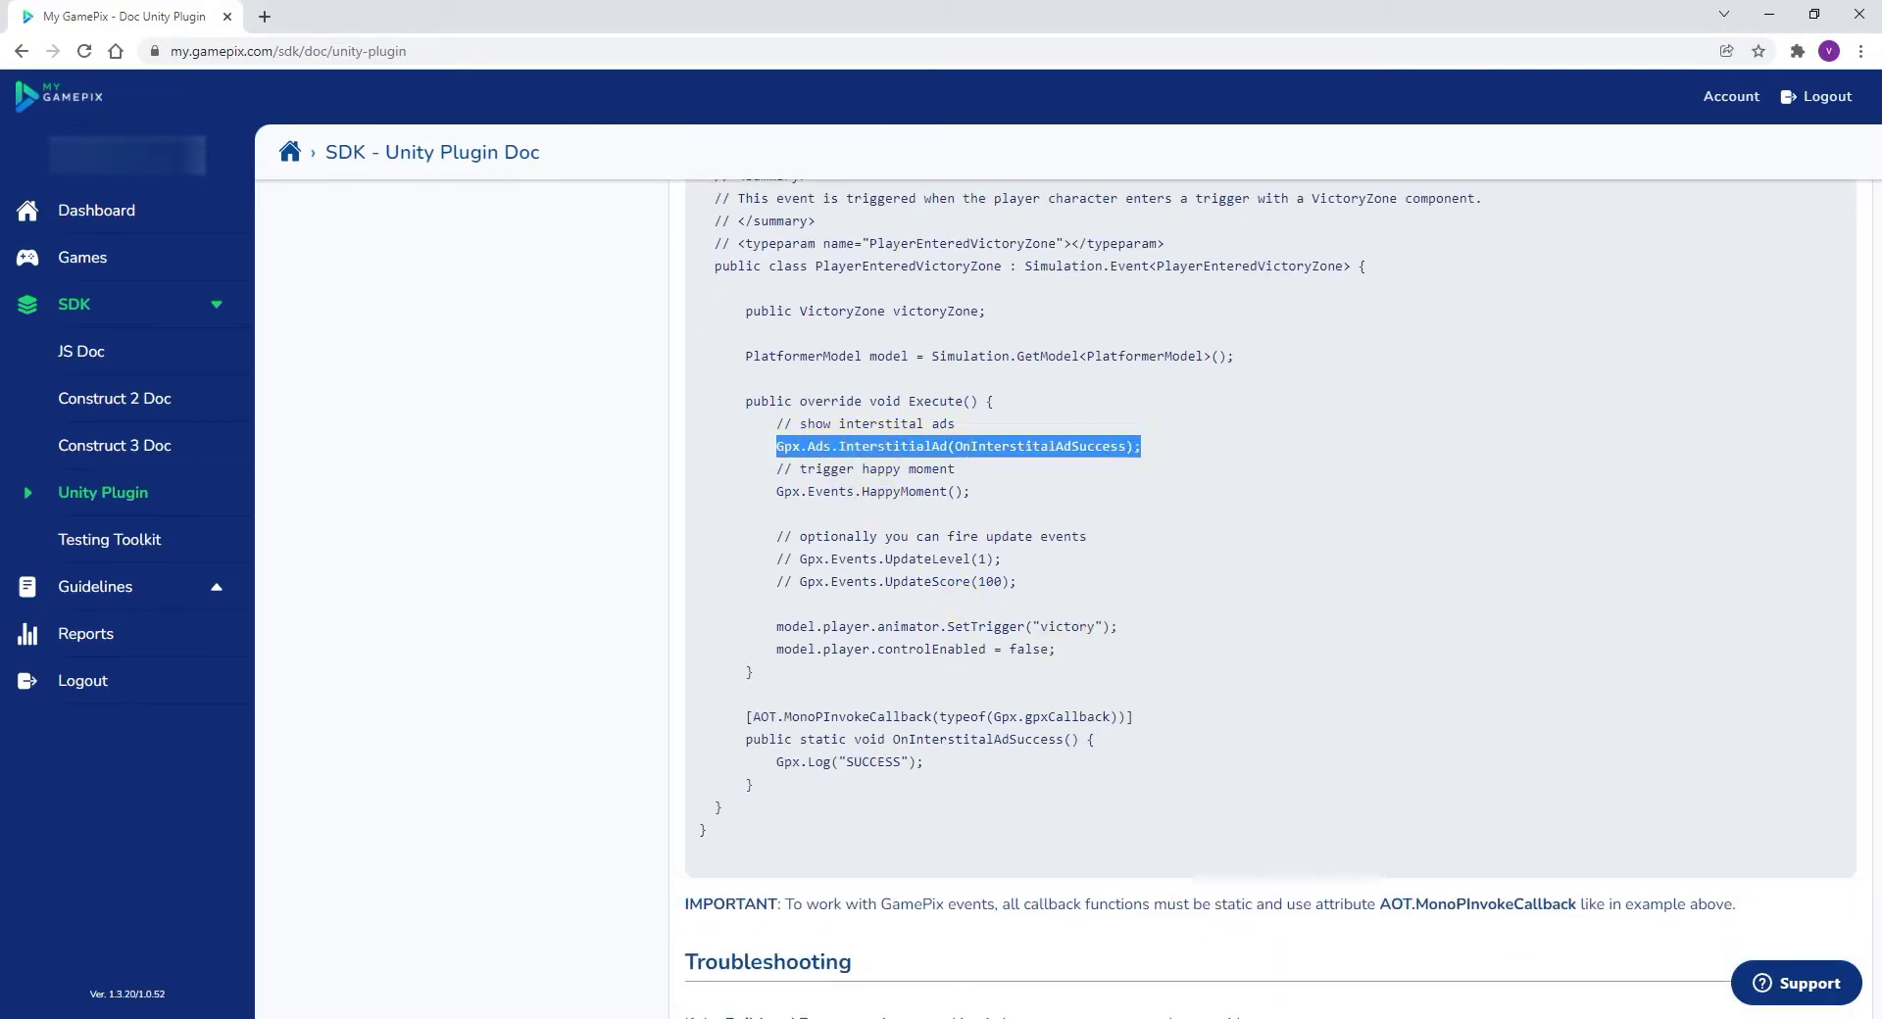
pyautogui.hotkey('alt', 'Tab')
pyautogui.rightClick(225, 504)
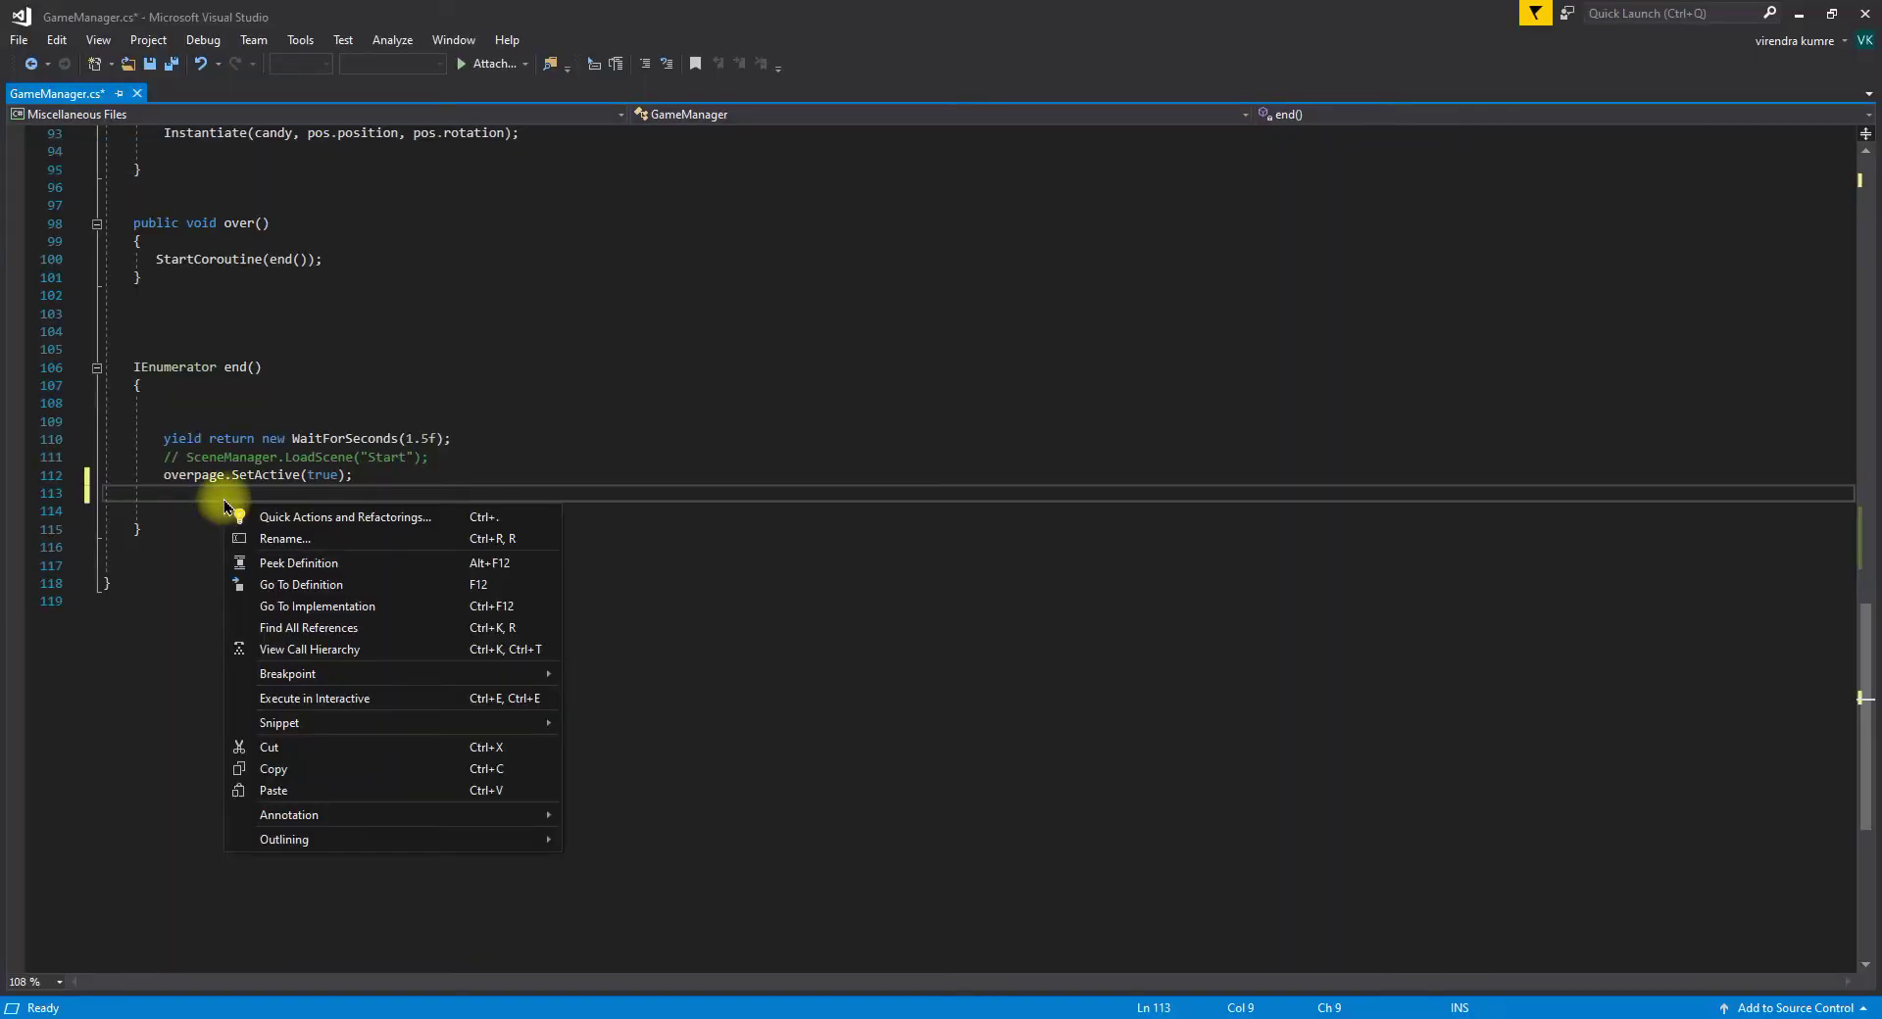
pyautogui.click(273, 790)
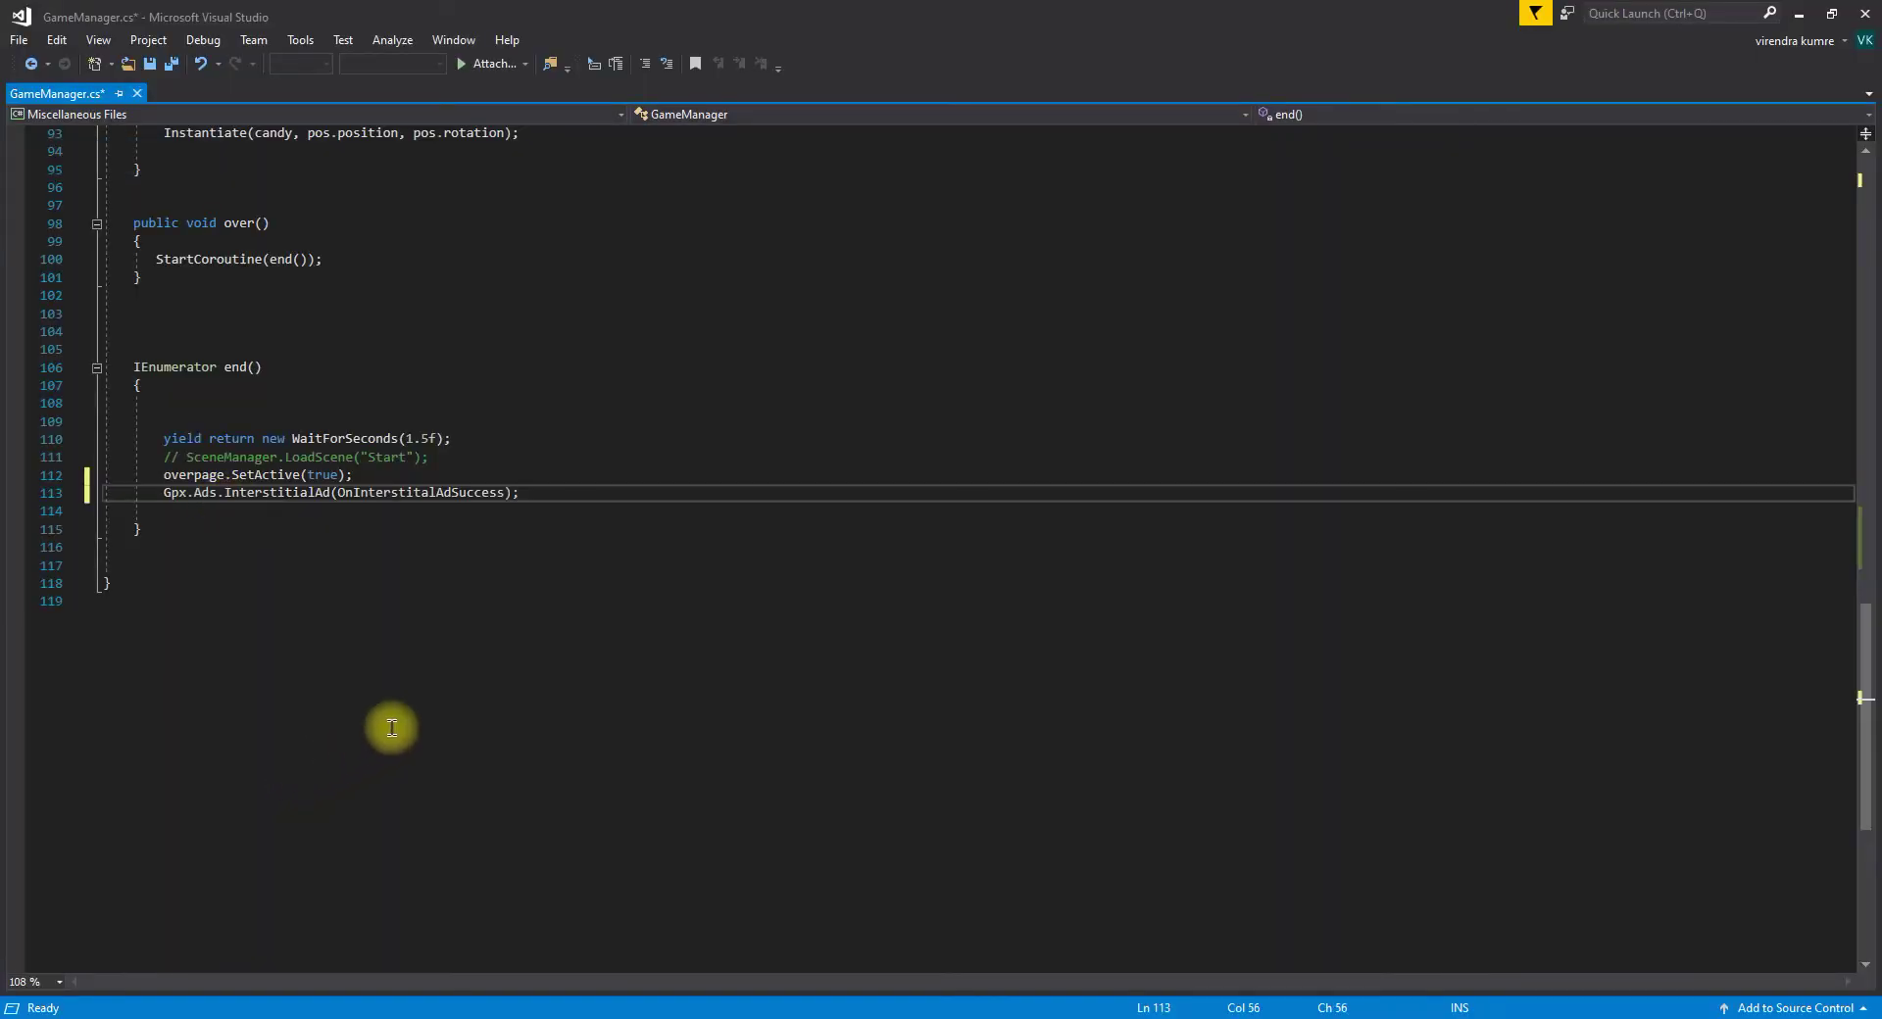
# Step: Add the static OnInterstitalAdSuccess callback below end() and save GameManager.cs
pyautogui.click(1206, 1009)
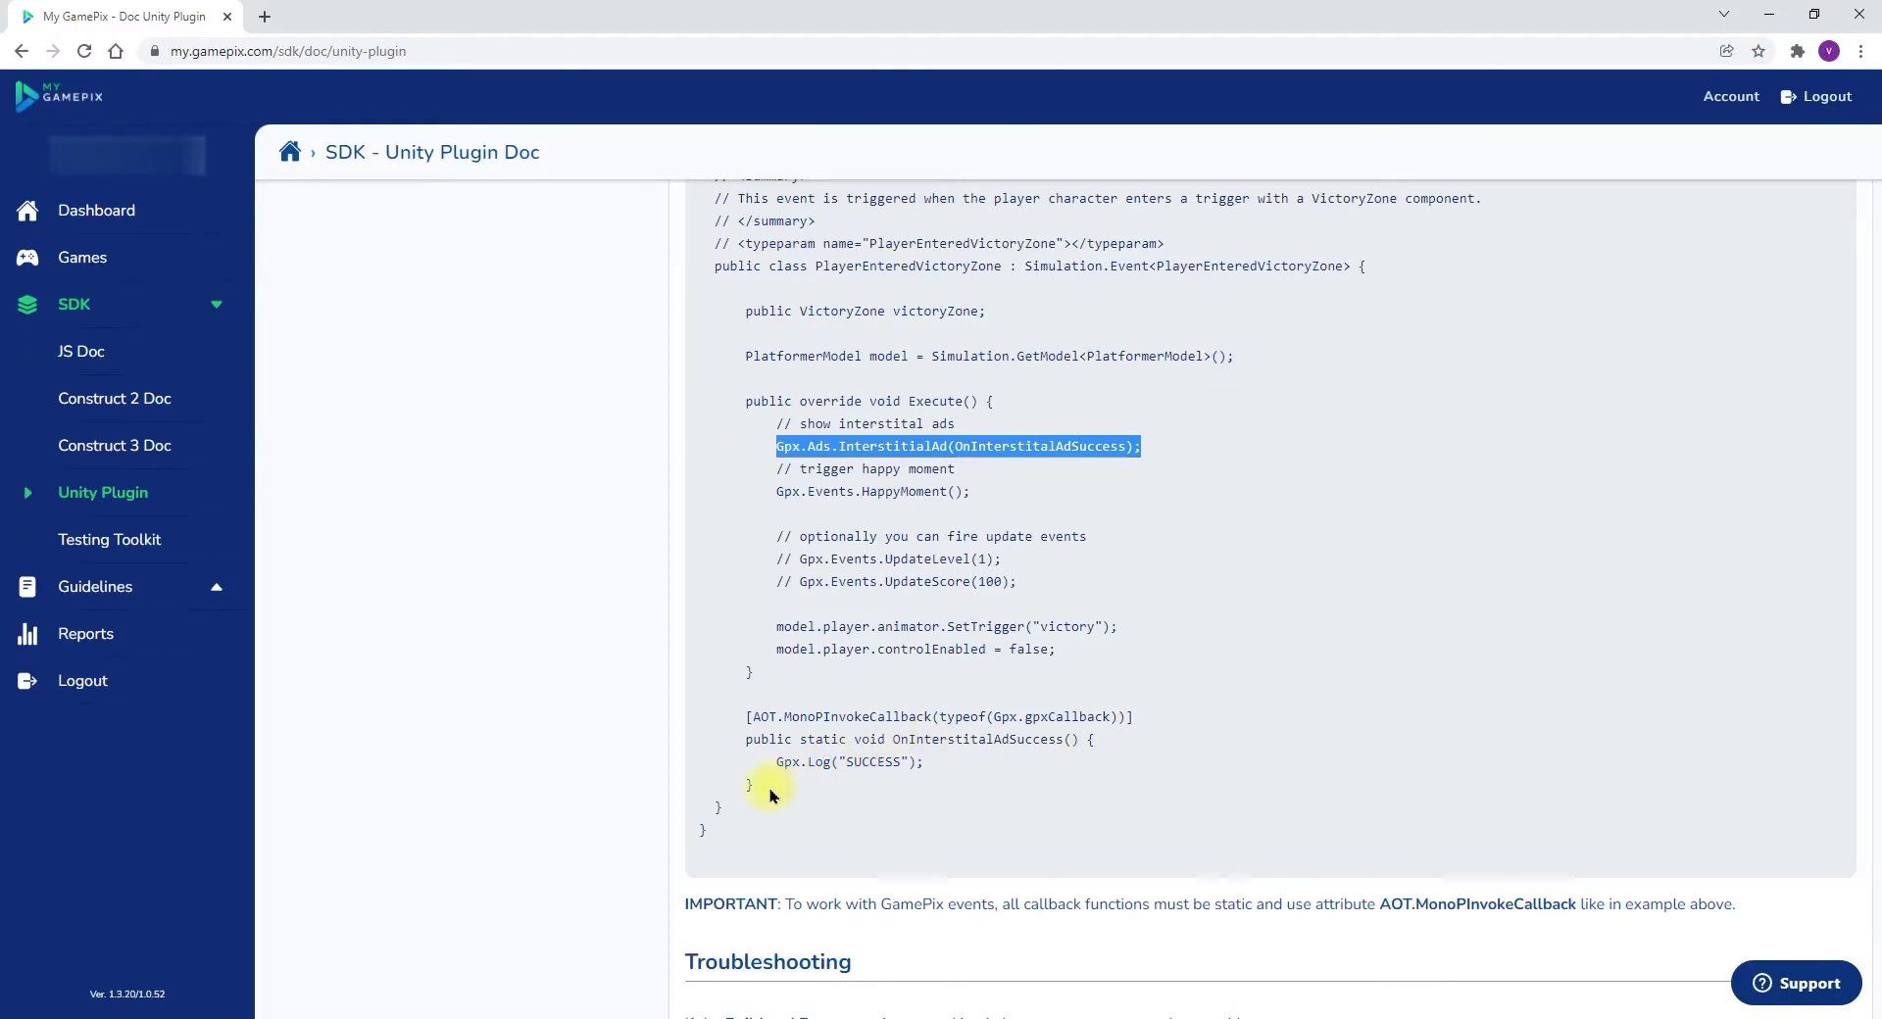
pyautogui.moveTo(763, 792); pyautogui.dragTo(802, 731)
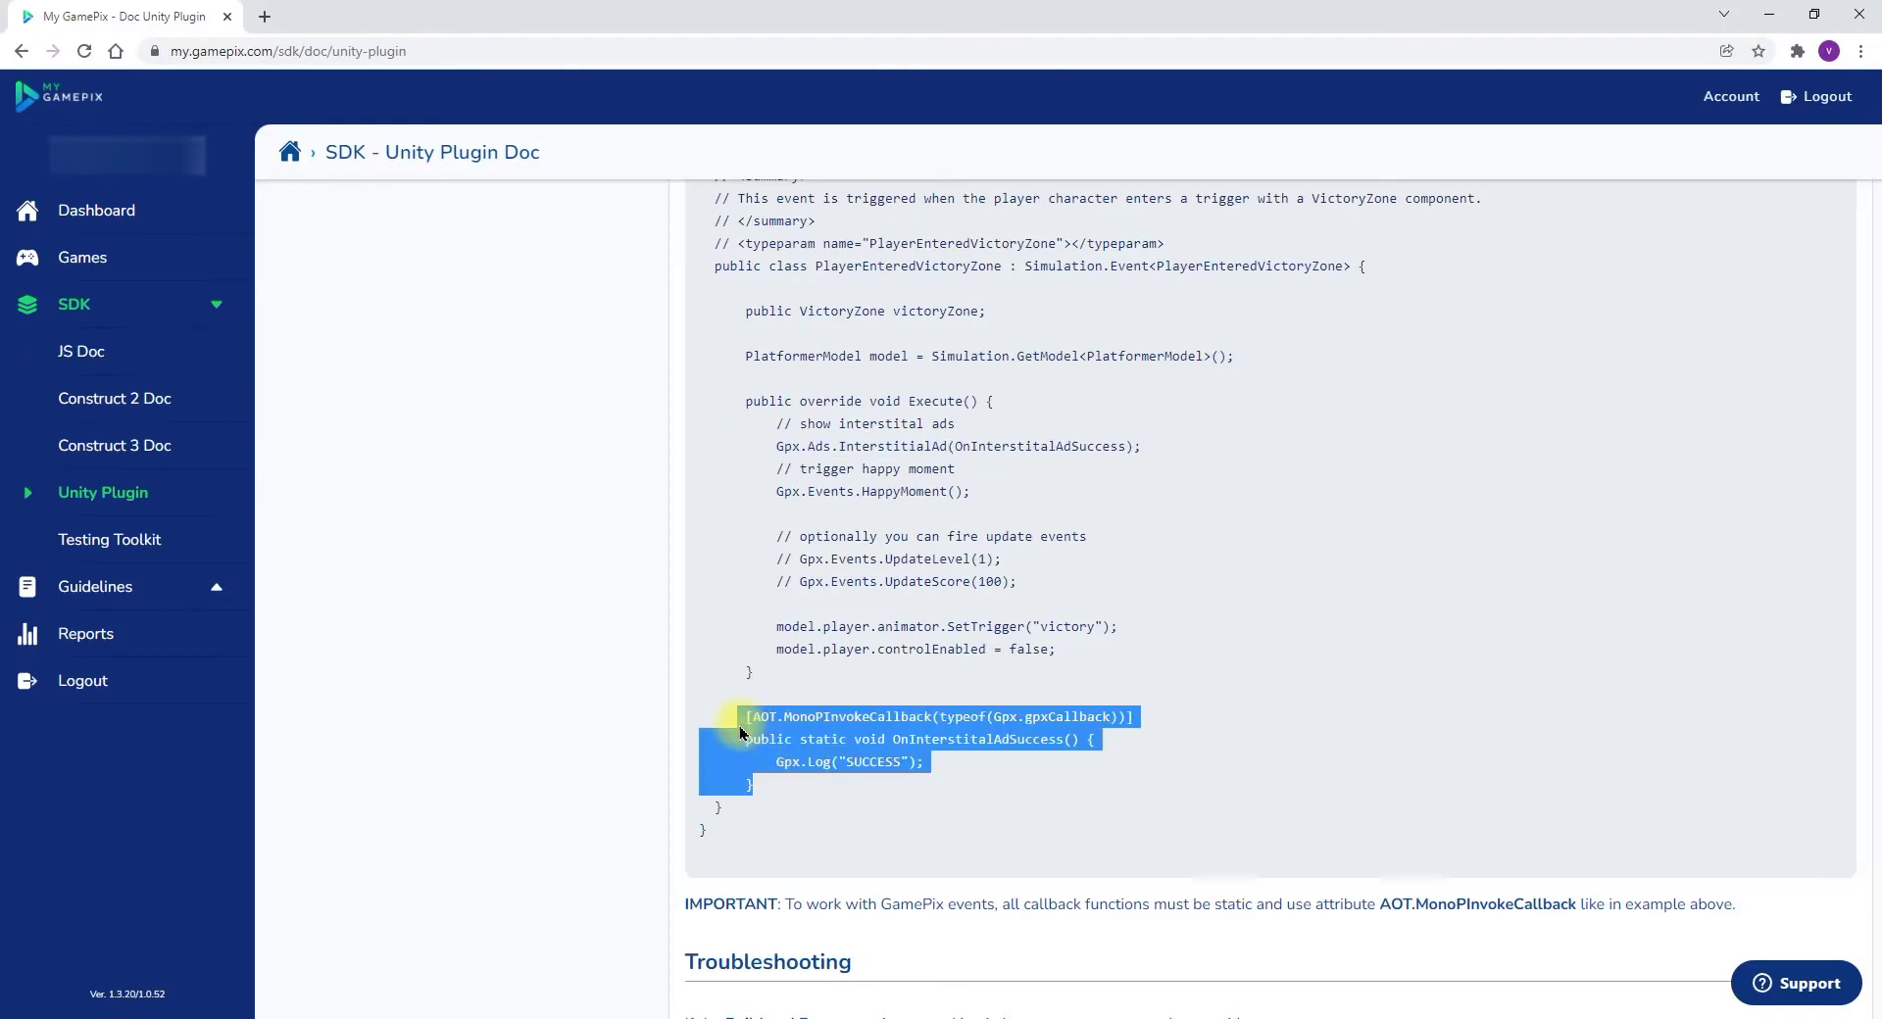
pyautogui.rightClick(802, 731)
pyautogui.click(843, 761)
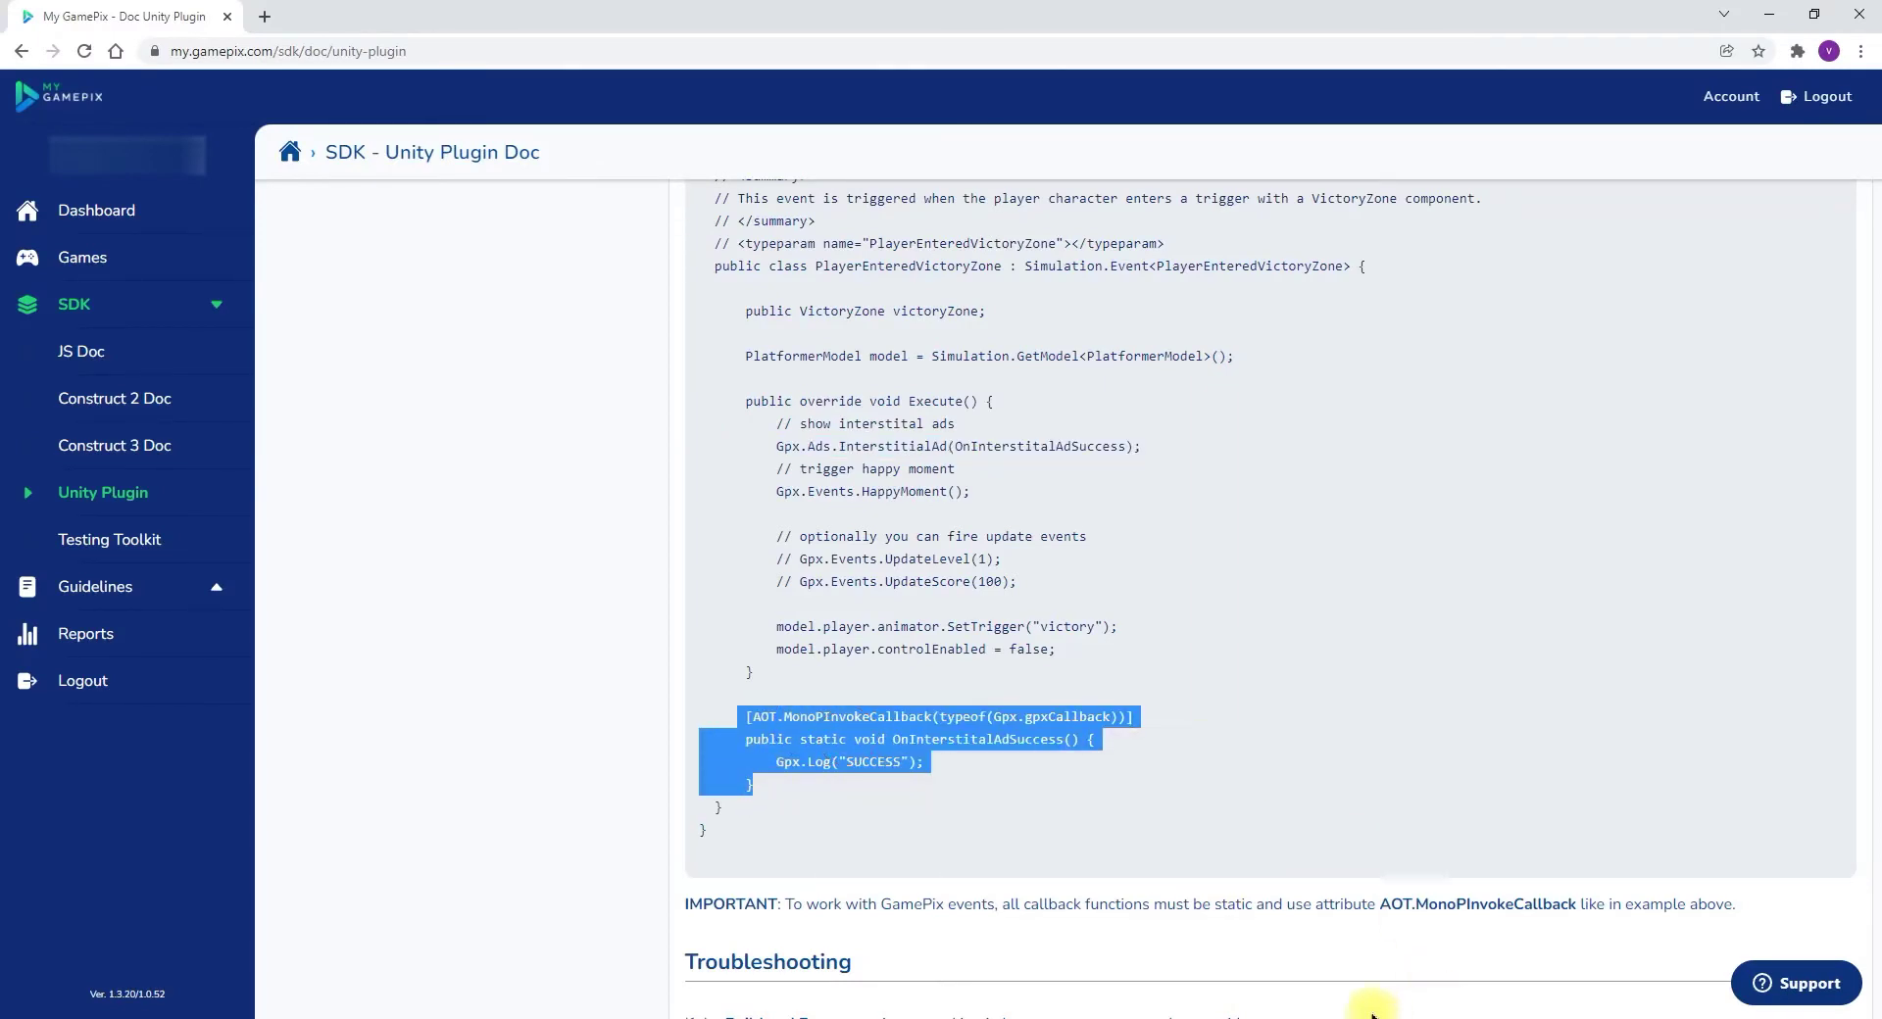
pyautogui.click(1236, 1014)
pyautogui.click(303, 555)
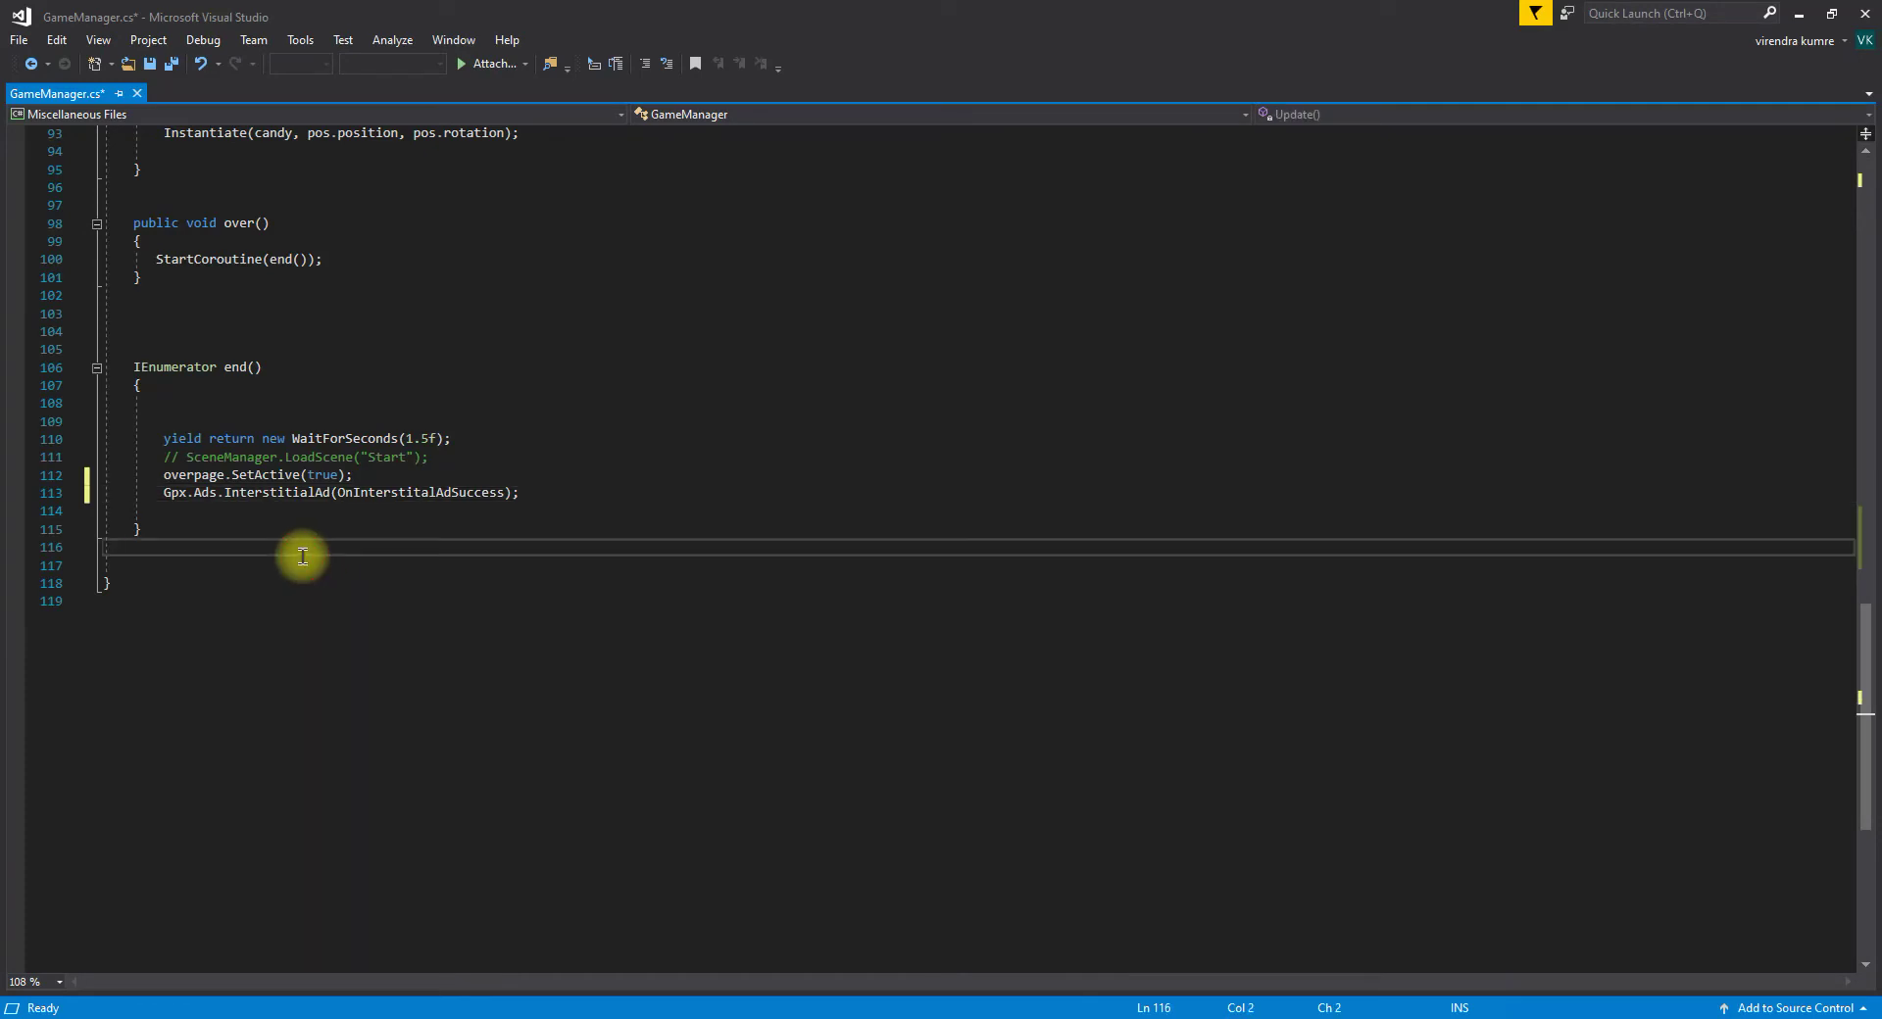
pyautogui.press('Return')
pyautogui.hotkey('ctrl', 'v')
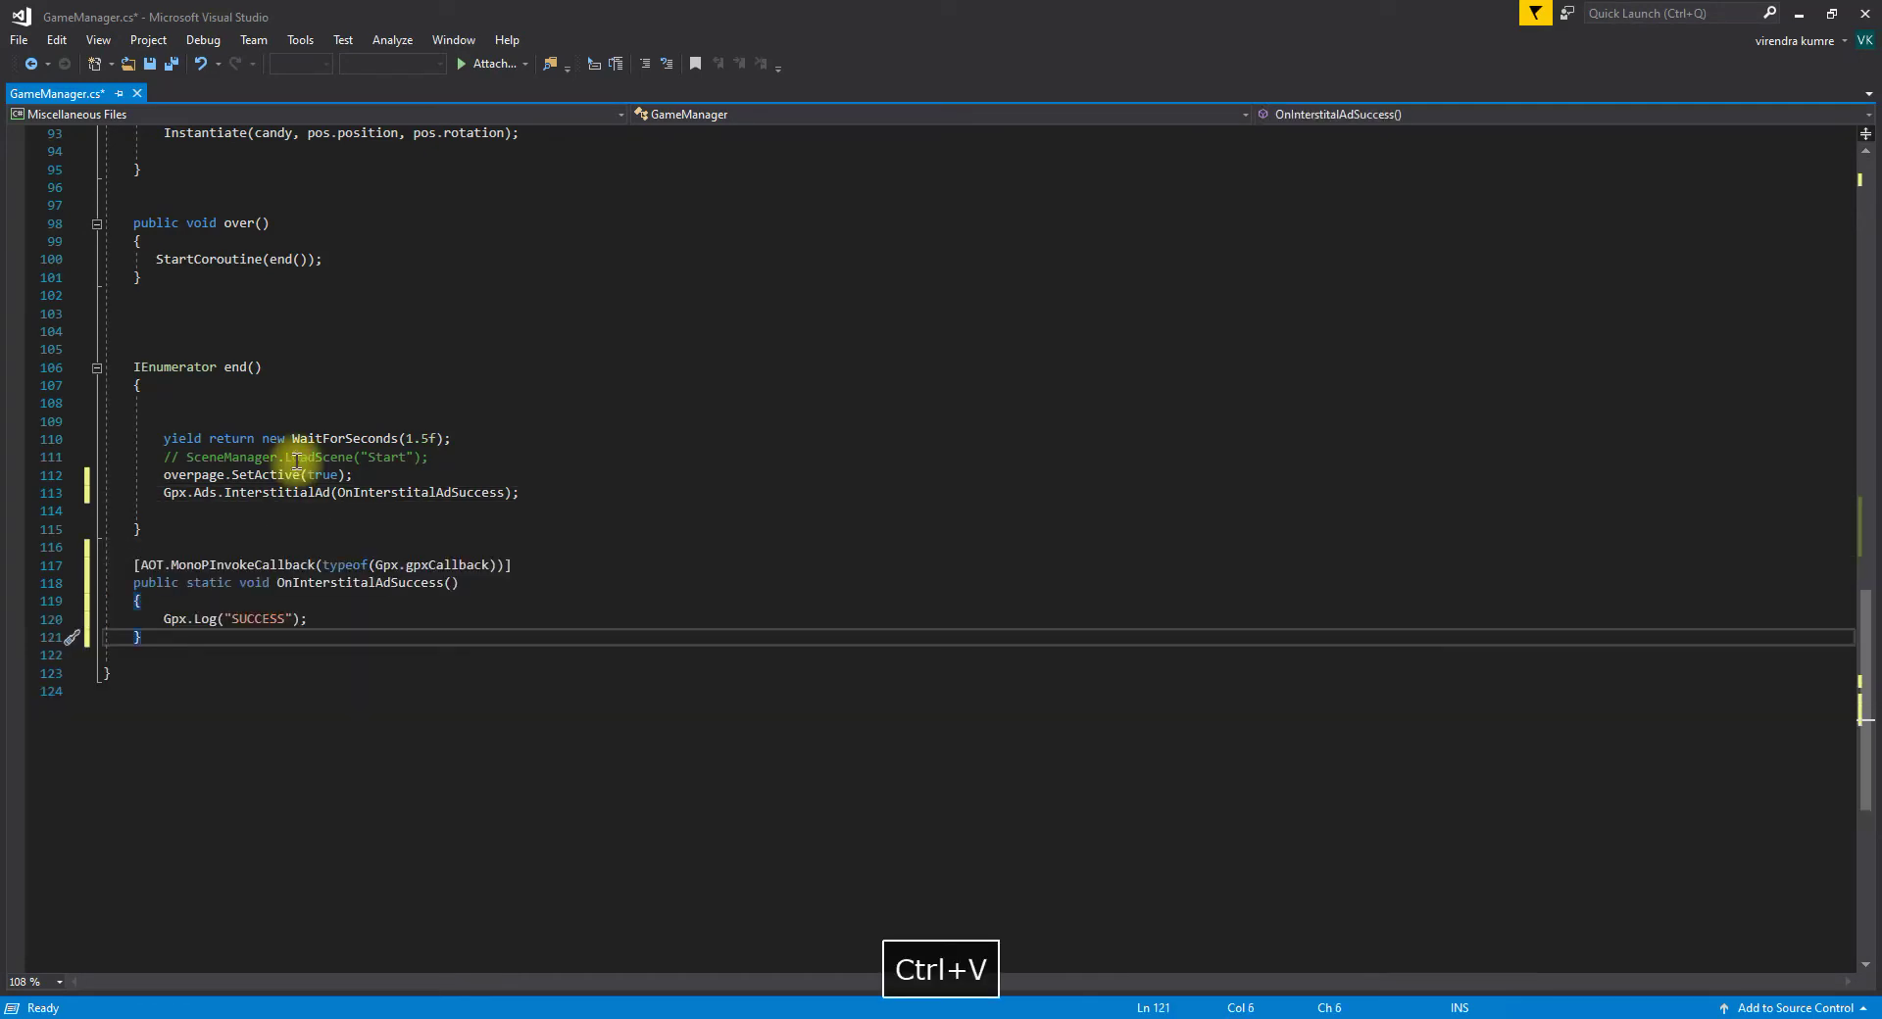
pyautogui.click(152, 63)
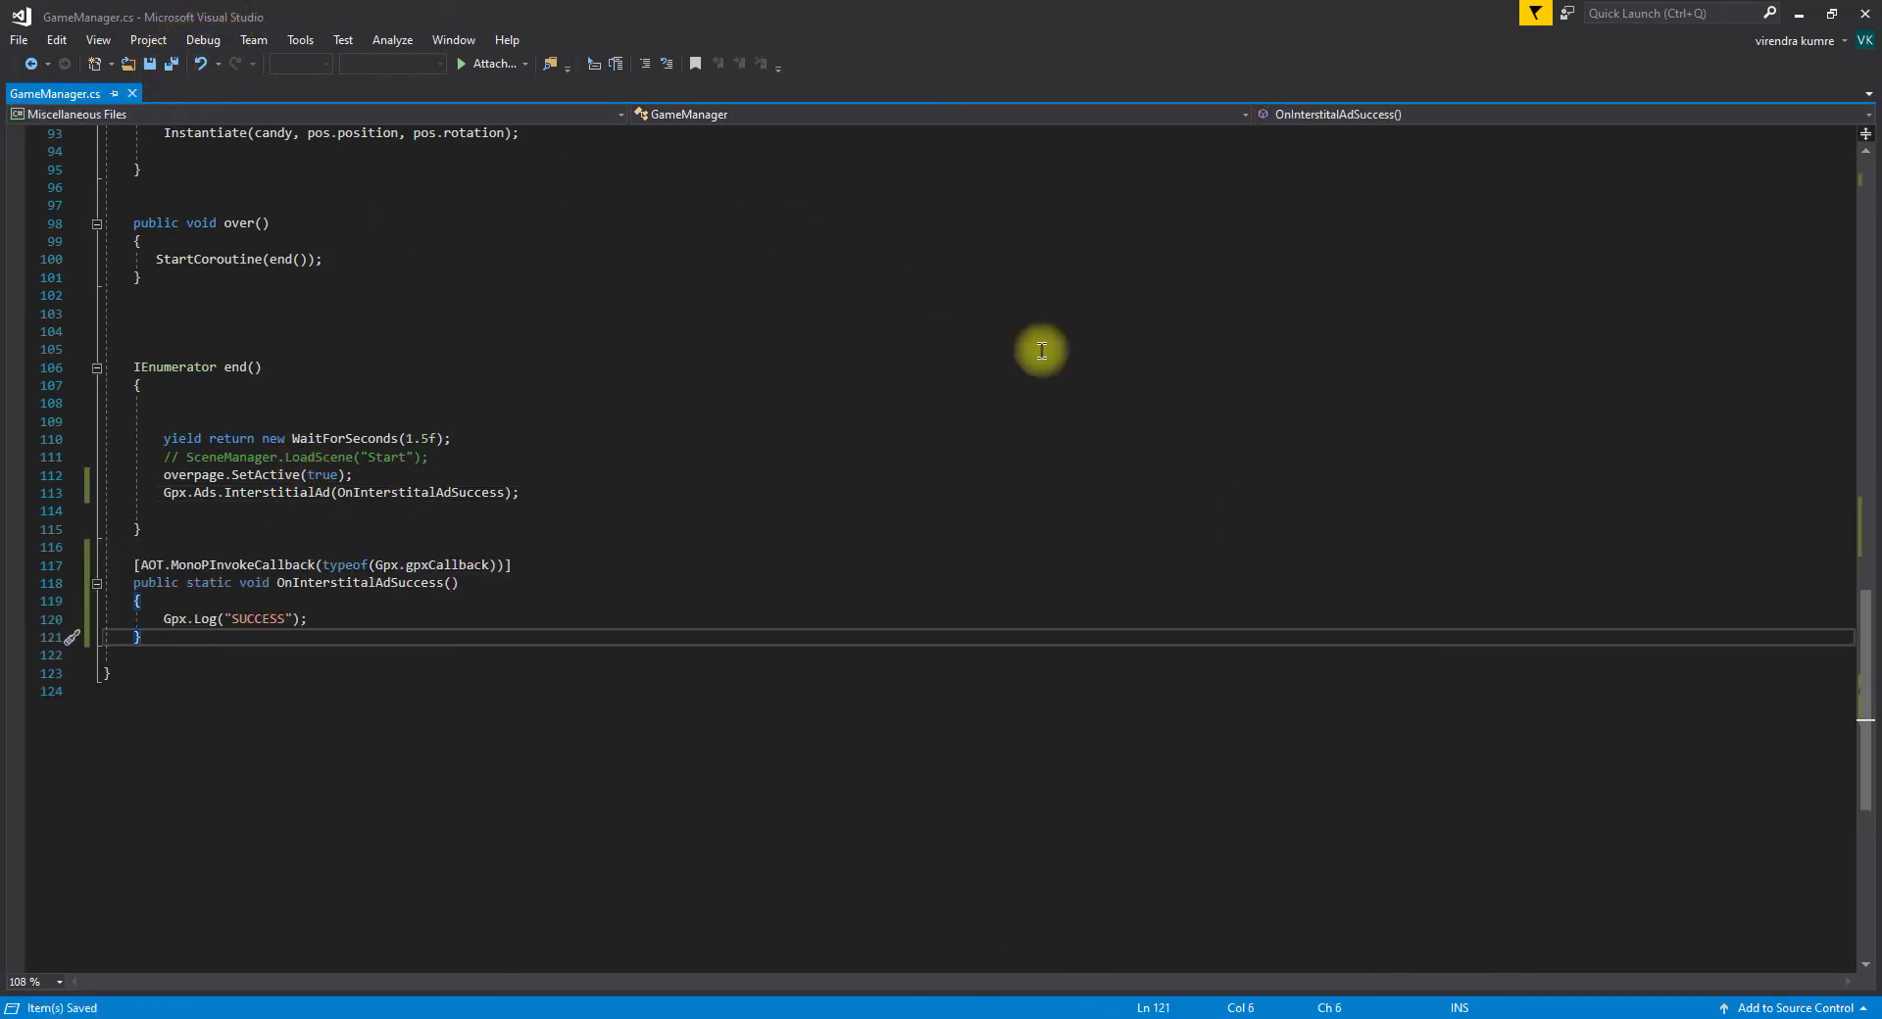
pyautogui.hotkey('alt', 'Tab')
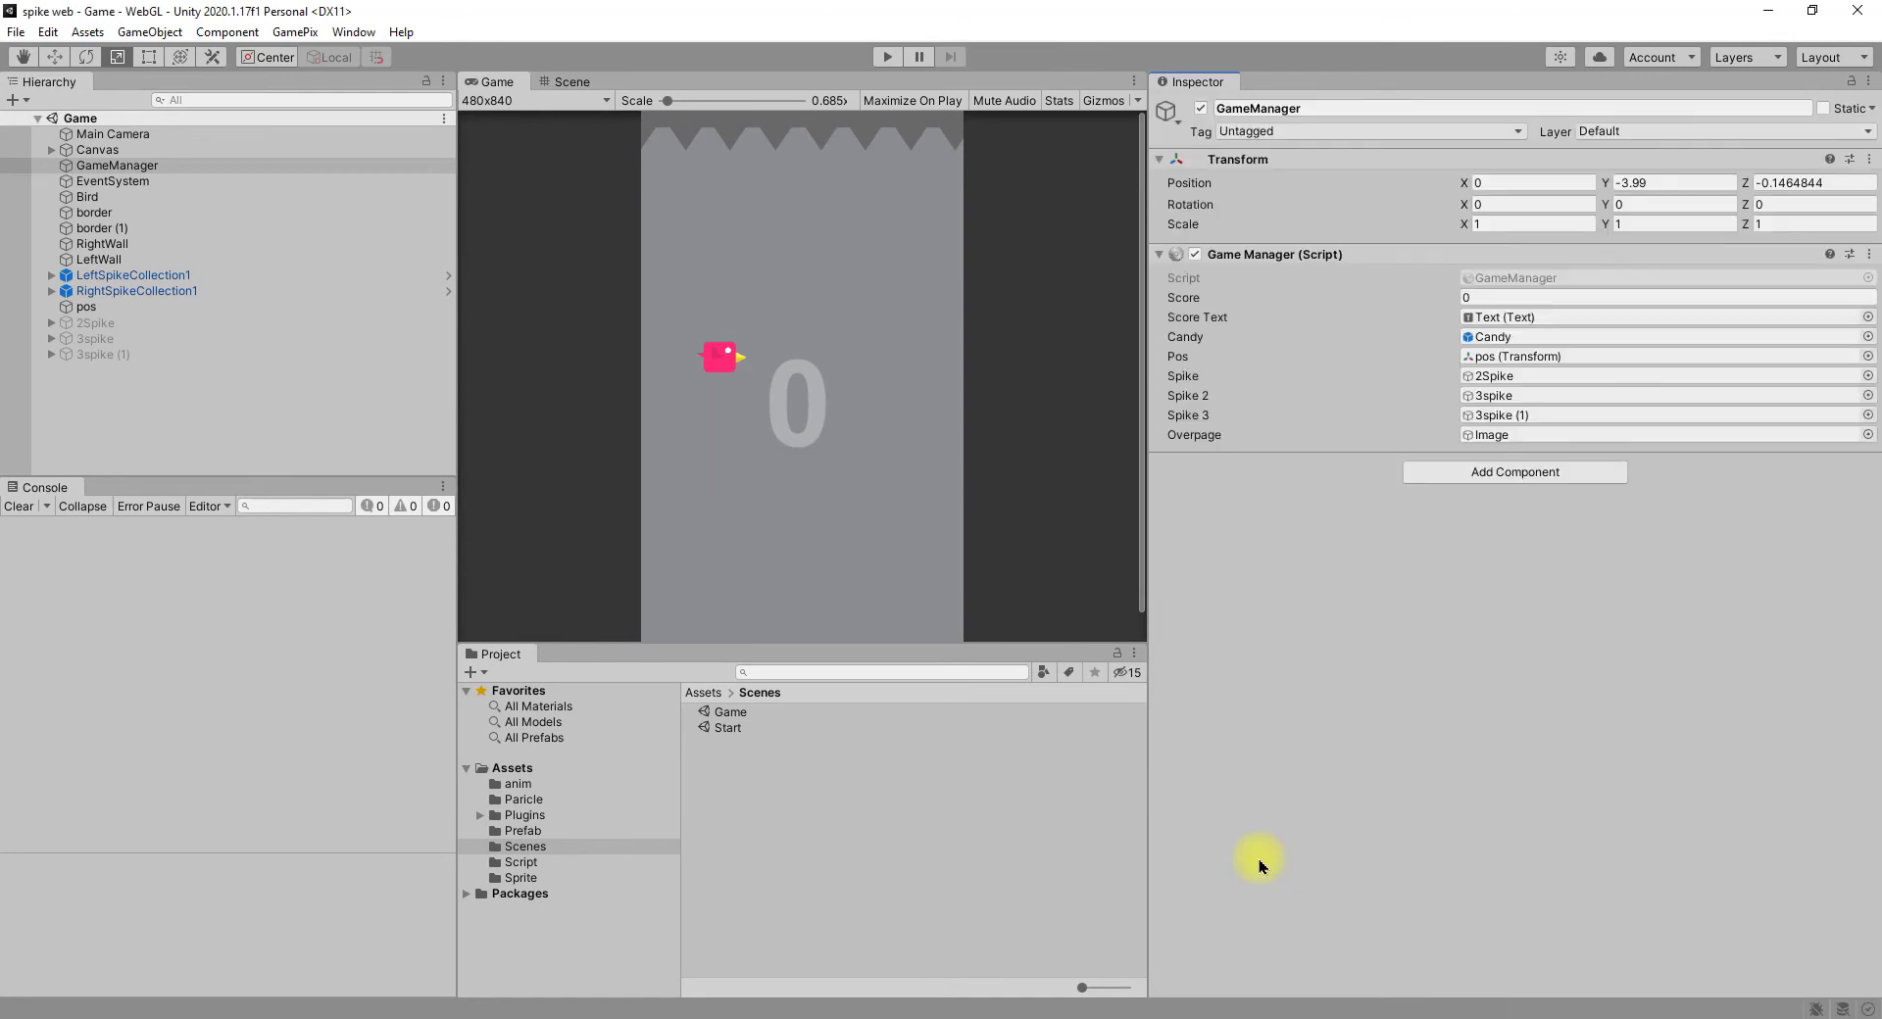
# Step: Play the game, flapping the bird until Game Over, to trigger the interstitial ad log
pyautogui.click(297, 669)
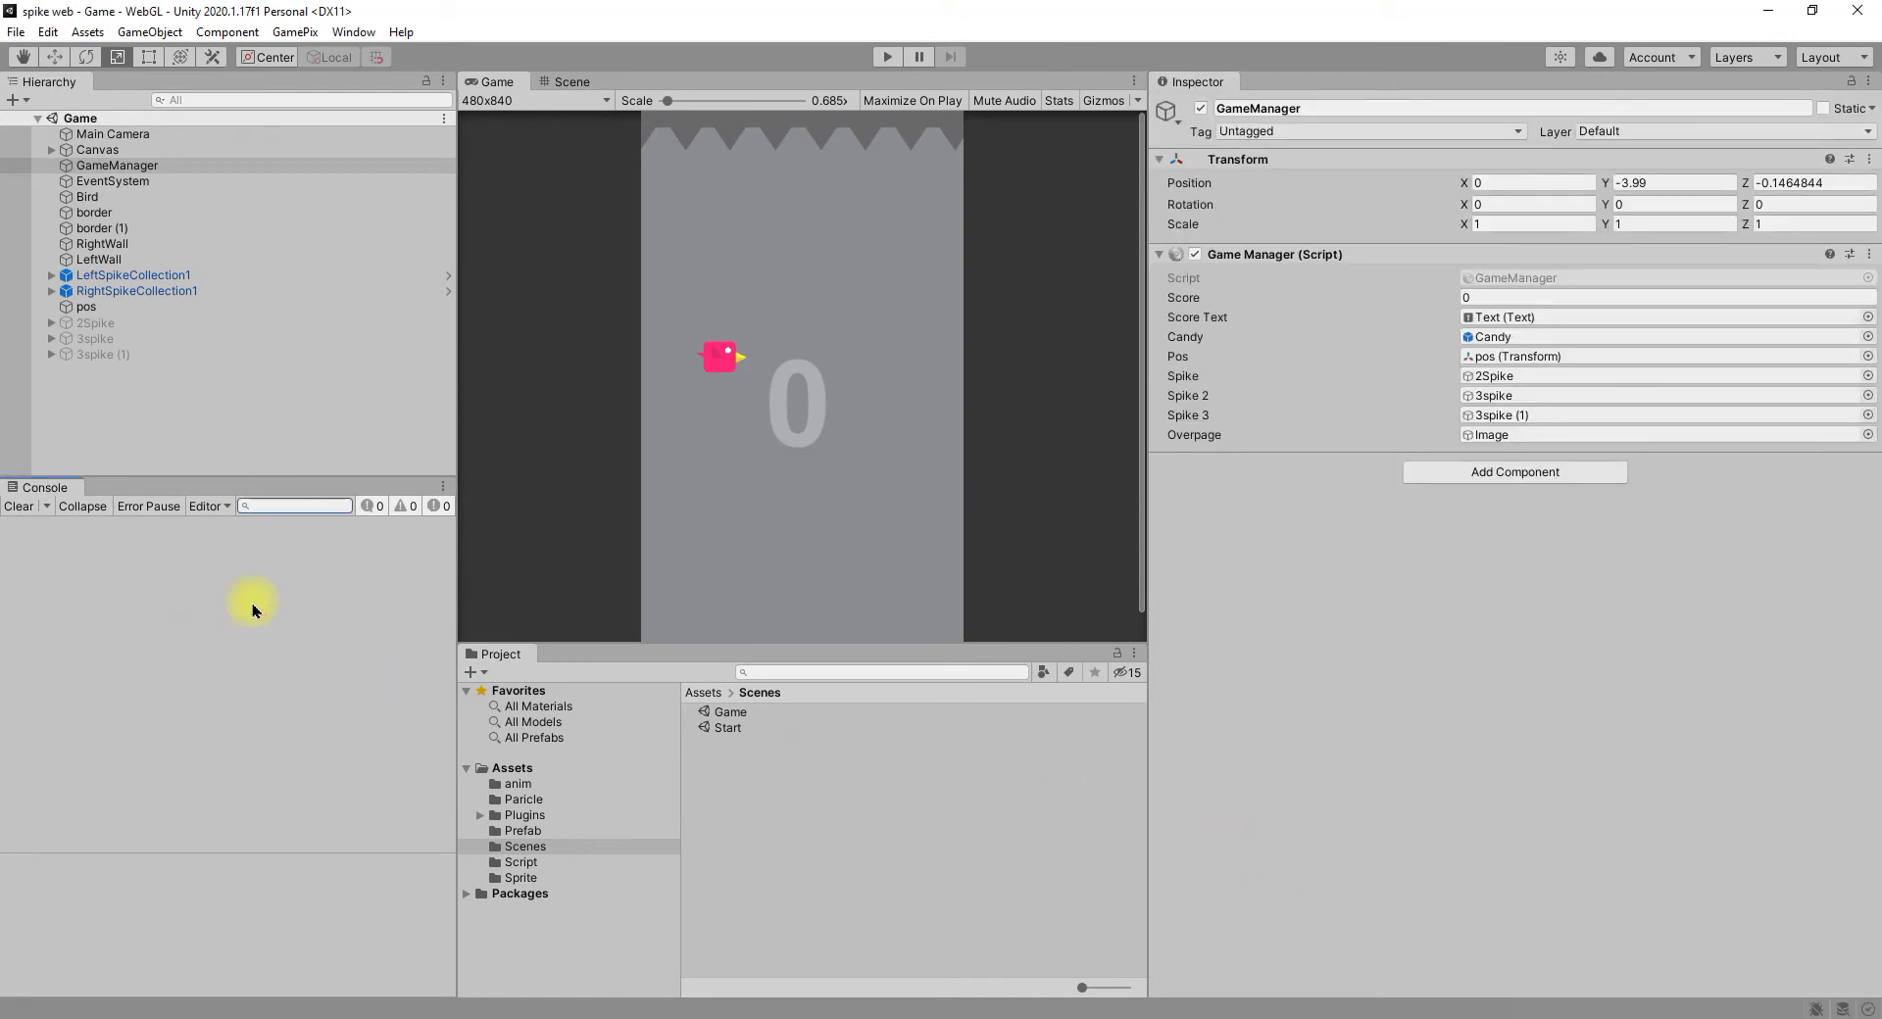
pyautogui.click(887, 56)
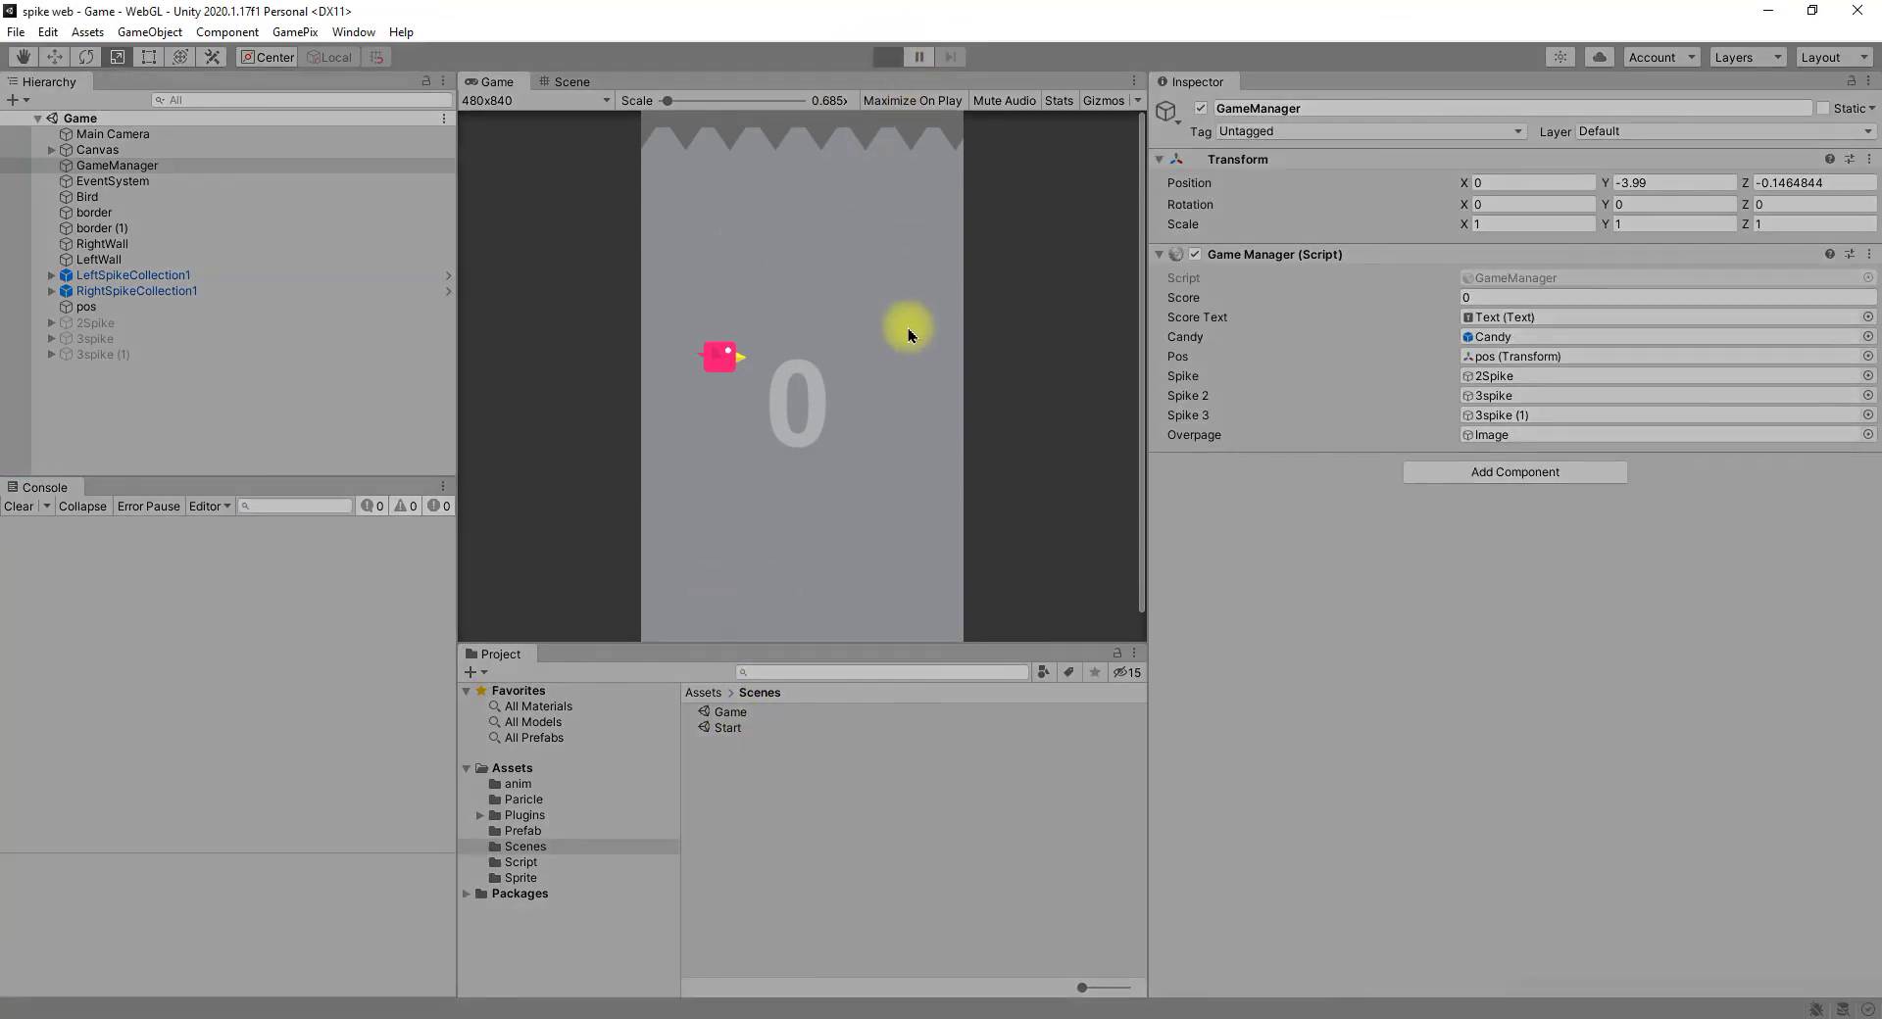
pyautogui.click(849, 454)
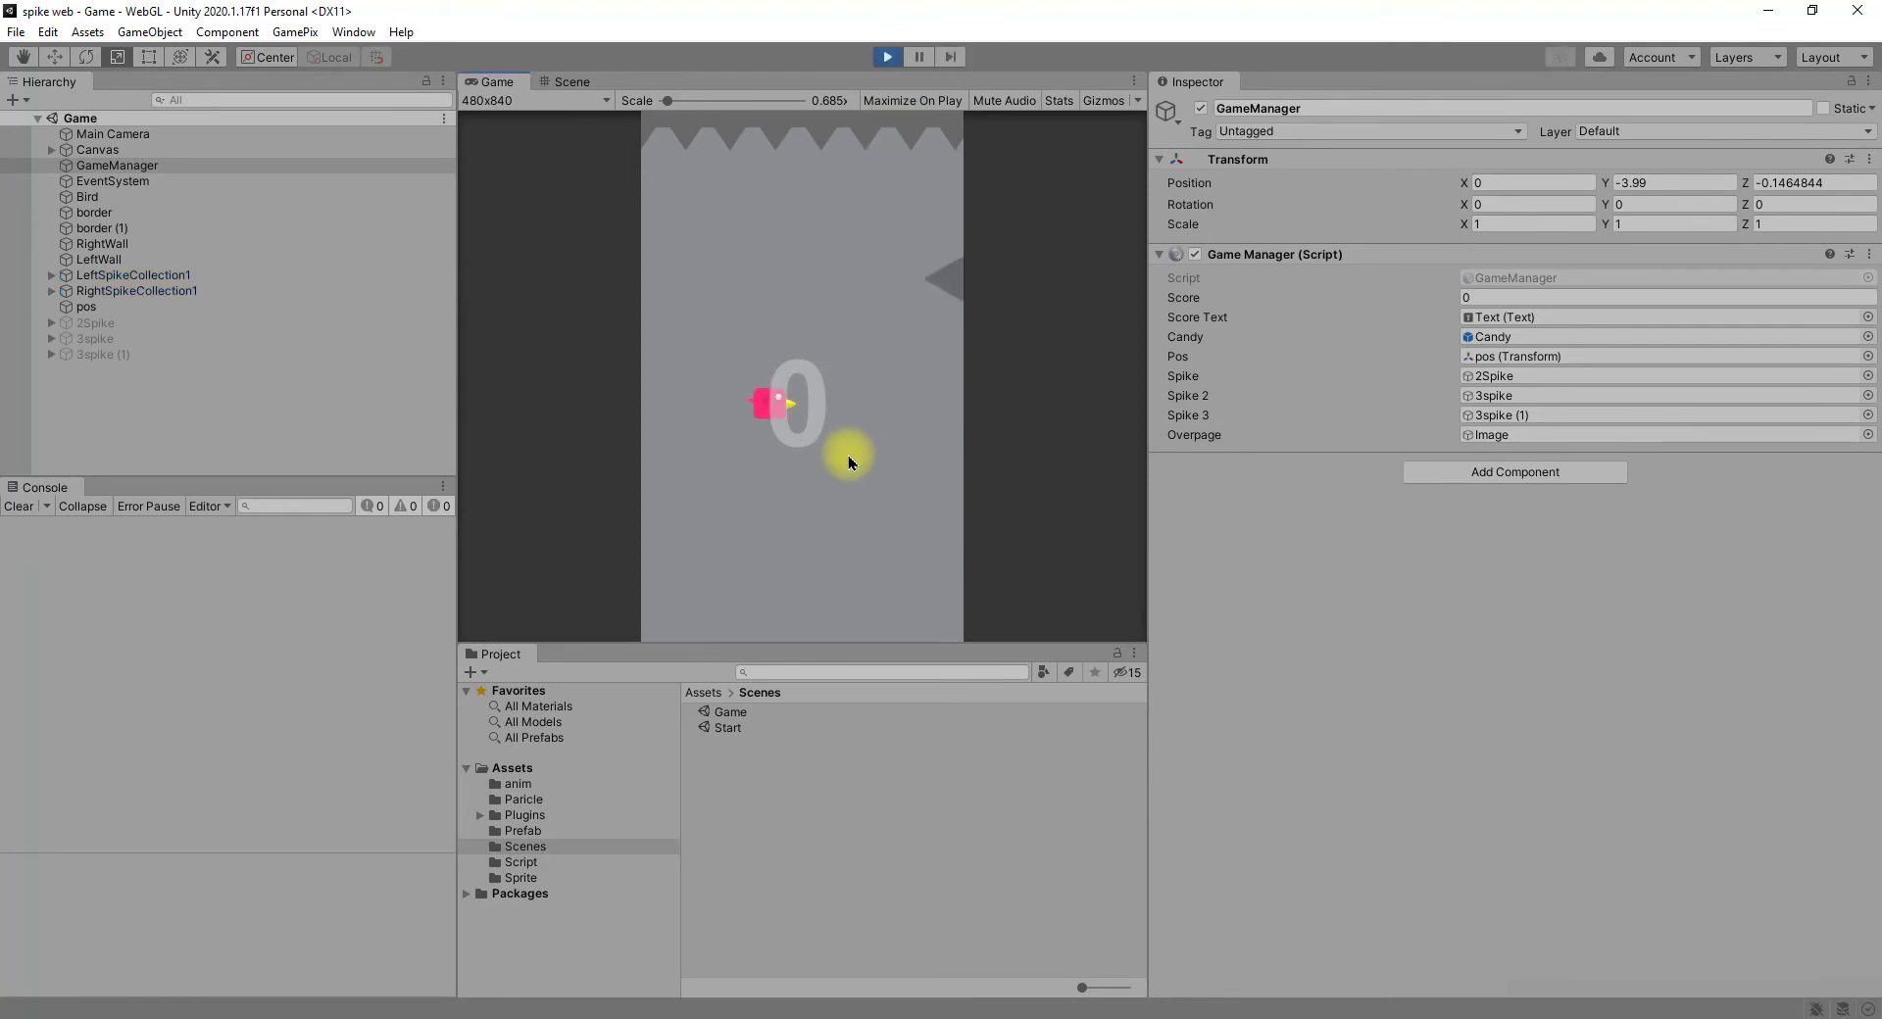
pyautogui.click(848, 454)
pyautogui.click(849, 463)
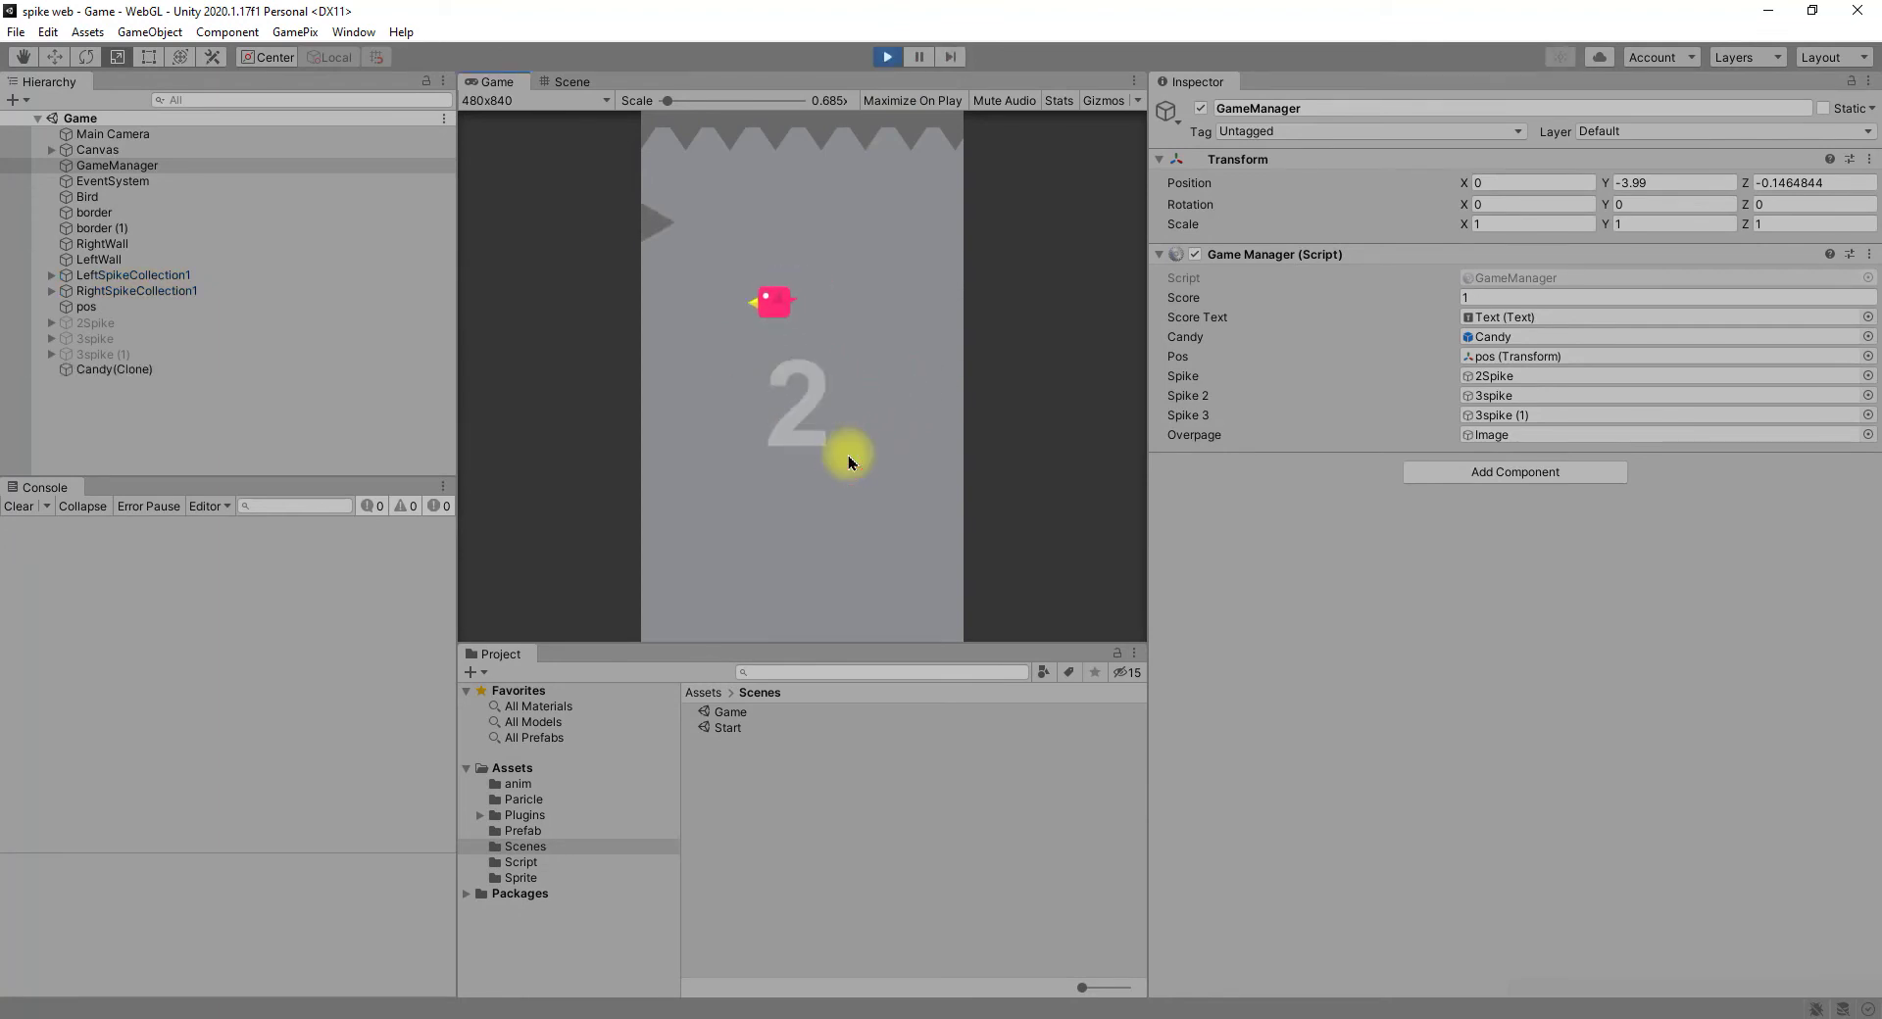
pyautogui.click(849, 463)
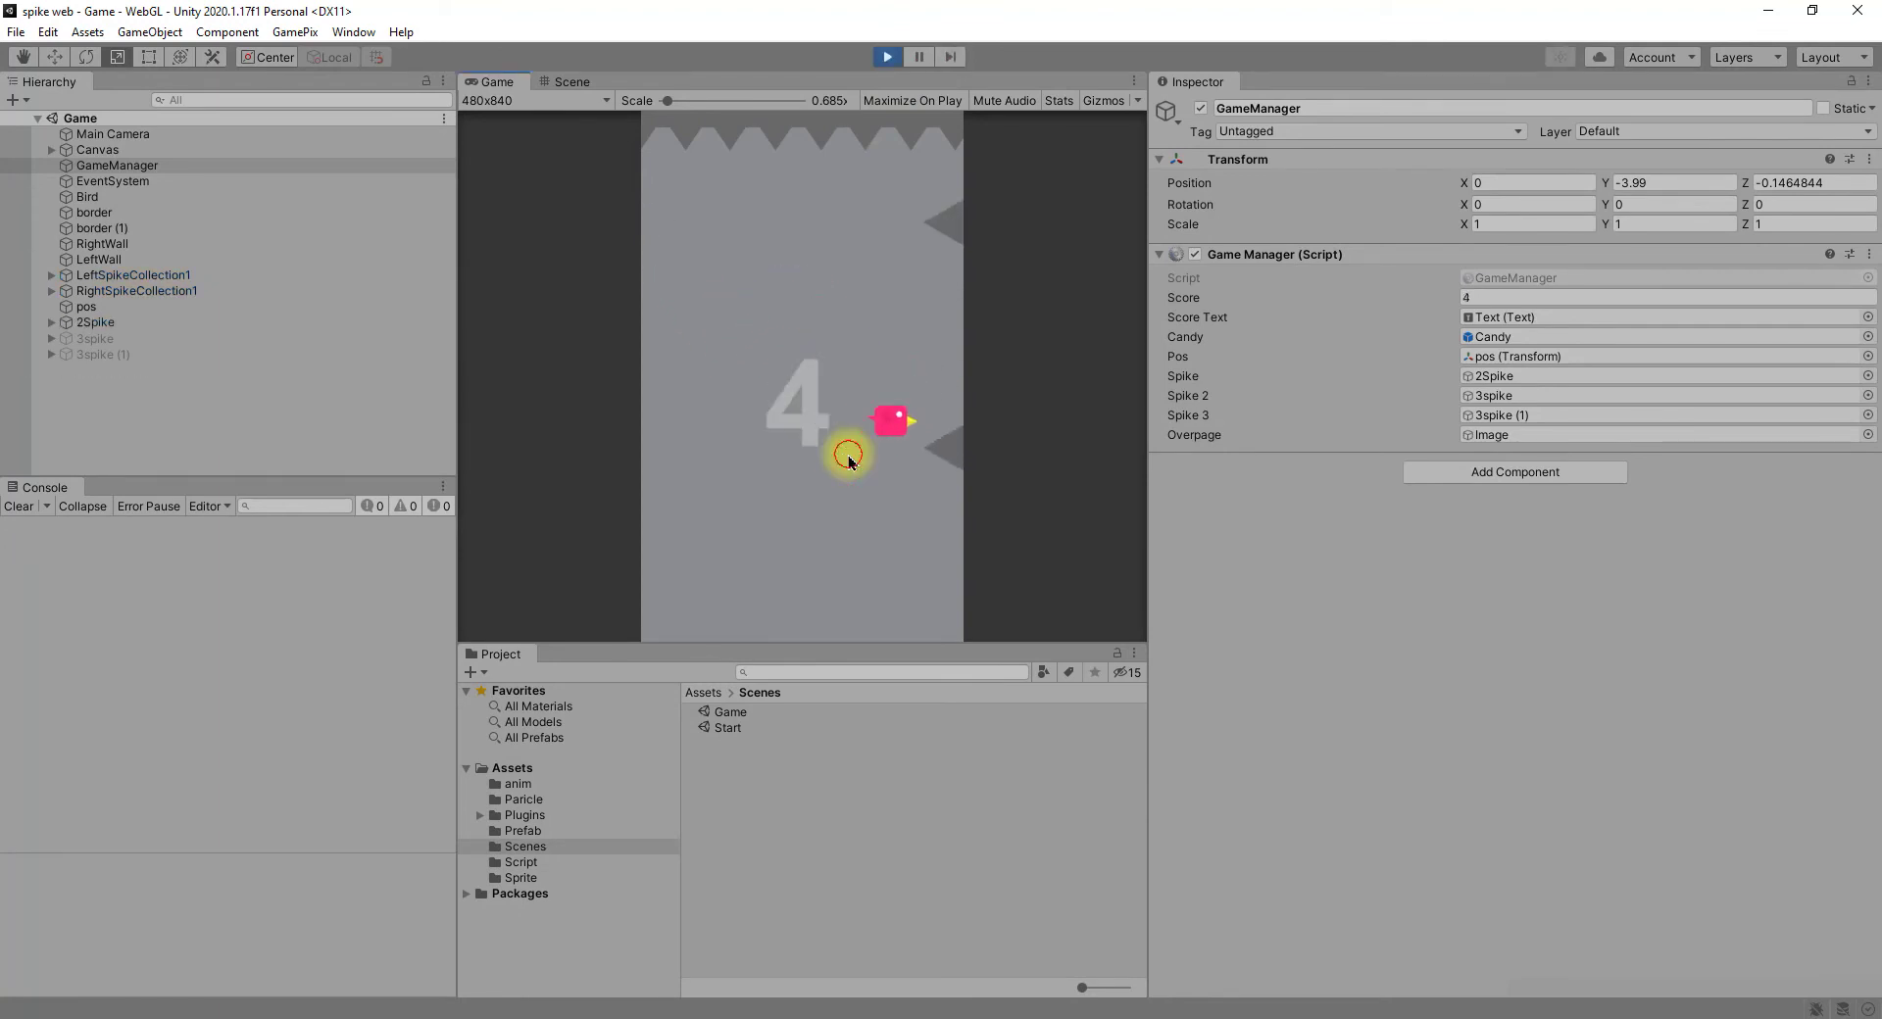
pyautogui.click(848, 463)
pyautogui.click(849, 463)
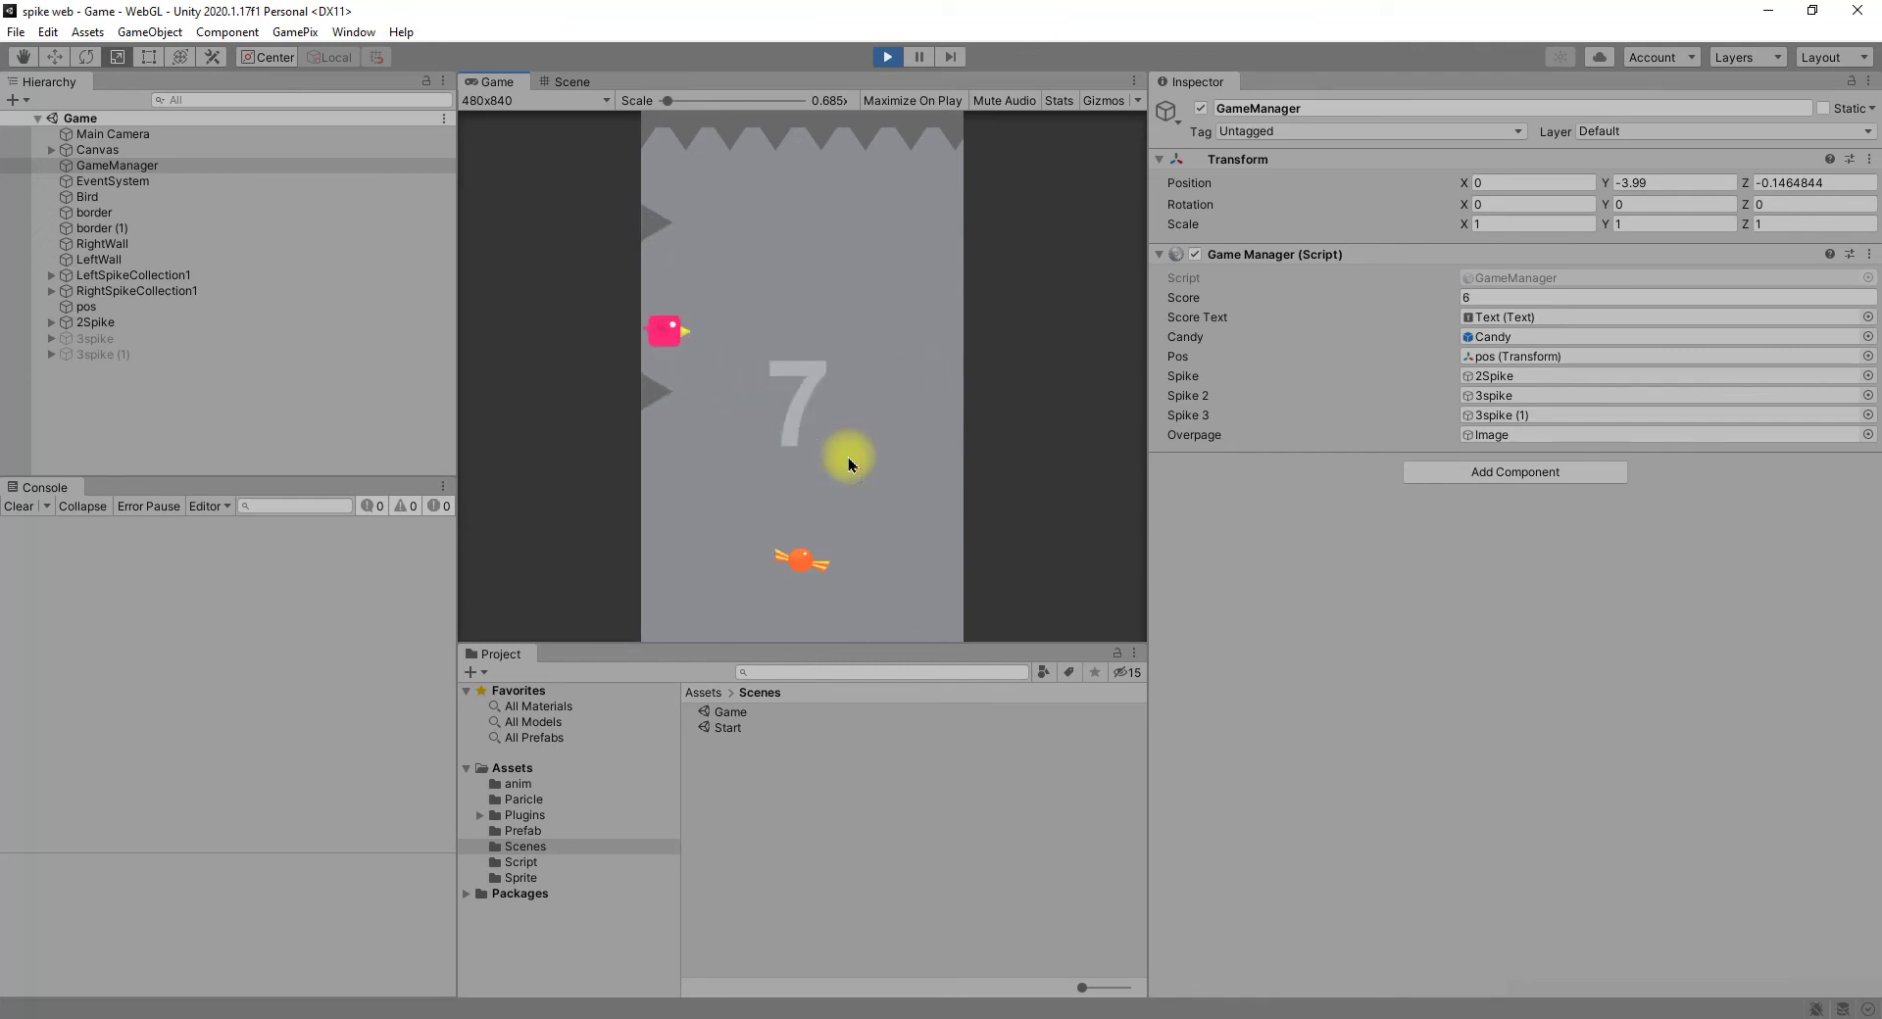
pyautogui.click(849, 463)
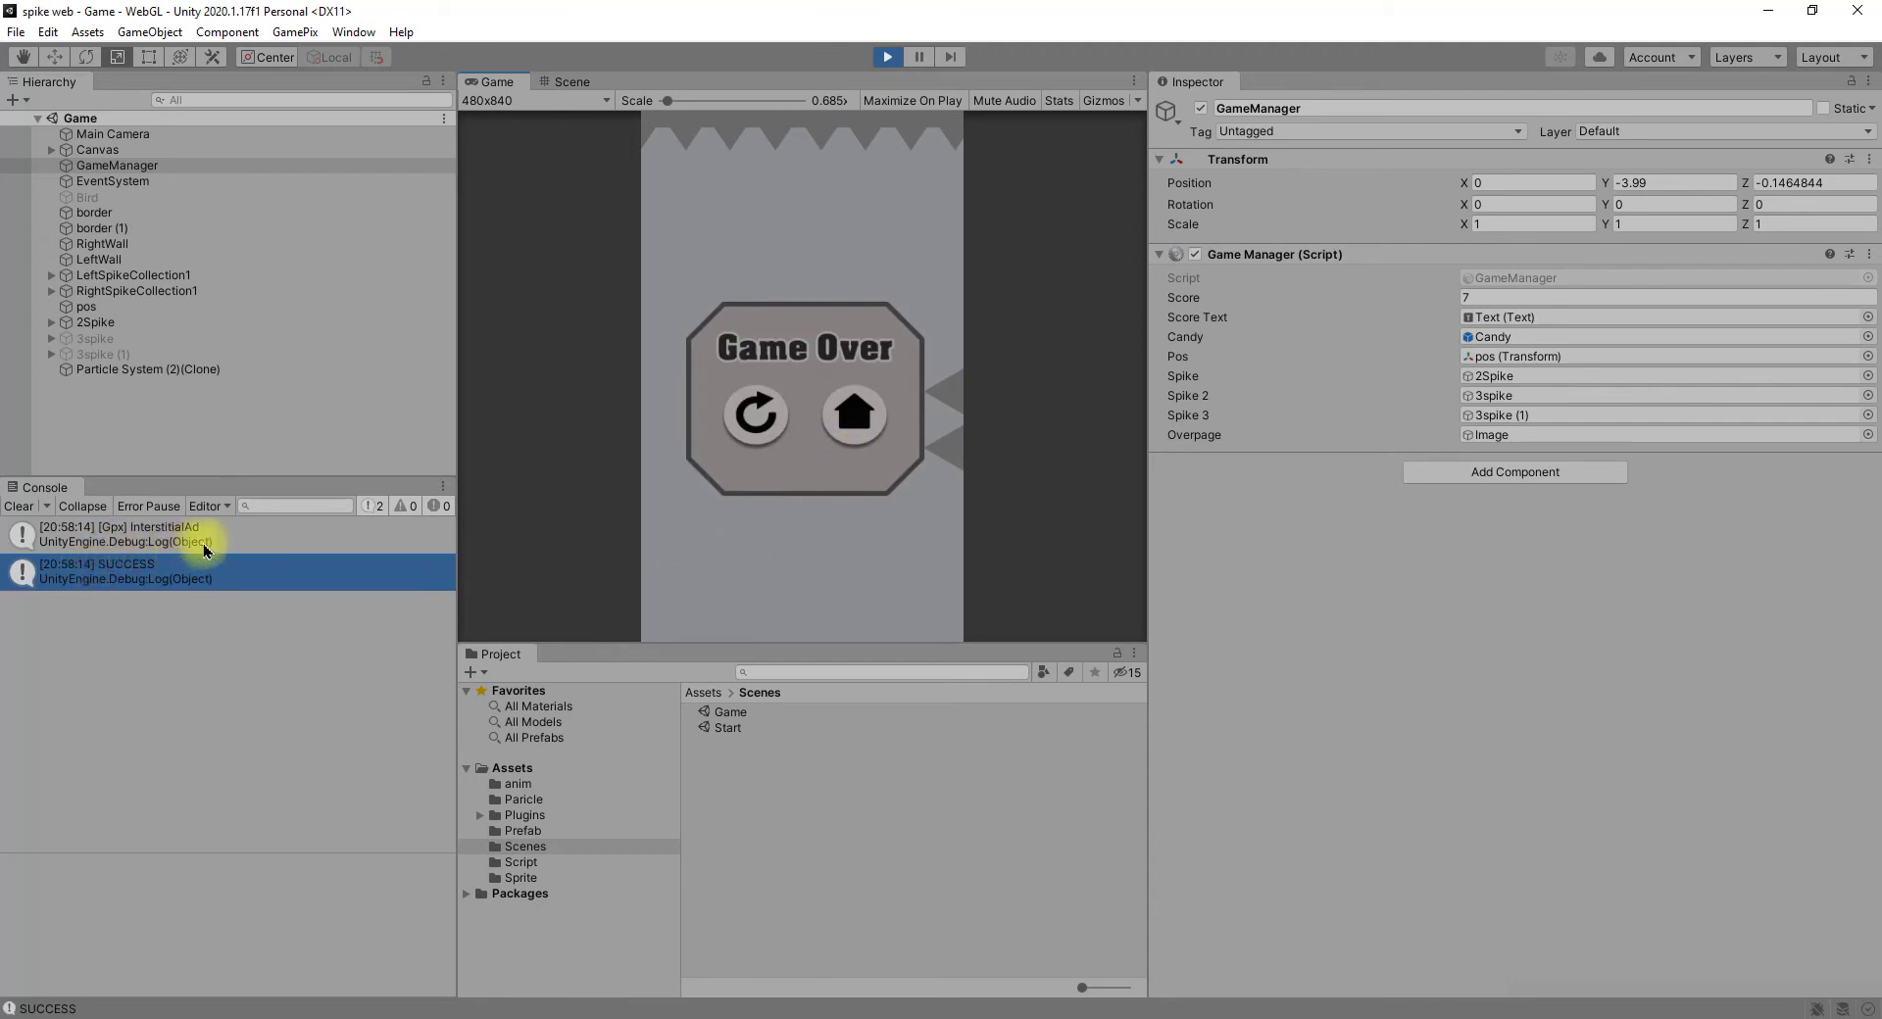
# Step: Stop play mode and run GamePix Build and Run, checking the game in Chrome
pyautogui.hotkey('ctrl', 'p')
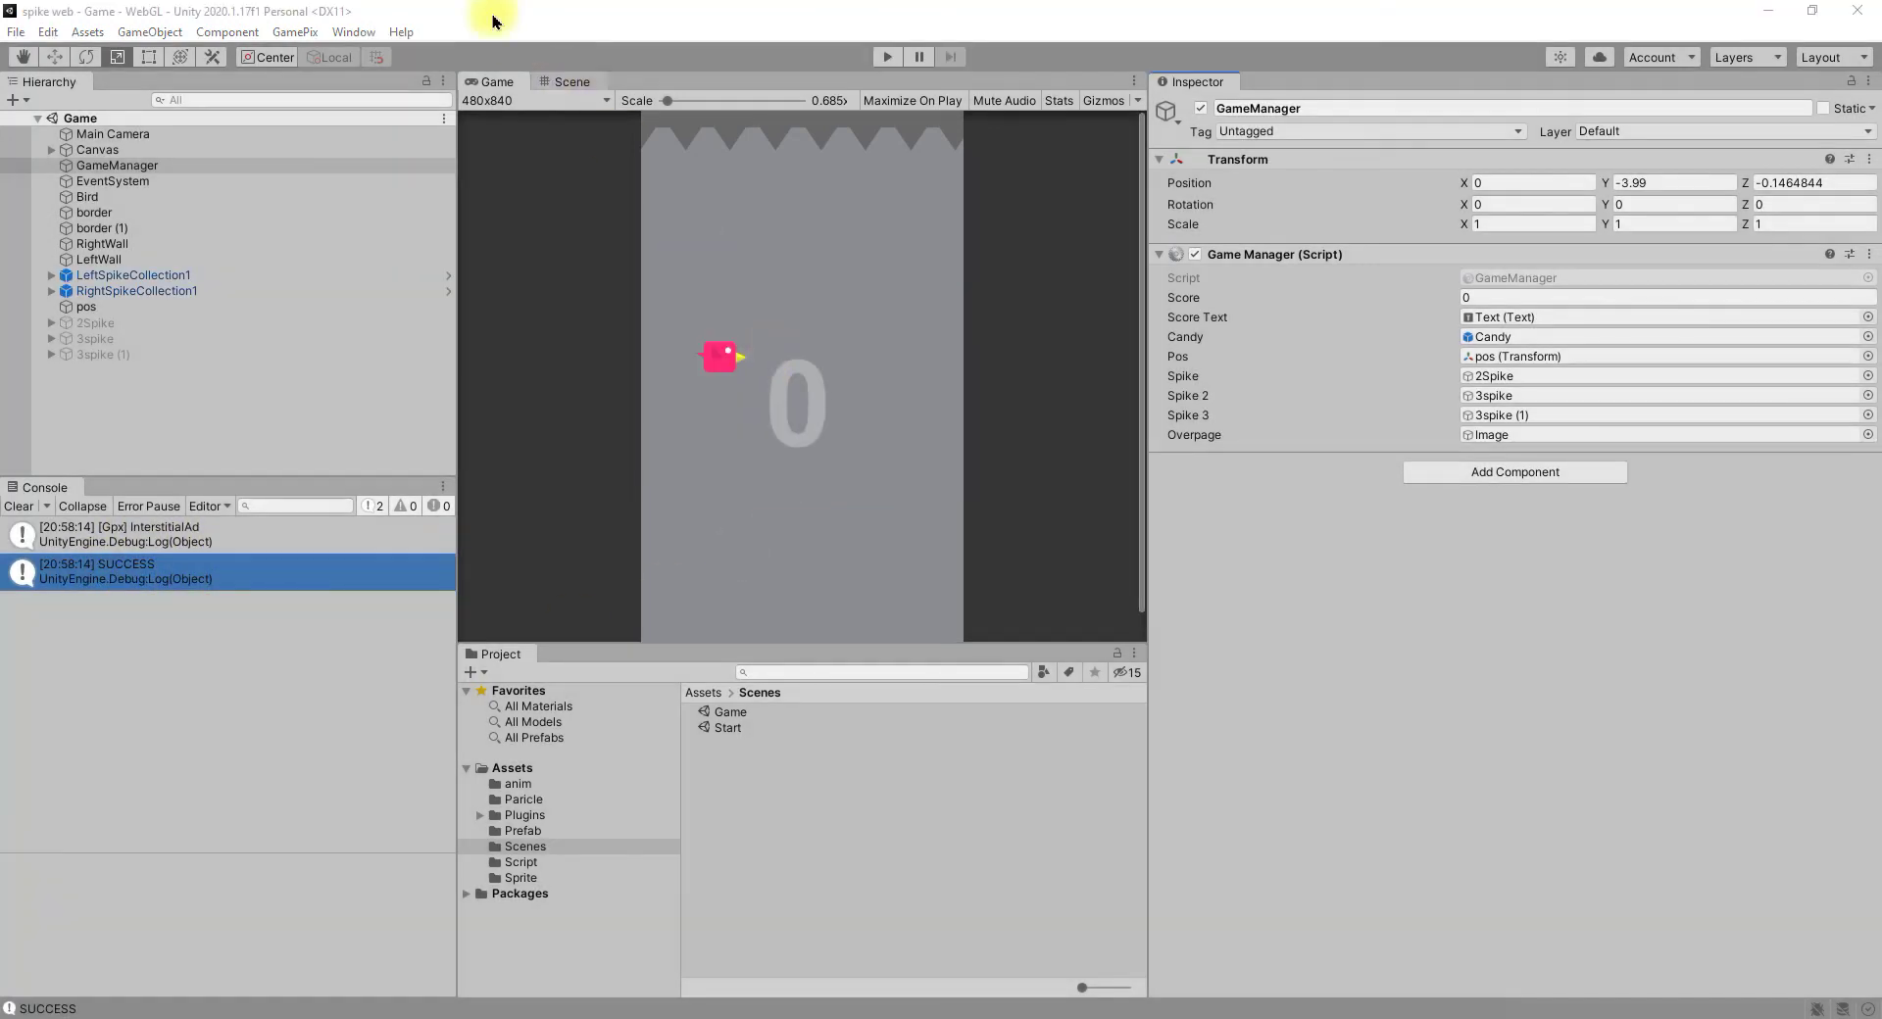
pyautogui.click(321, 32)
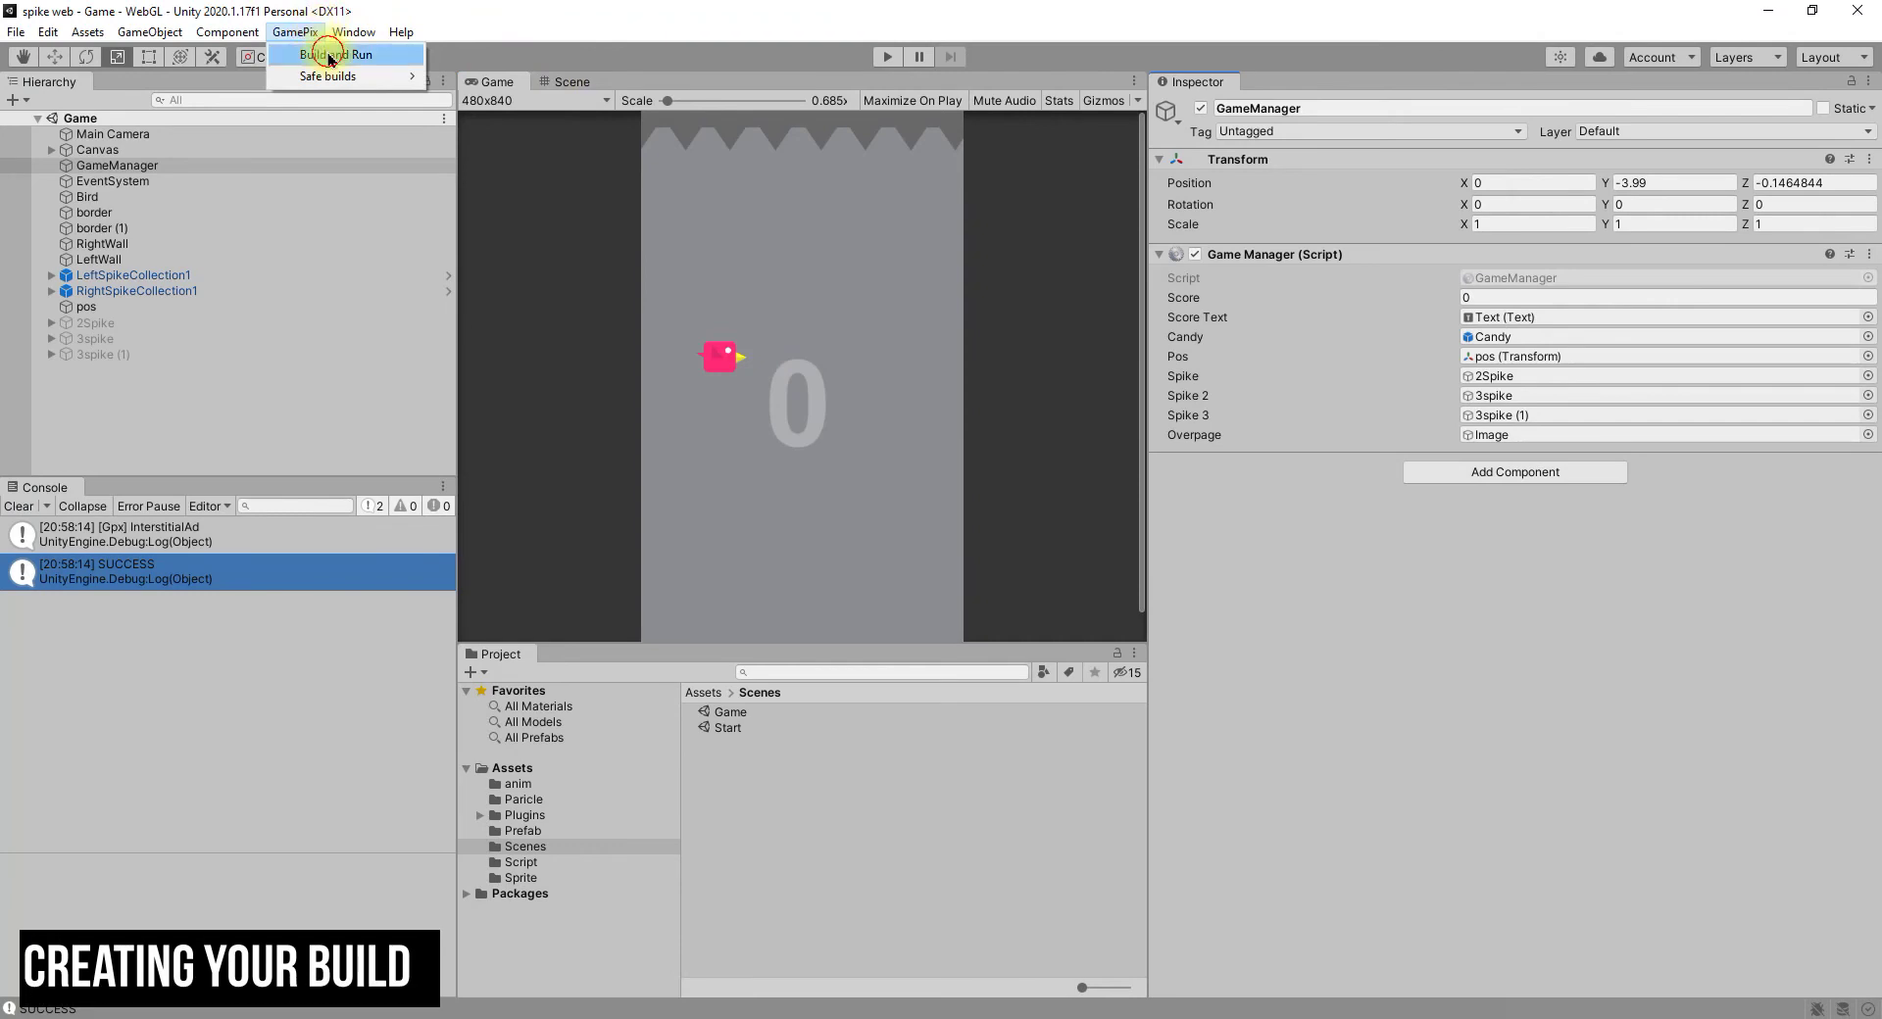
pyautogui.click(330, 59)
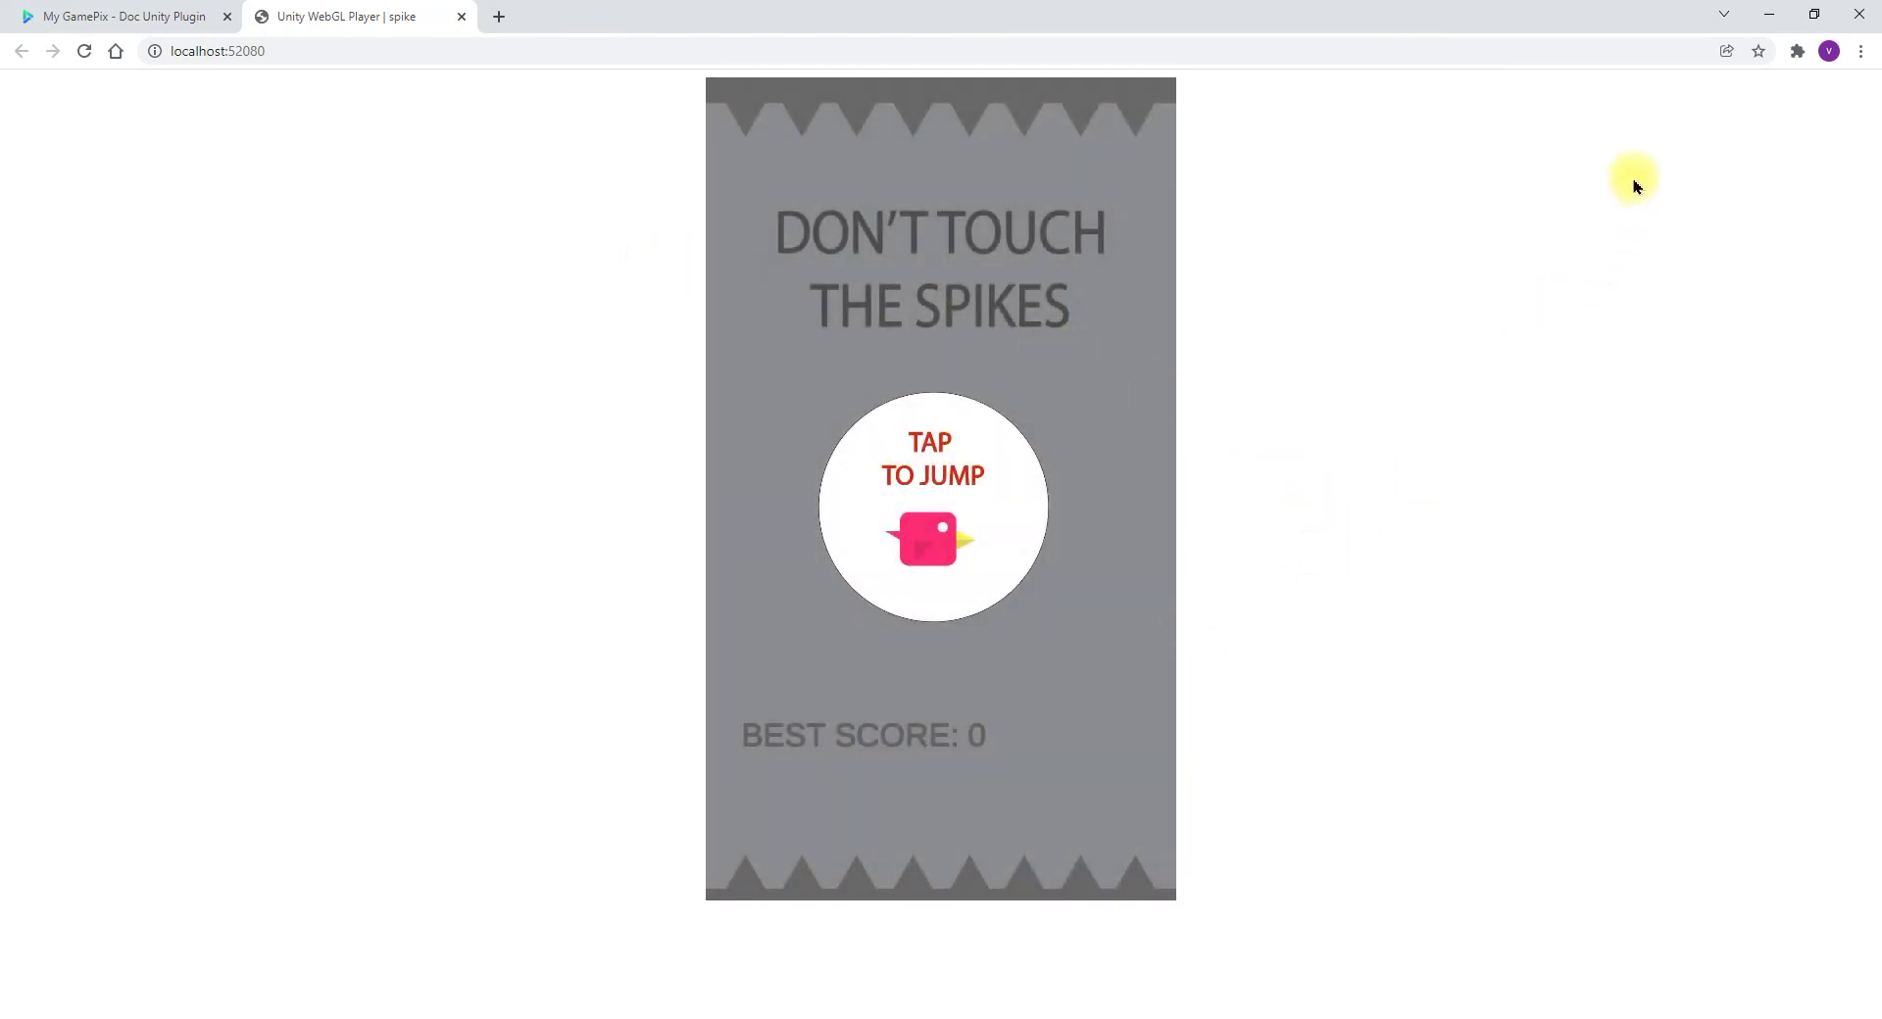
pyautogui.click(1769, 16)
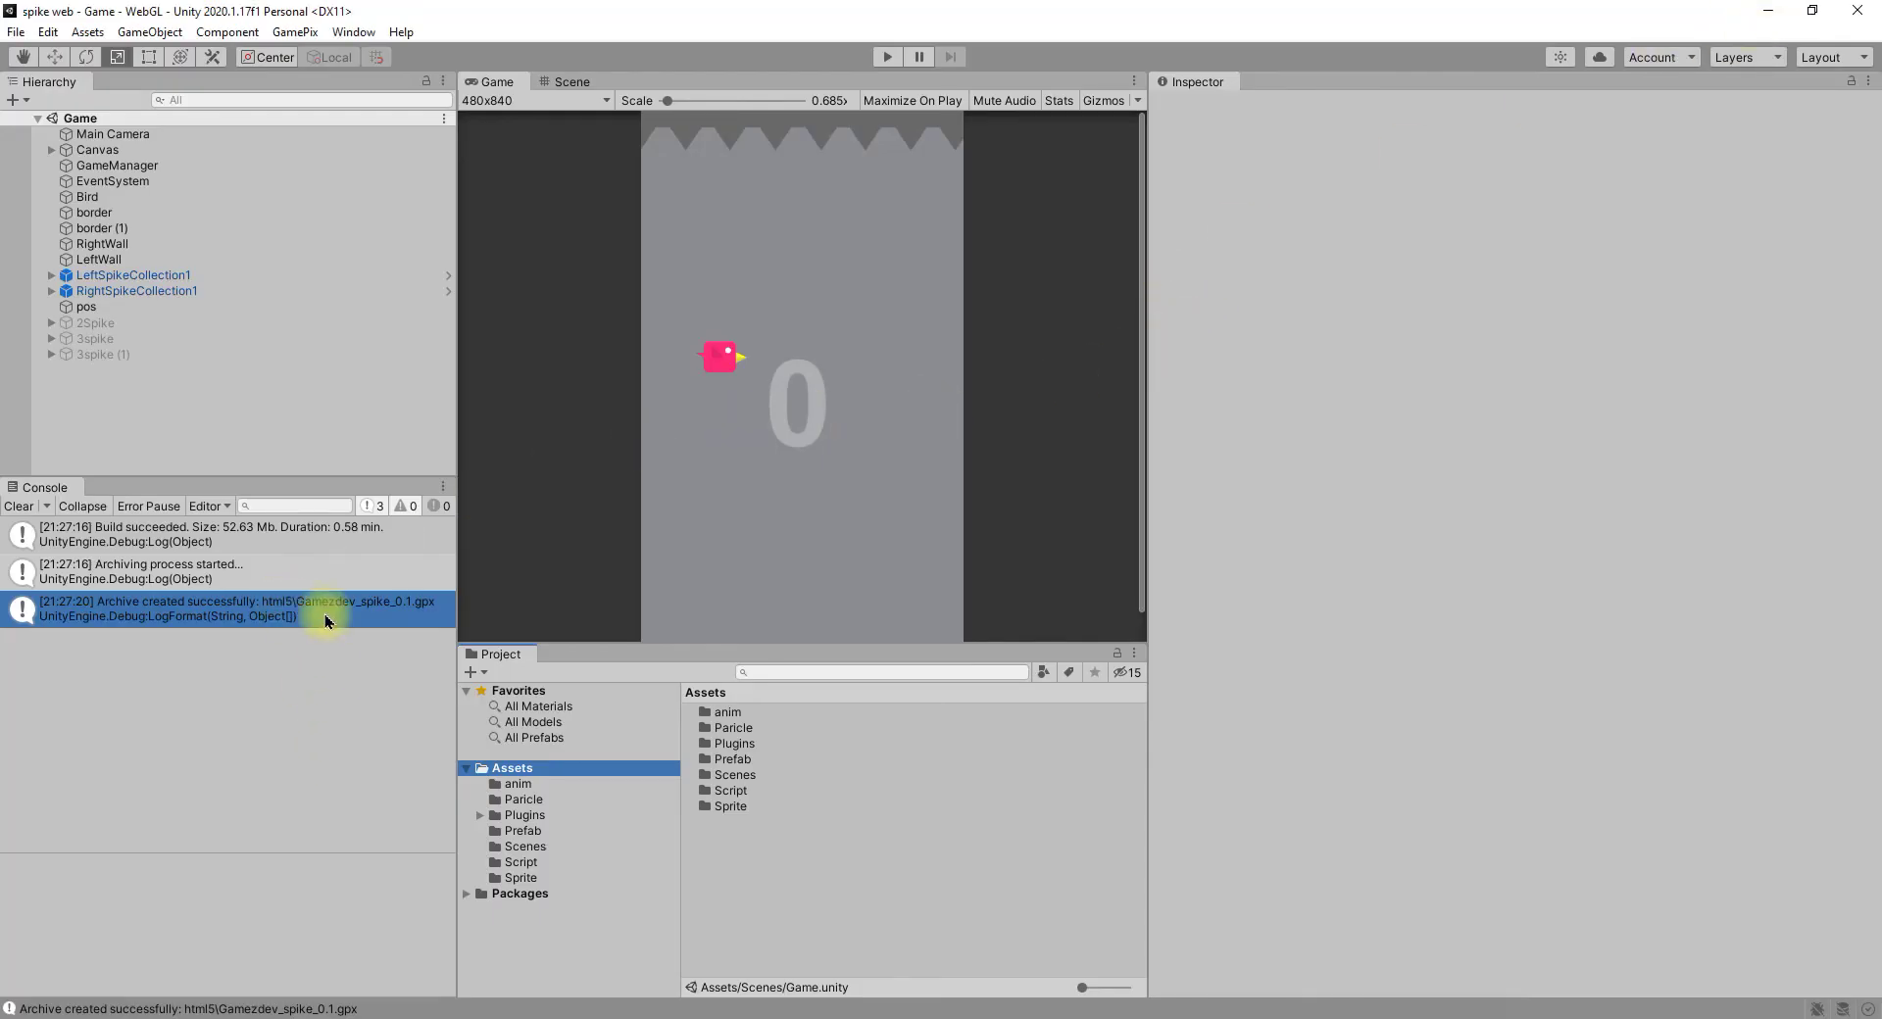
pyautogui.rightClick(597, 776)
# Step: Show the project in Explorer, open html5 and select Gamezdev_spike_0.1.gpx
pyautogui.click(725, 254)
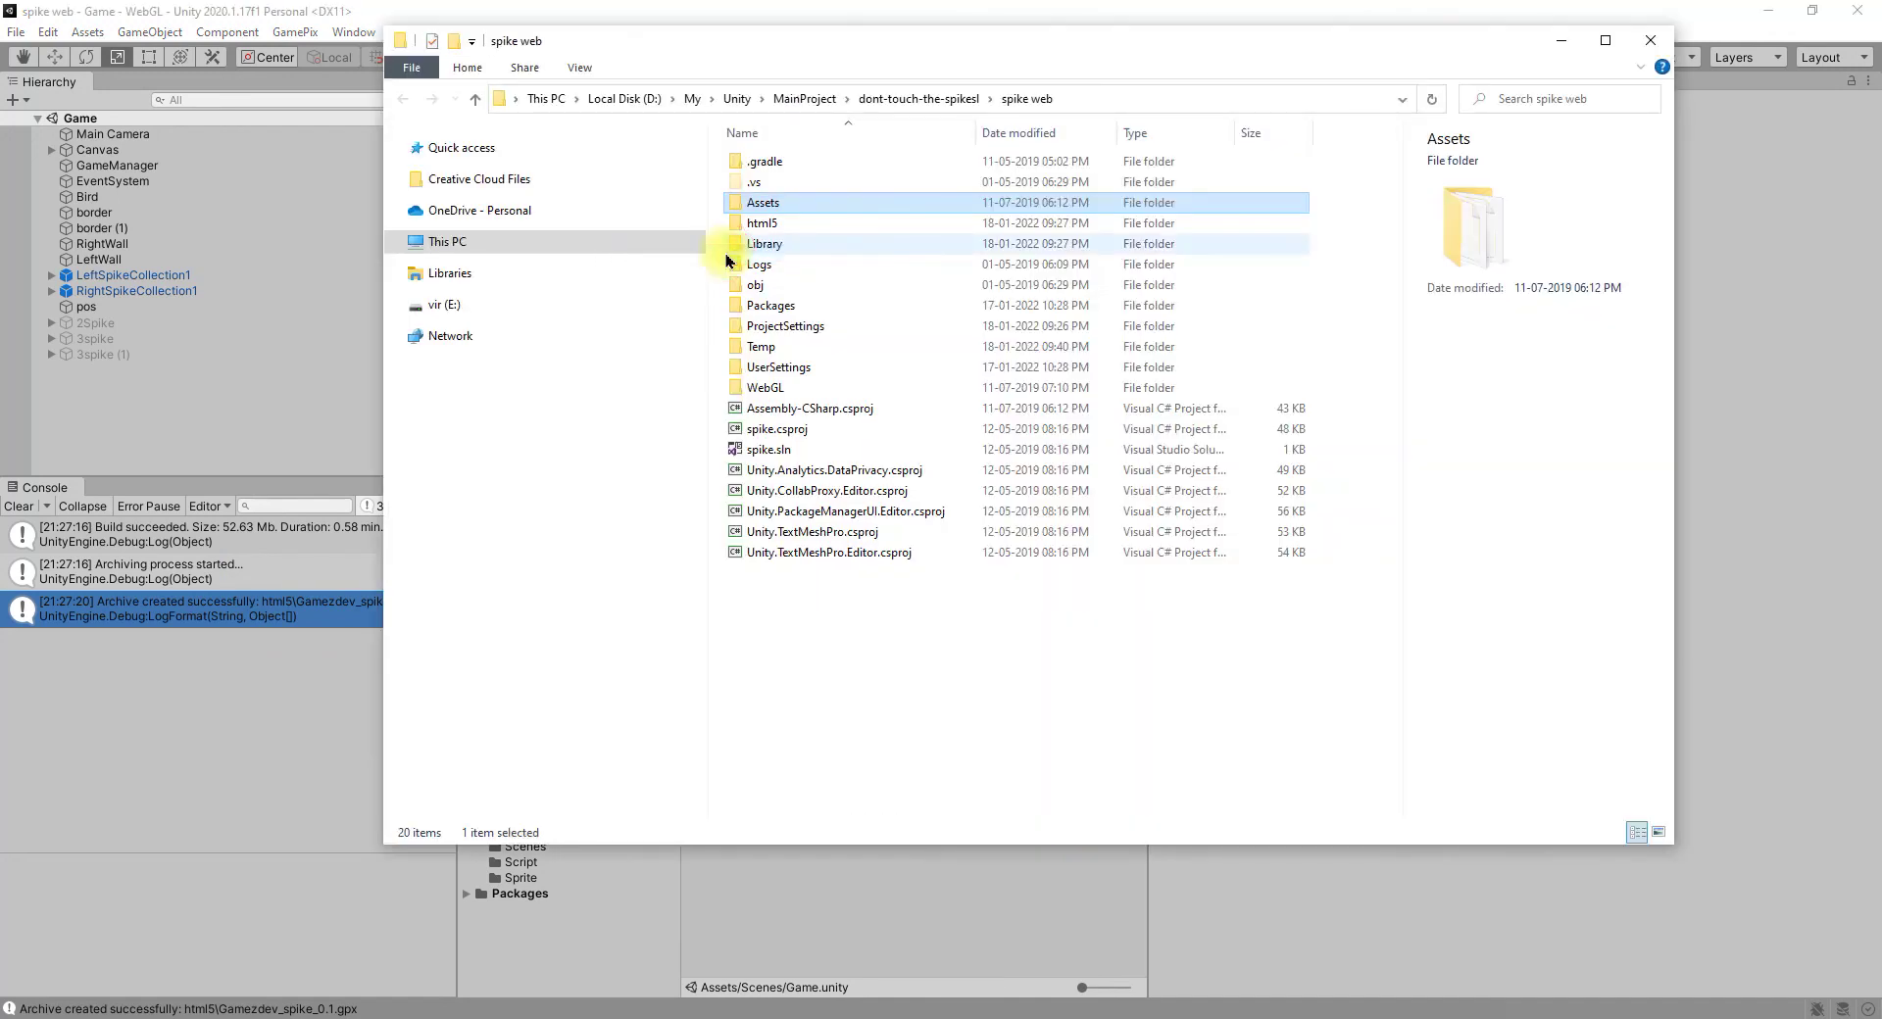
pyautogui.doubleClick(781, 222)
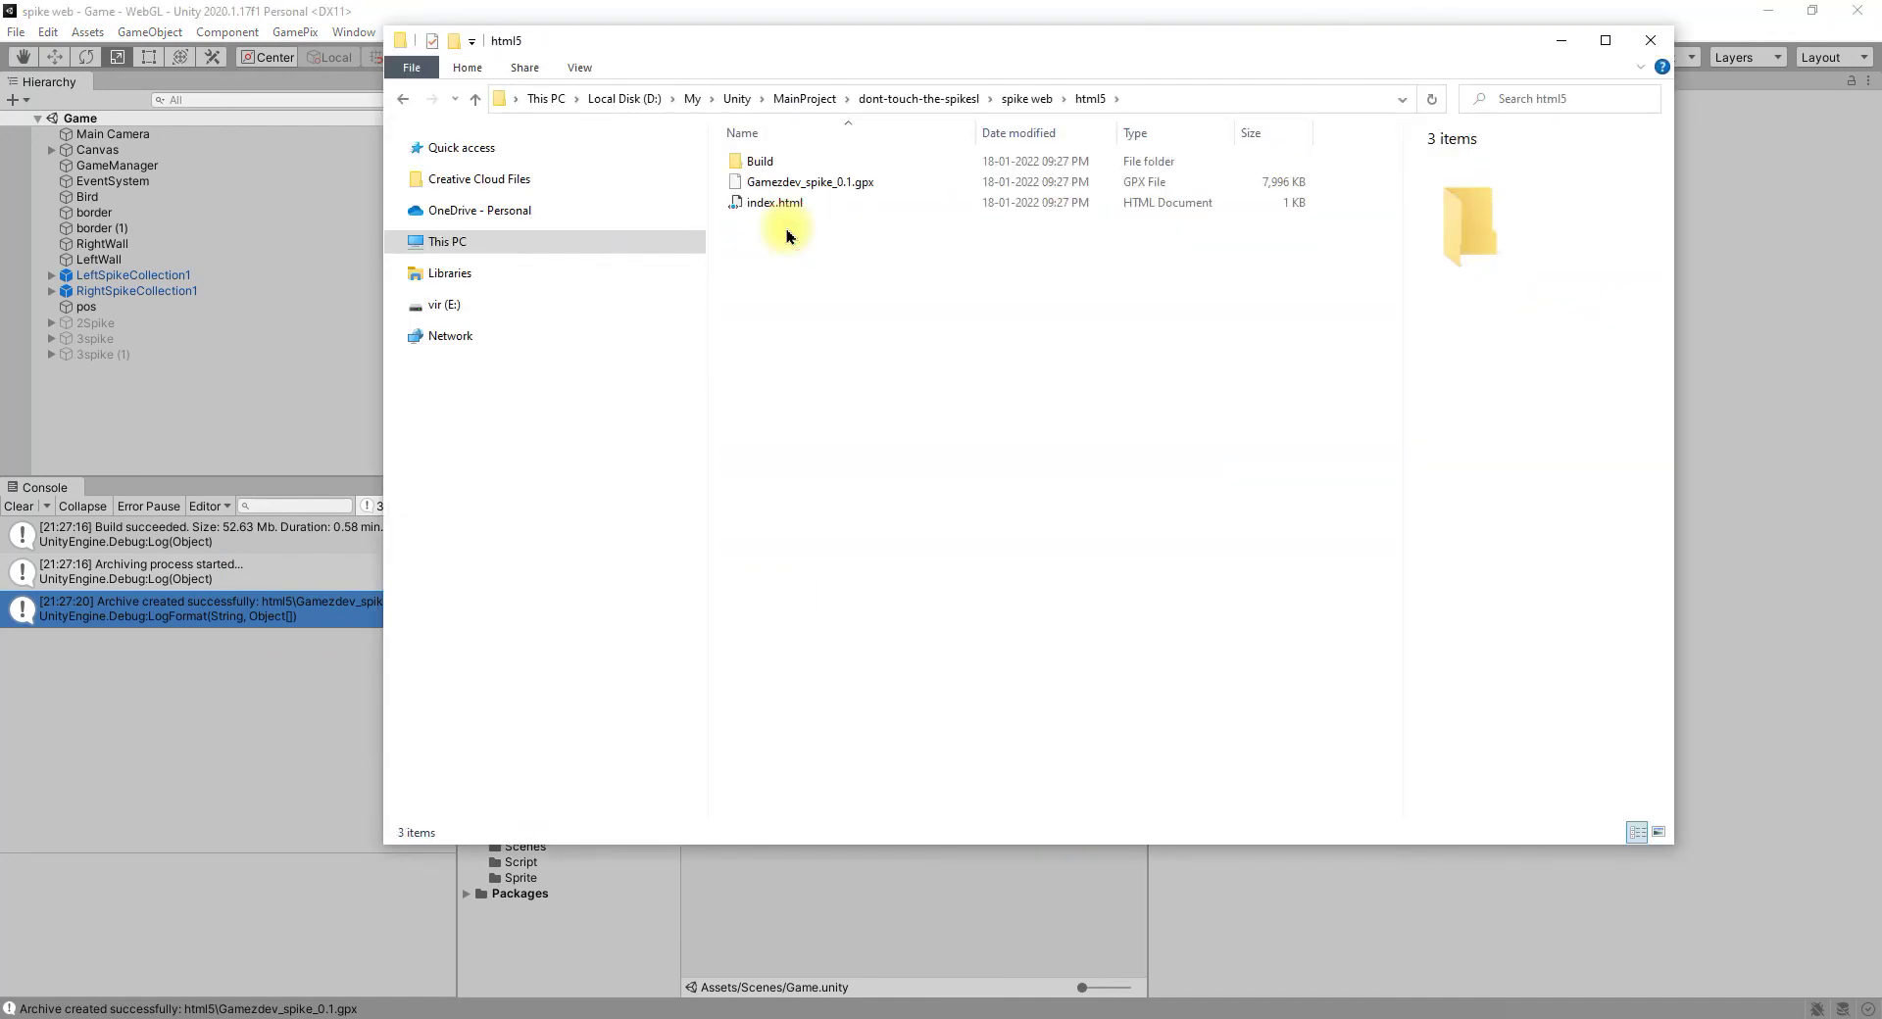
pyautogui.click(835, 182)
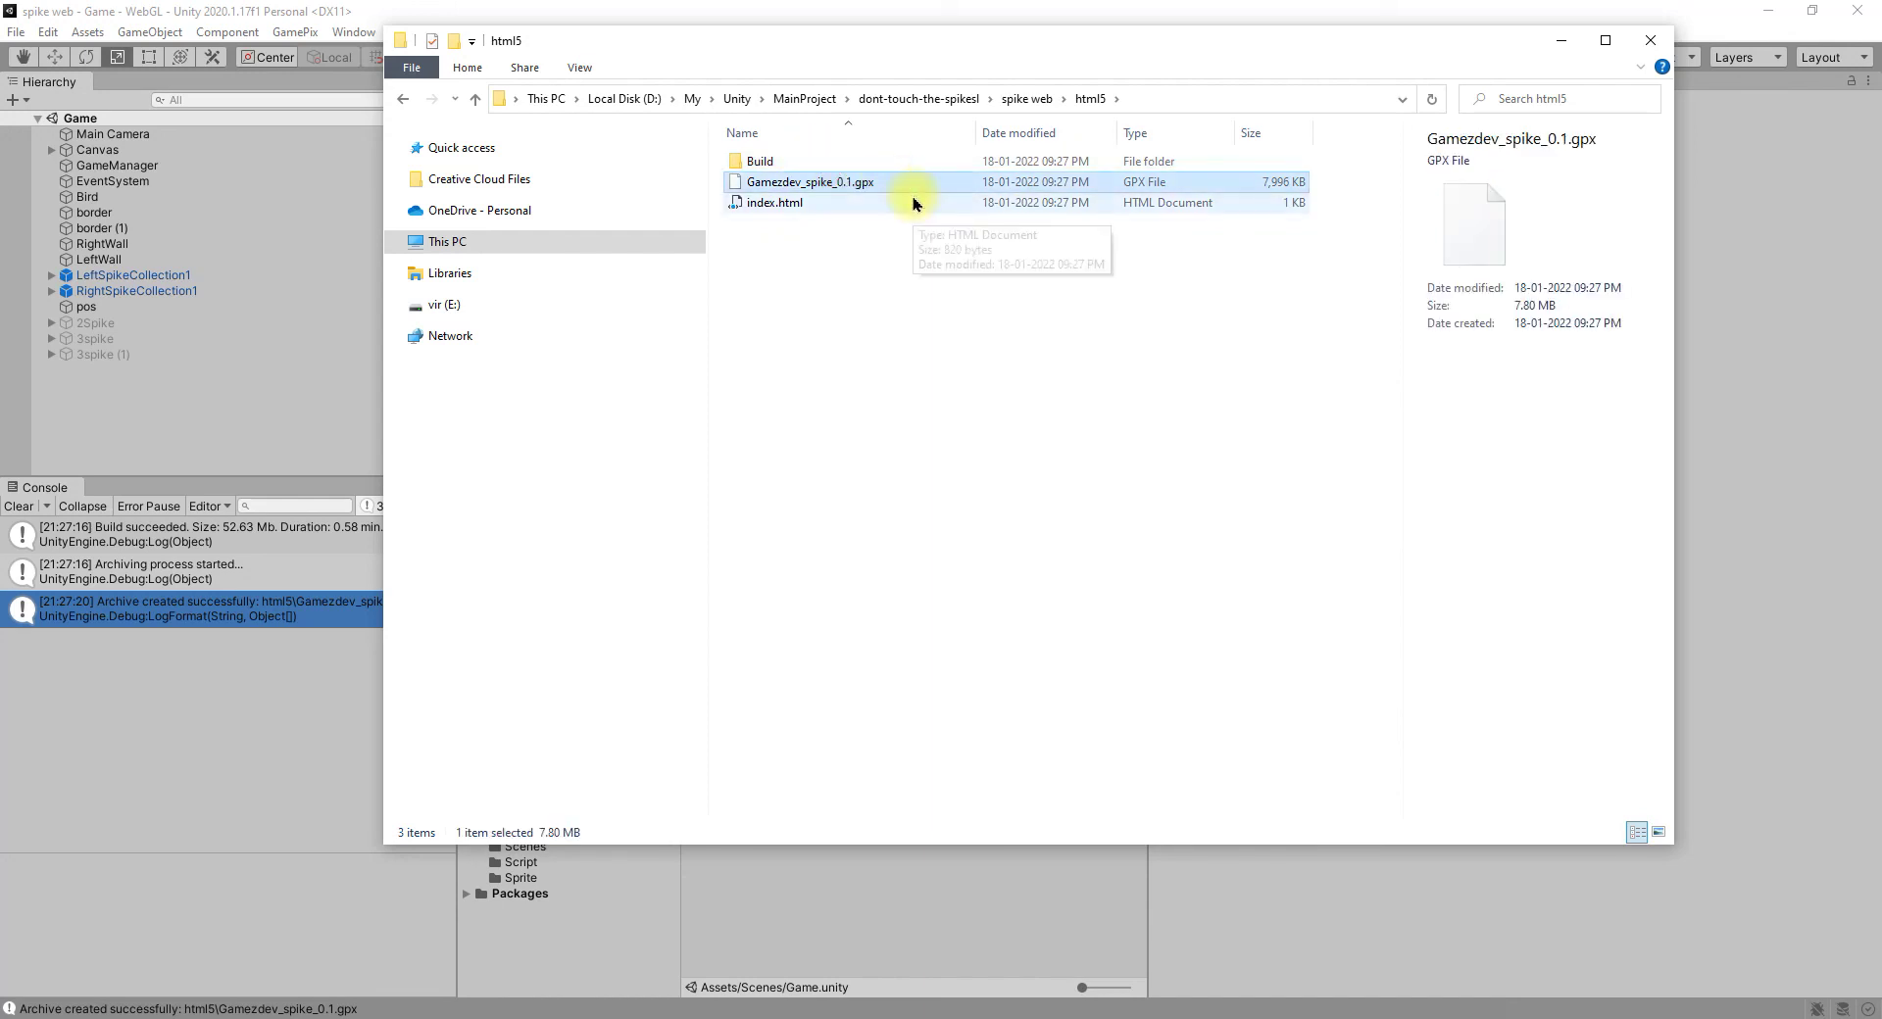
pyautogui.rightClick(851, 176)
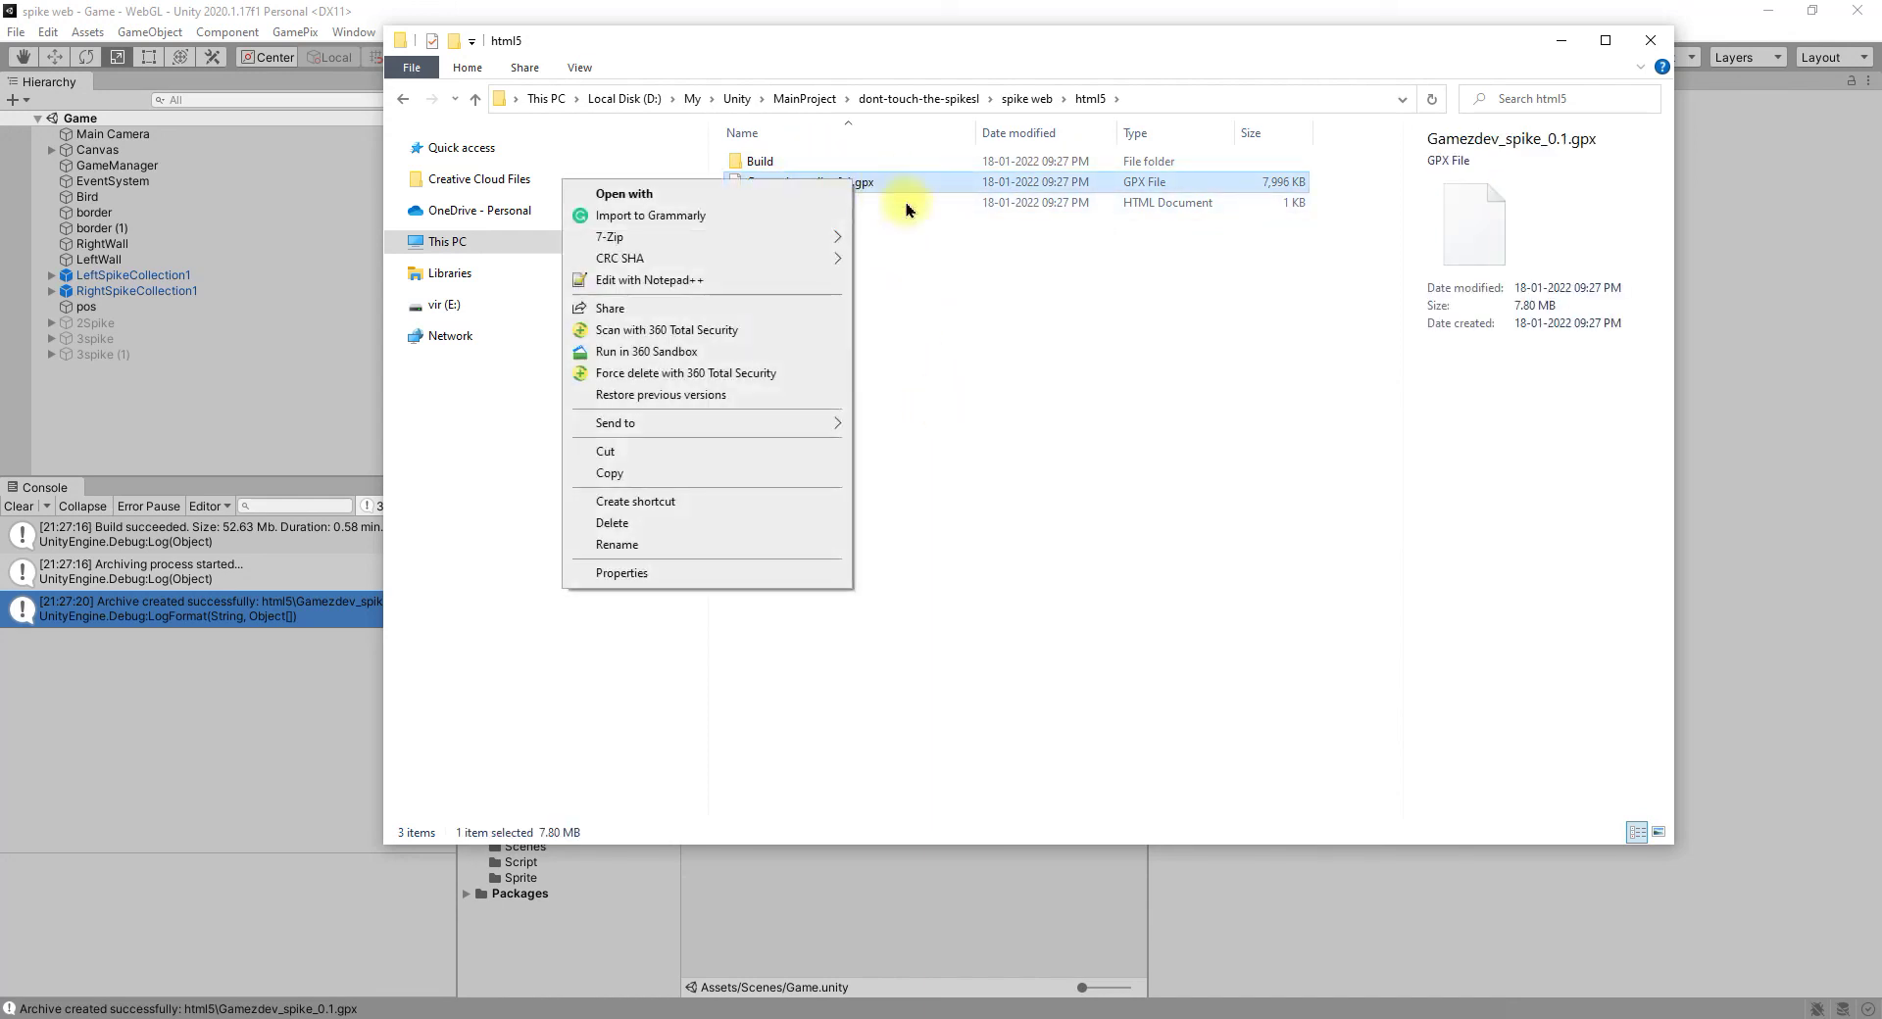
pyautogui.click(941, 253)
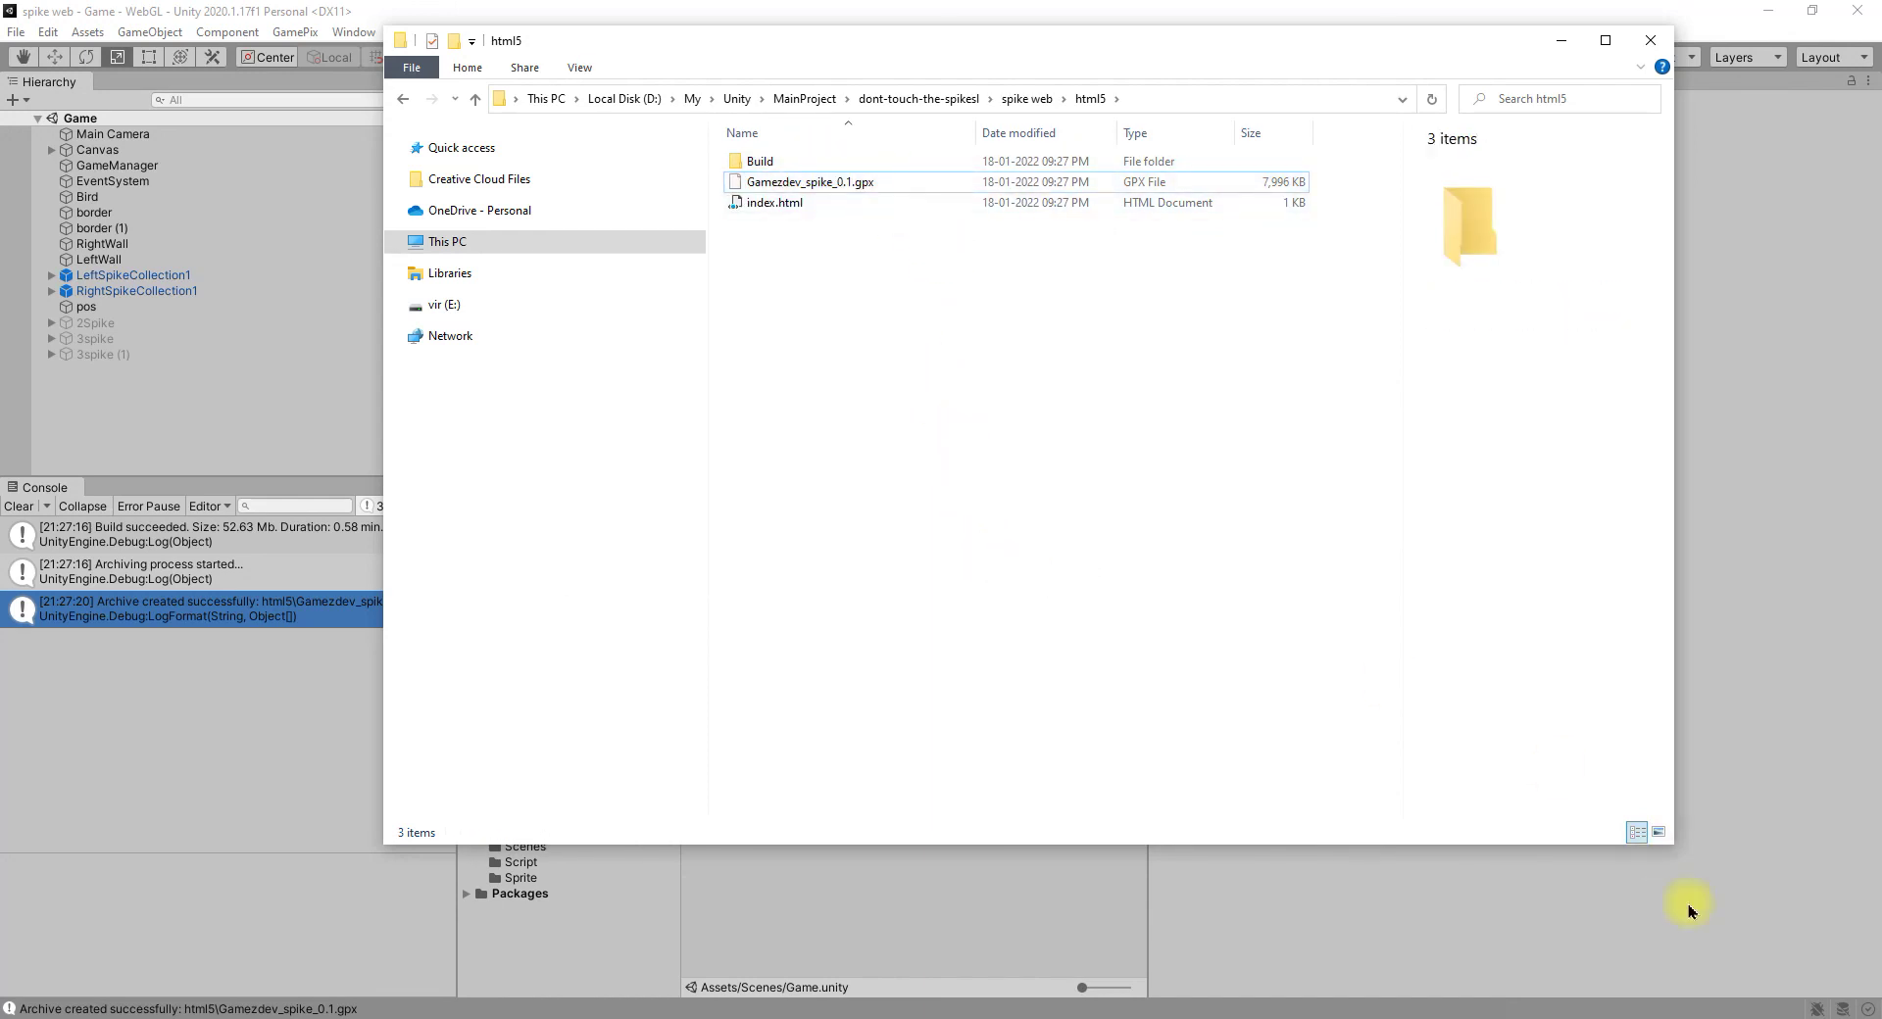